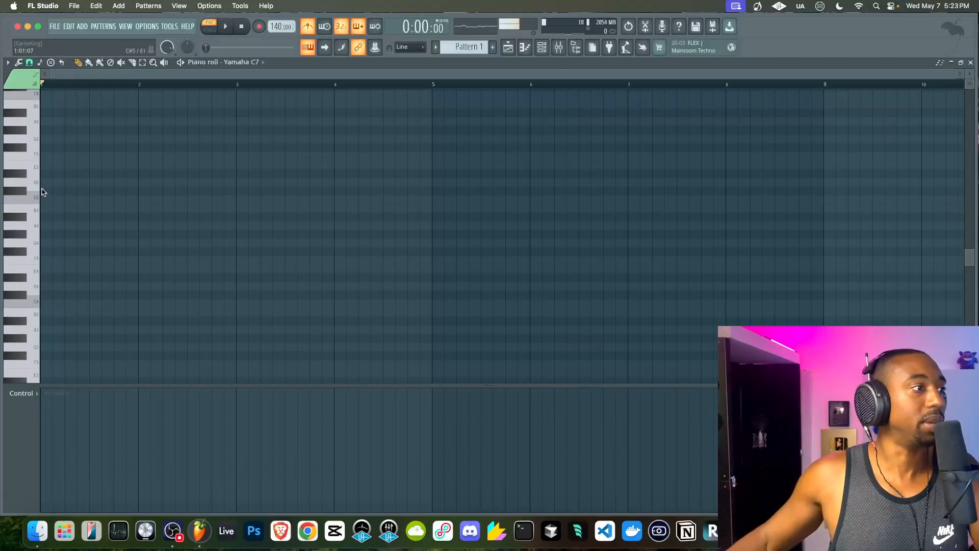
# Draw one-bar notes at bar 2 for the C major scale: C5, D5, E5, F5, G5, A5 and B5.
pyautogui.scroll(3, 73, 255)
pyautogui.click(140, 277)
pyautogui.moveTo(145, 277); pyautogui.dragTo(237, 277)
pyautogui.click(174, 277)
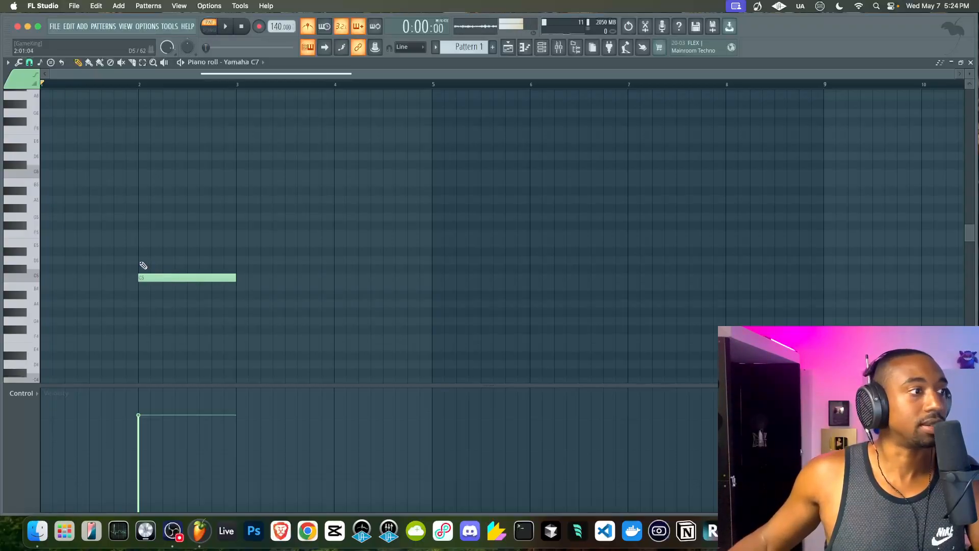
pyautogui.click(141, 260)
pyautogui.click(141, 243)
pyautogui.click(140, 234)
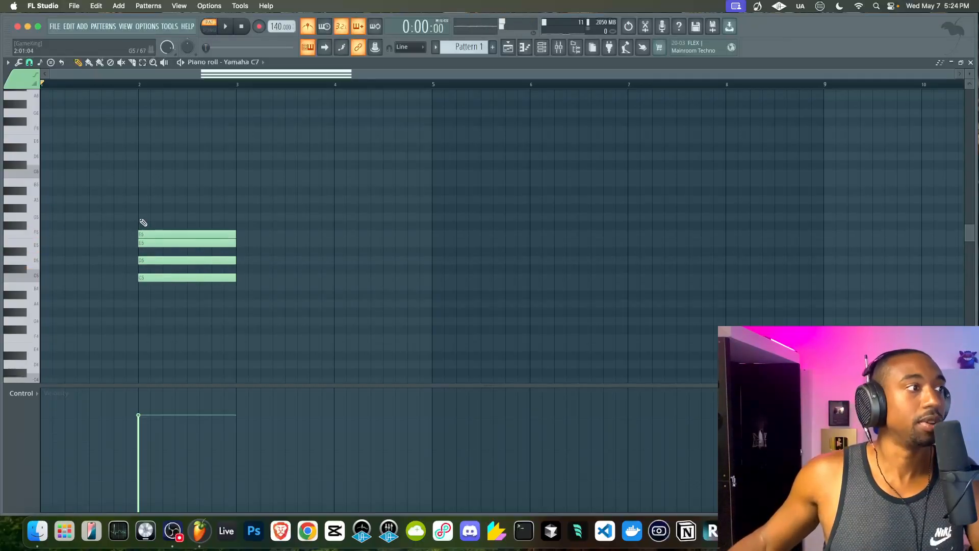
pyautogui.click(141, 217)
pyautogui.click(140, 199)
pyautogui.click(141, 182)
# Duplicate the scale one octave higher, from C6 to B6, and move both octaves of notes to bar 5.
pyautogui.moveTo(172, 132)
pyautogui.mouseDown()
pyautogui.moveTo(165, 302)
pyautogui.moveTo(154, 174)
pyautogui.mouseUp()
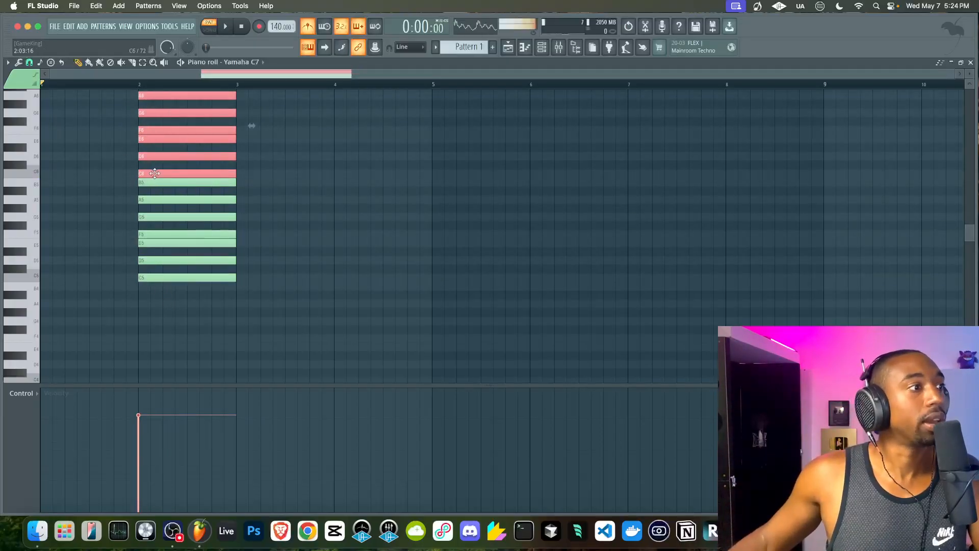
pyautogui.keyDown('super'); pyautogui.click(280, 201); pyautogui.keyUp('super')
pyautogui.moveTo(224, 324)
pyautogui.mouseDown()
pyautogui.moveTo(174, 222)
pyautogui.moveTo(142, 87)
pyautogui.mouseUp()
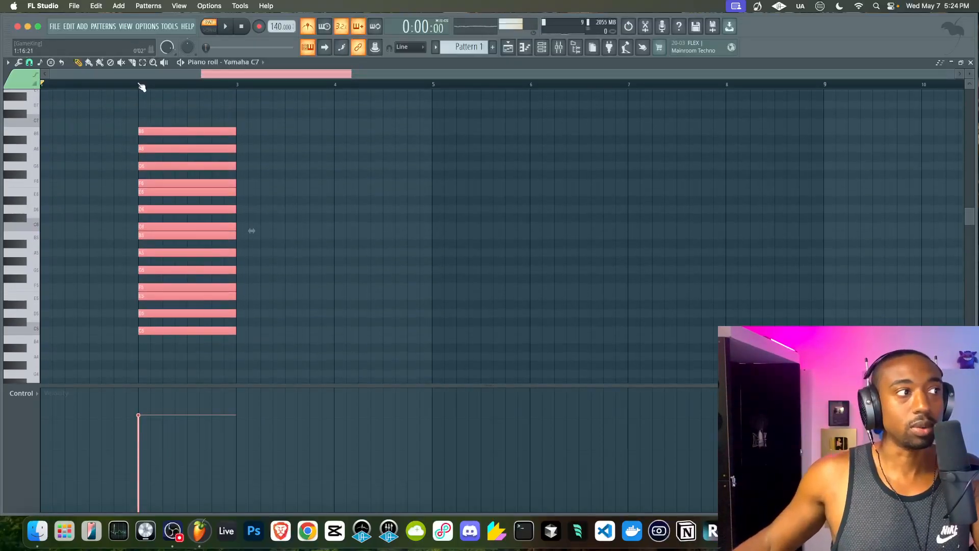
pyautogui.moveTo(161, 331); pyautogui.dragTo(457, 334)
pyautogui.keyDown('super'); pyautogui.click(449, 369); pyautogui.keyUp('super')
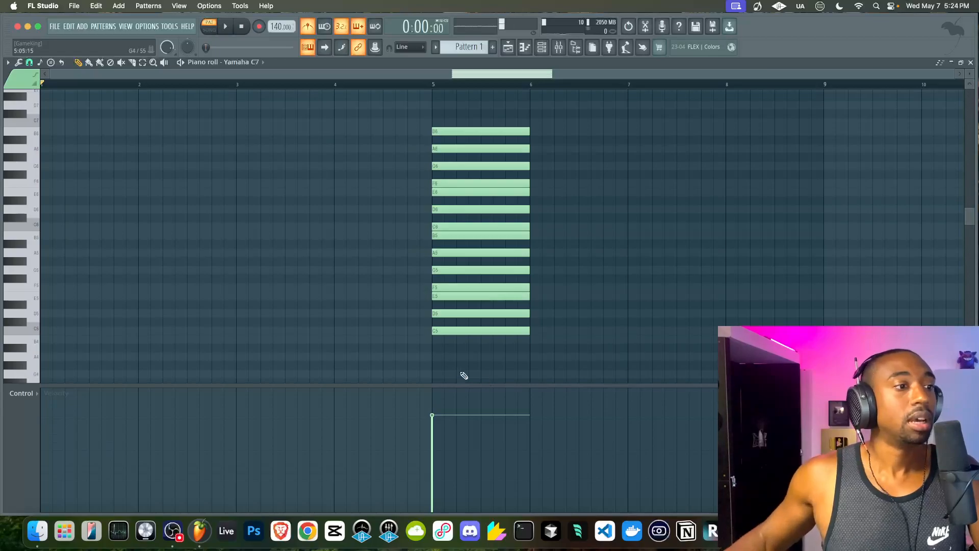
# Go through the scale notes at bar 5 by selecting them one at a time, from C5 up to E6.
pyautogui.hscroll(5, 270, 326)
pyautogui.scroll(-2, 270, 325)
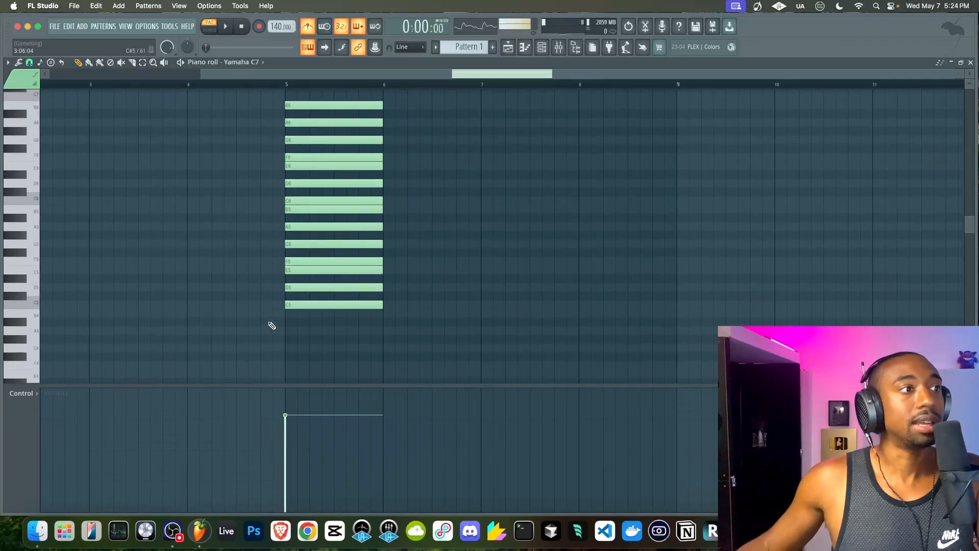
pyautogui.hscroll(2, 272, 326)
pyautogui.scroll(2, 272, 325)
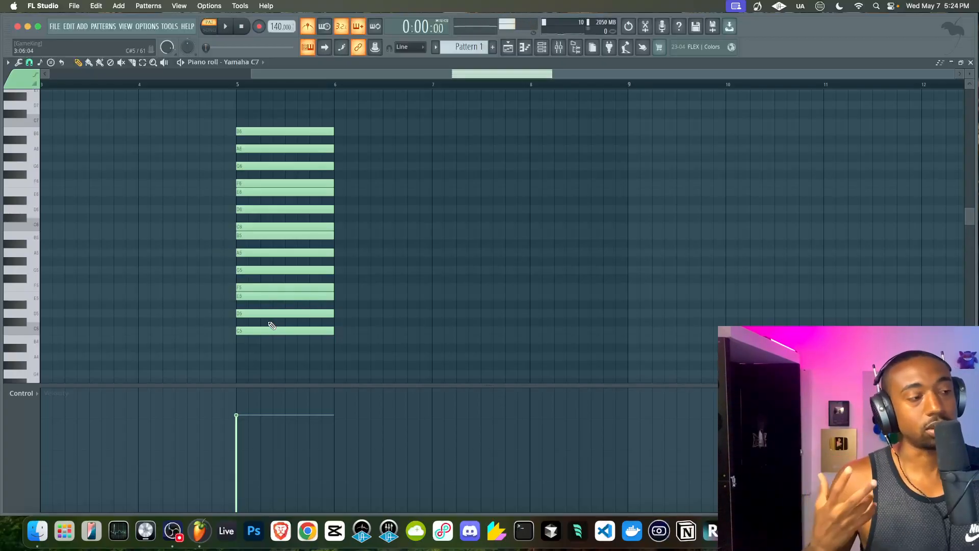
pyautogui.keyDown('ctrl'); pyautogui.click(259, 330); pyautogui.keyUp('ctrl')
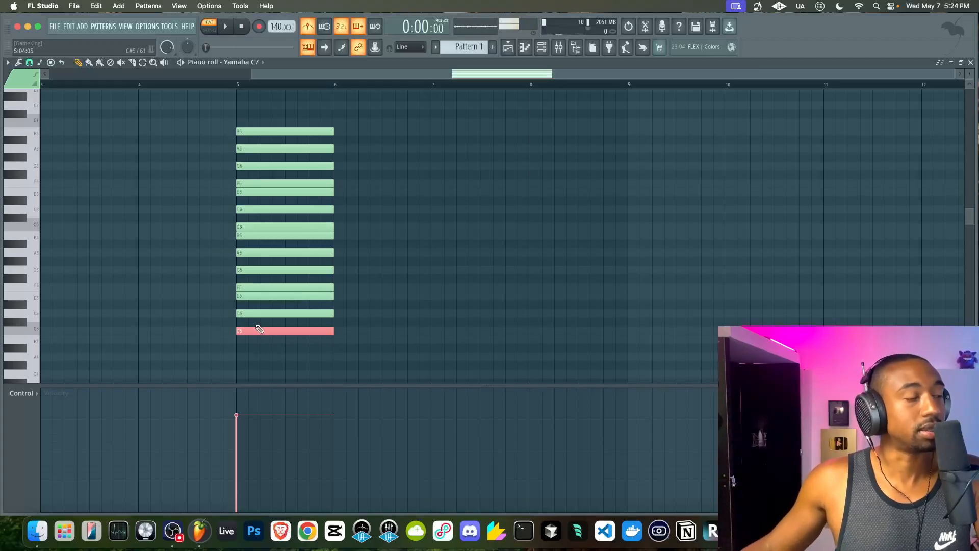
pyautogui.keyDown('ctrl'); pyautogui.click(244, 313); pyautogui.keyUp('ctrl')
pyautogui.scroll(3, 244, 312)
pyautogui.scroll(-2, 243, 311)
pyautogui.keyDown('super'); pyautogui.click(248, 329); pyautogui.keyUp('super')
pyautogui.keyDown('super'); pyautogui.click(247, 313); pyautogui.keyUp('super')
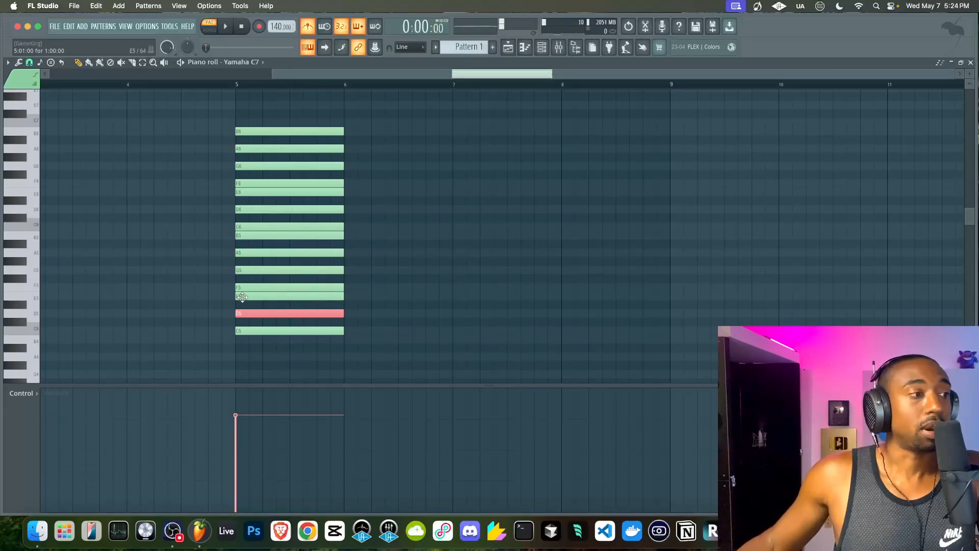
pyautogui.keyDown('super'); pyautogui.click(243, 297); pyautogui.keyUp('super')
pyautogui.keyDown('super'); pyautogui.click(246, 287); pyautogui.keyUp('super')
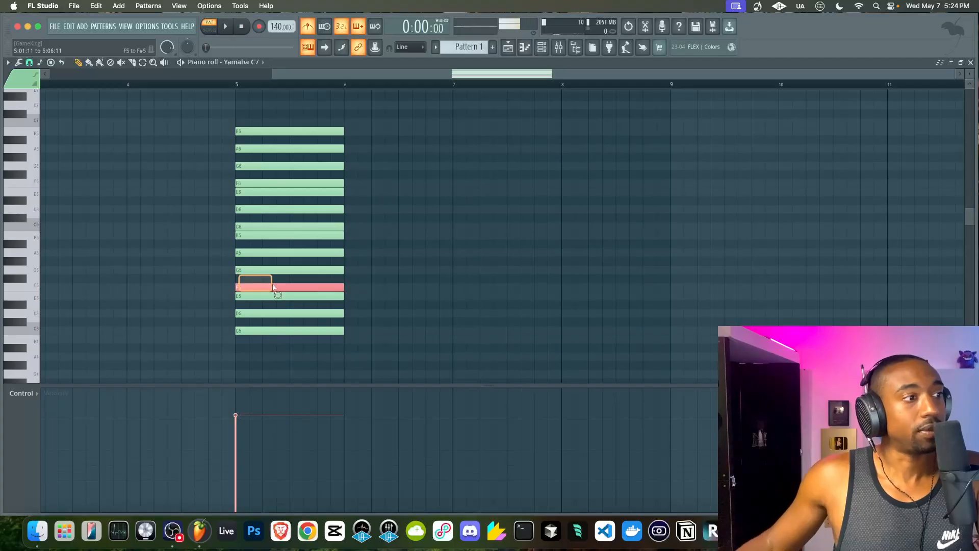
pyautogui.keyDown('super'); pyautogui.click(248, 269); pyautogui.keyUp('super')
pyautogui.keyDown('super'); pyautogui.click(253, 253); pyautogui.keyUp('super')
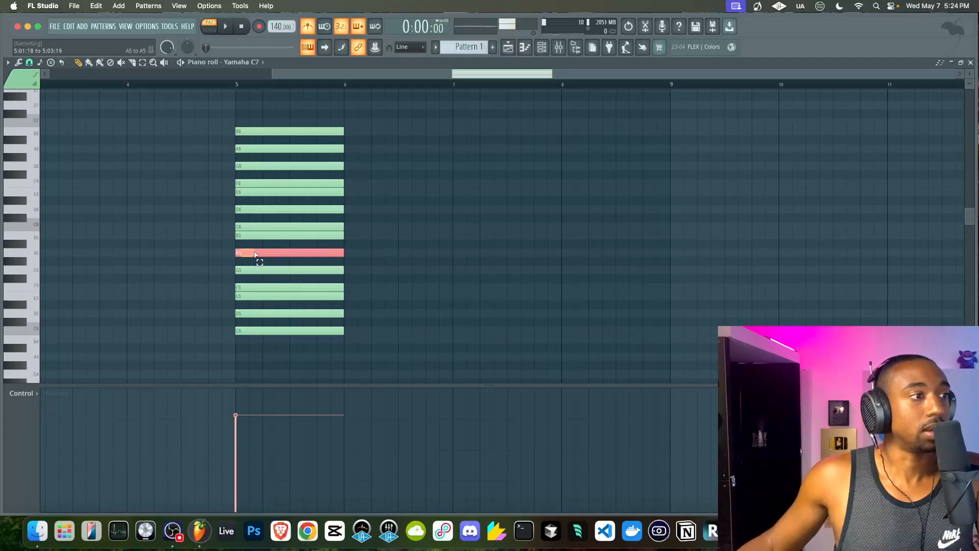
pyautogui.keyDown('super'); pyautogui.click(253, 236); pyautogui.keyUp('super')
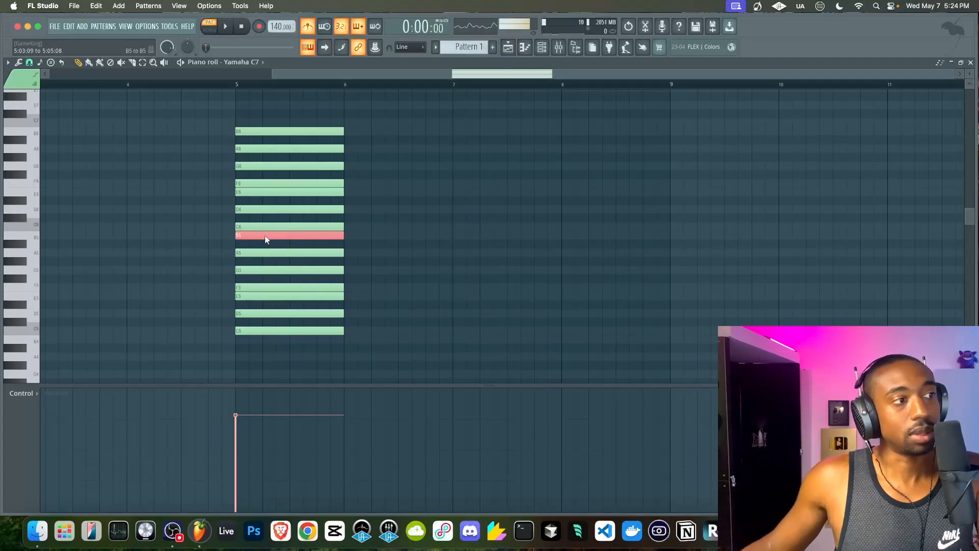
pyautogui.keyDown('super'); pyautogui.click(249, 227); pyautogui.keyUp('super')
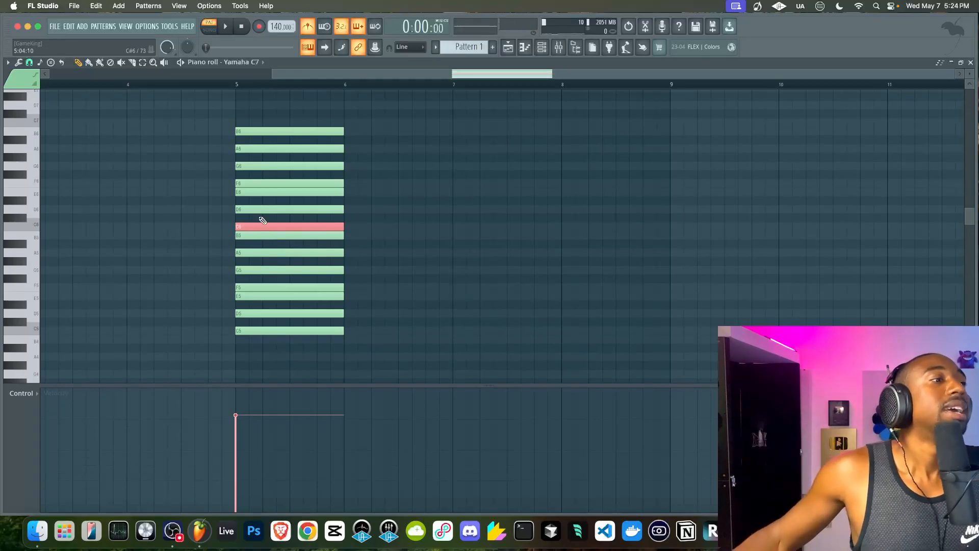
pyautogui.keyDown('super'); pyautogui.click(249, 209); pyautogui.keyUp('super')
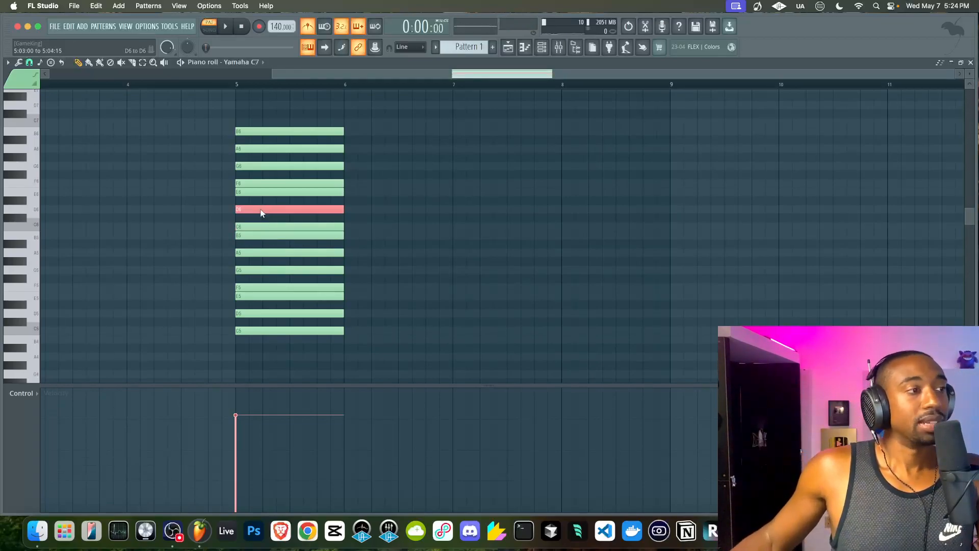
pyautogui.moveTo(242, 189); pyautogui.dragTo(274, 196)
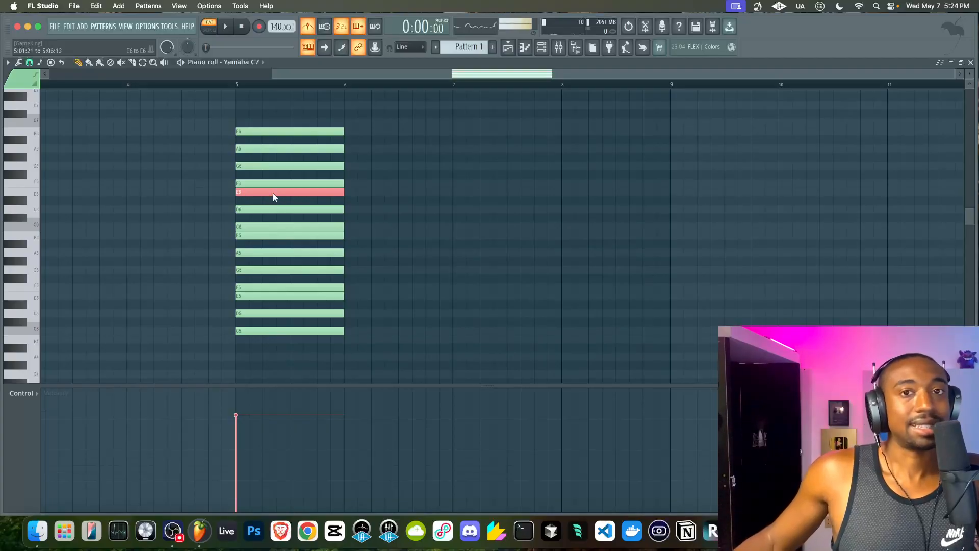
# Compare the third in both octaves by counting from C5 to E5 and selecting E5 together with E6.
pyautogui.keyDown('shift'); pyautogui.keyDown('super'); pyautogui.click(253, 299); pyautogui.keyUp('super'); pyautogui.keyUp('shift')
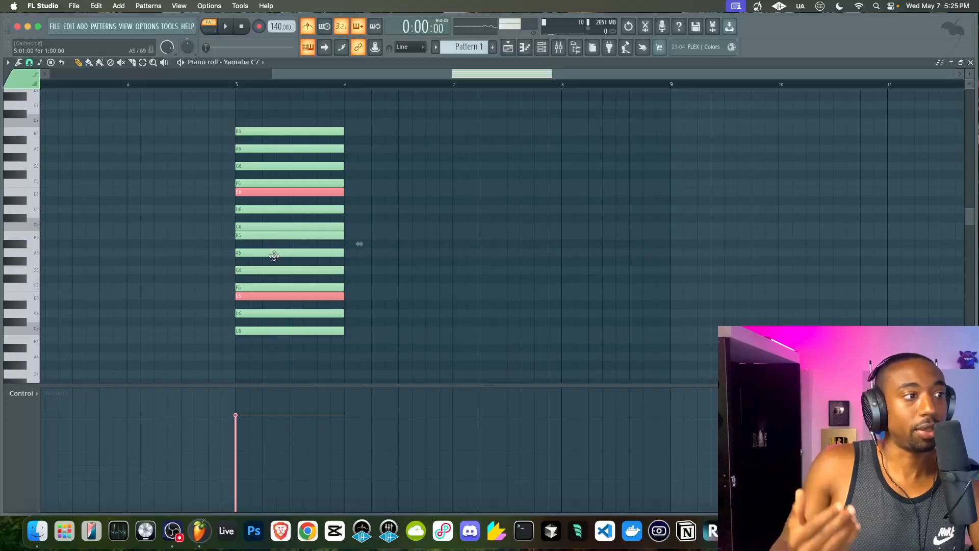
pyautogui.keyDown('super'); pyautogui.click(253, 330); pyautogui.keyUp('super')
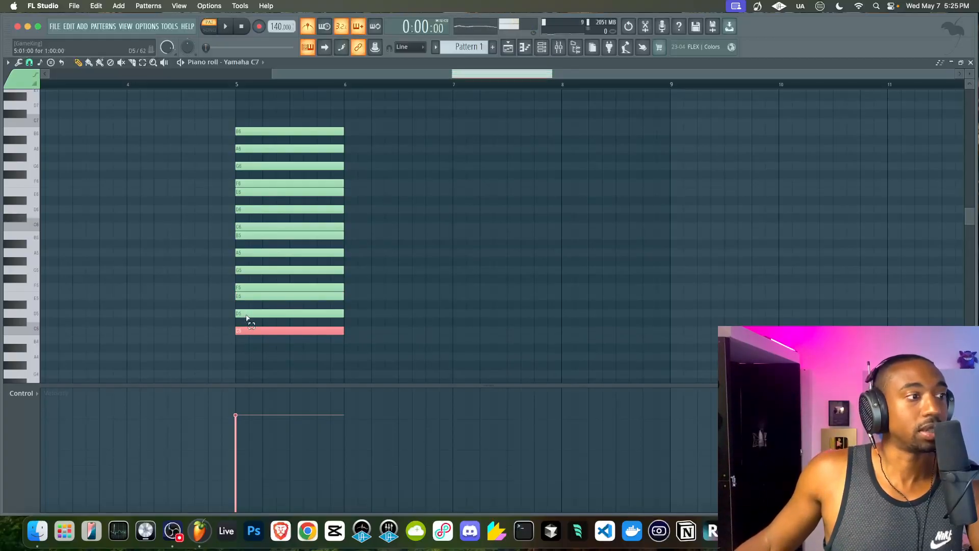
pyautogui.keyDown('super'); pyautogui.click(246, 313); pyautogui.keyUp('super')
pyautogui.keyDown('super'); pyautogui.click(245, 295); pyautogui.keyUp('super')
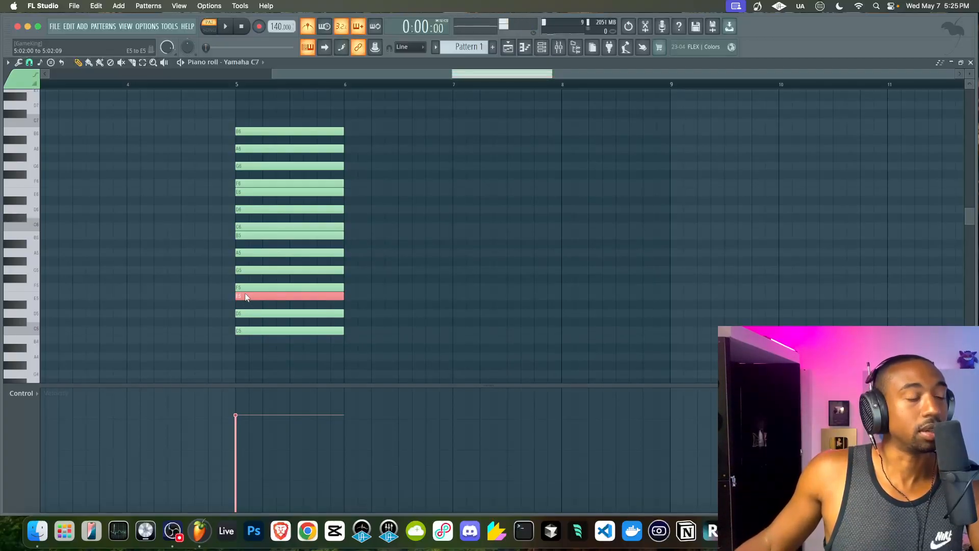
pyautogui.keyDown('shift'); pyautogui.click(246, 193); pyautogui.keyUp('shift')
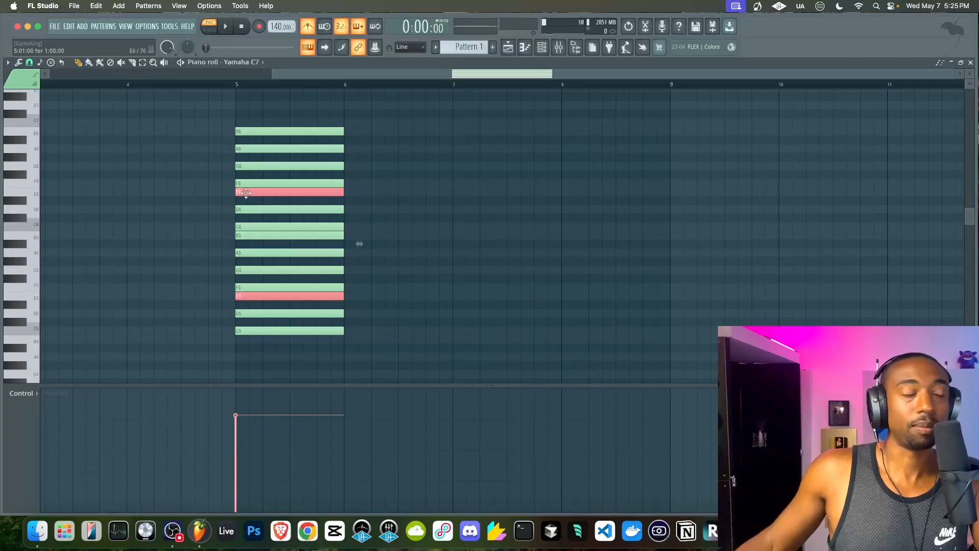
# Draw a one-bar C5 note at bar 1 and select C5, E5, G5 and B5 in the bar 5 scale as reference.
pyautogui.hscroll(-5, 207, 203)
pyautogui.scroll(-2, 208, 203)
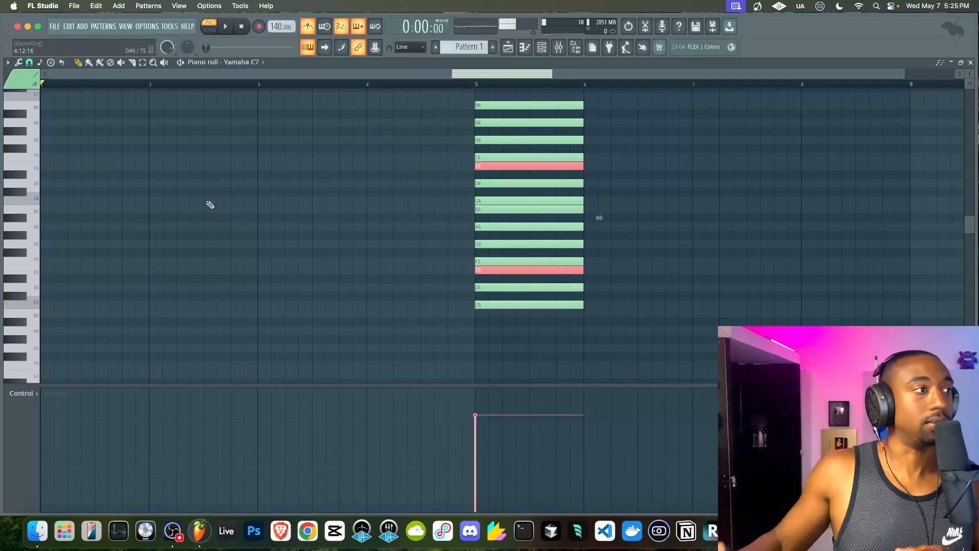
pyautogui.click(50, 305)
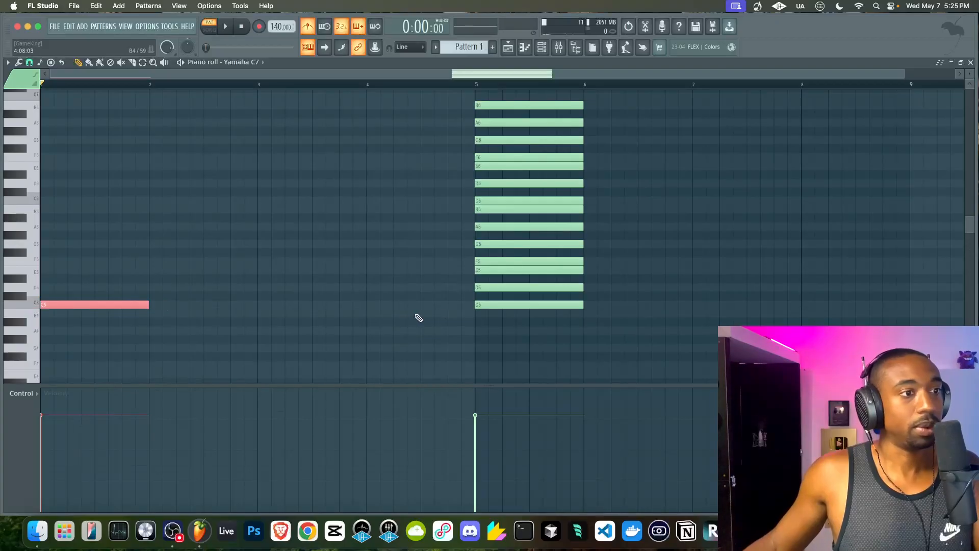
pyautogui.keyDown('ctrl'); pyautogui.click(484, 270); pyautogui.keyUp('ctrl')
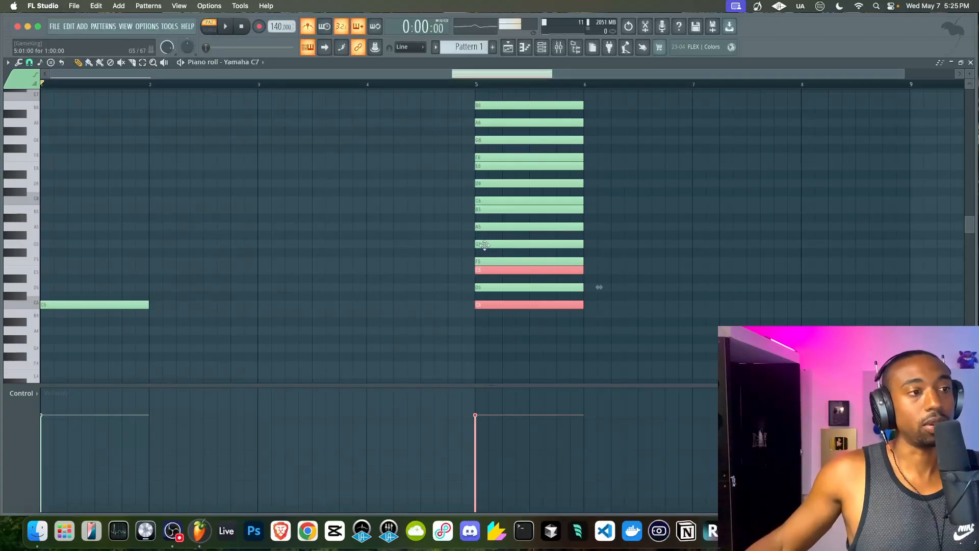
pyautogui.keyDown('ctrl'); pyautogui.click(484, 244); pyautogui.keyUp('ctrl')
pyautogui.keyDown('ctrl'); pyautogui.click(482, 209); pyautogui.keyUp('ctrl')
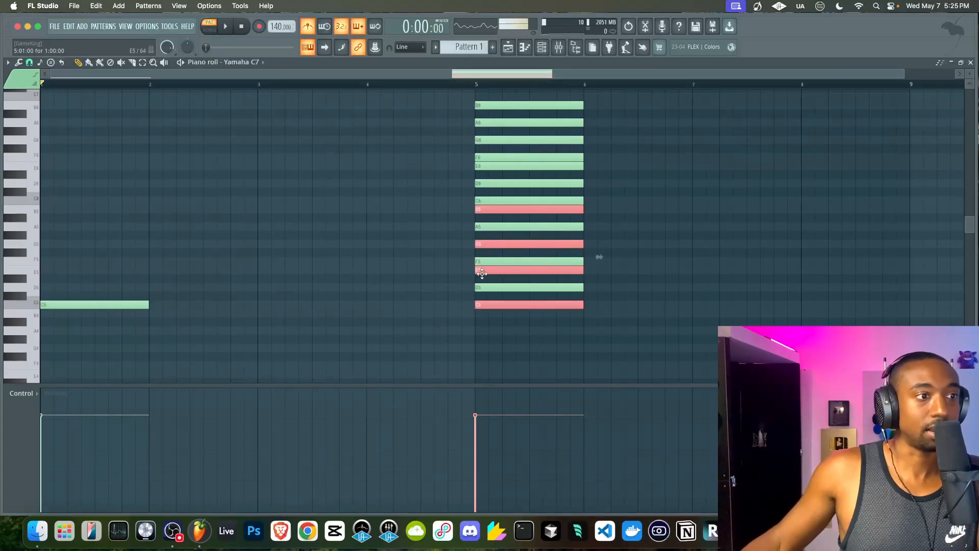
# Add one-bar E5, G5, B5 and D6 notes above the C5 at bar 1 to build a ninth chord.
pyautogui.click(50, 270)
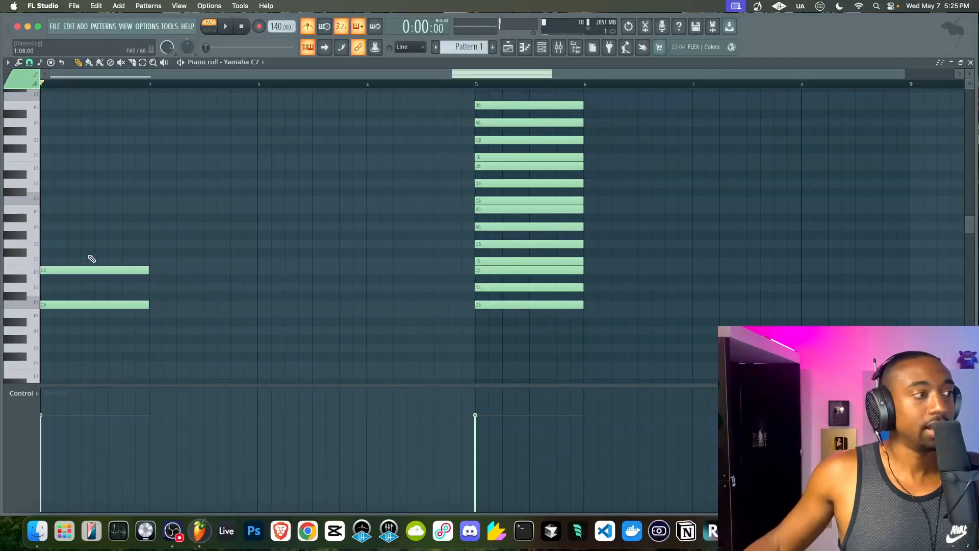
pyautogui.click(56, 245)
pyautogui.click(50, 209)
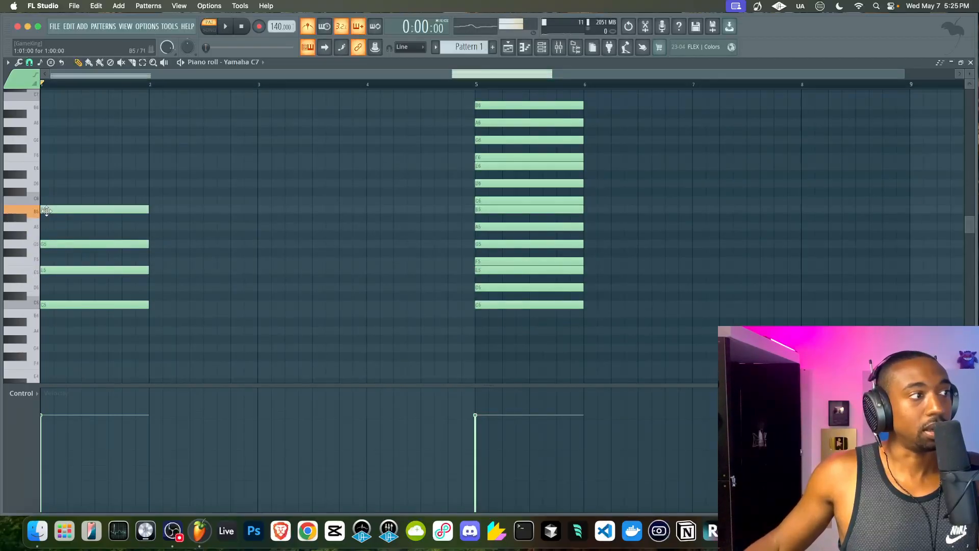
pyautogui.click(48, 184)
pyautogui.moveTo(67, 171); pyautogui.dragTo(88, 342)
pyautogui.click(237, 225)
pyautogui.rightClick(239, 227)
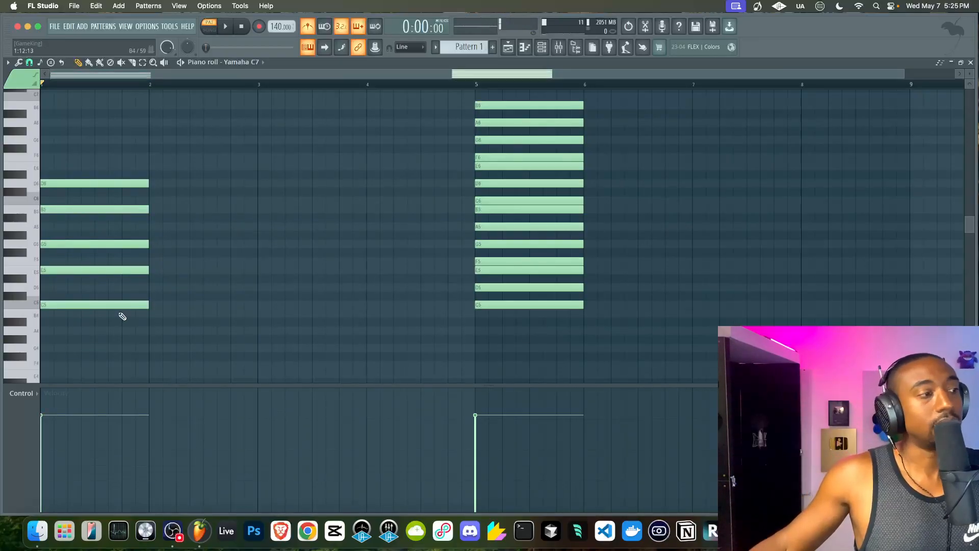
# Select the C5, E5 and G5 triad in the bar 1 chord, delete B5 and D6, and play back the triad.
pyautogui.click(102, 304)
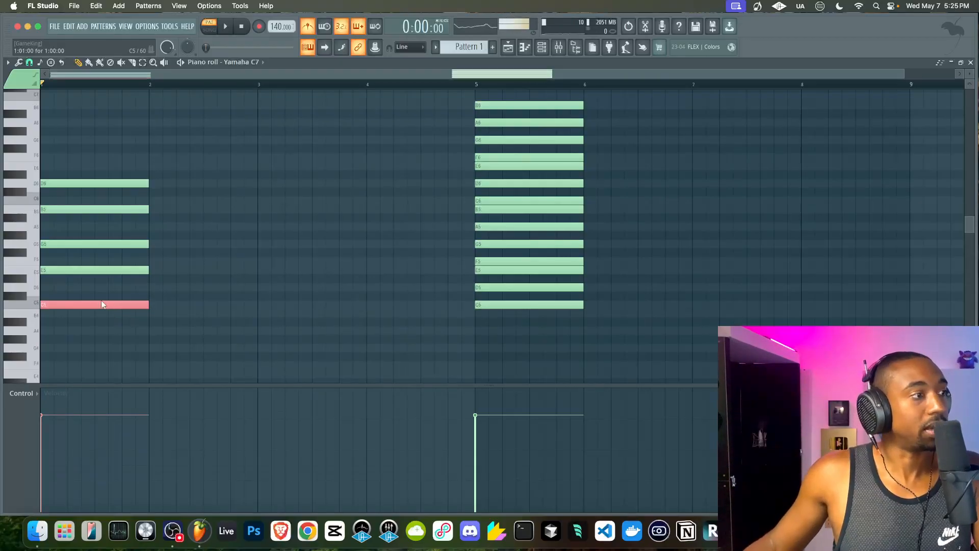
pyautogui.moveTo(92, 301); pyautogui.dragTo(91, 274)
pyautogui.moveTo(87, 241); pyautogui.dragTo(88, 316)
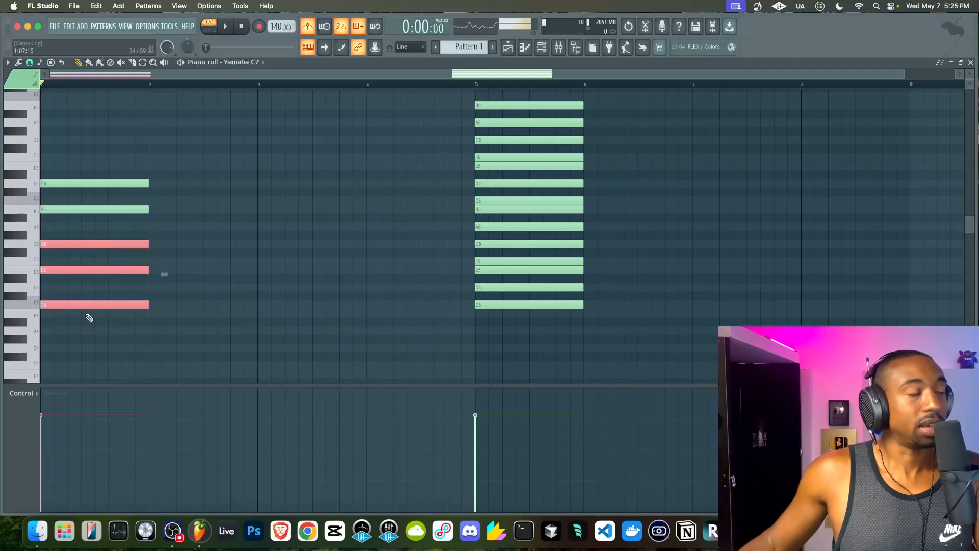
pyautogui.rightClick(100, 209)
pyautogui.rightClick(102, 184)
pyautogui.press('space')
pyautogui.press('space')
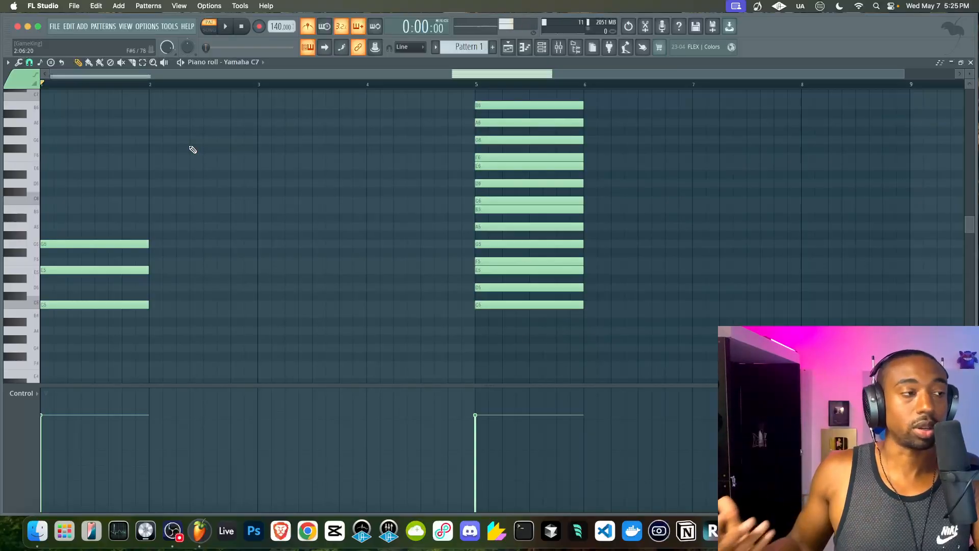
# Undo the deletion of B5 and D6, delete only D6, and play back the C5, E5, G5, B5 seventh chord.
pyautogui.press('super+z')
pyautogui.press('super+z')
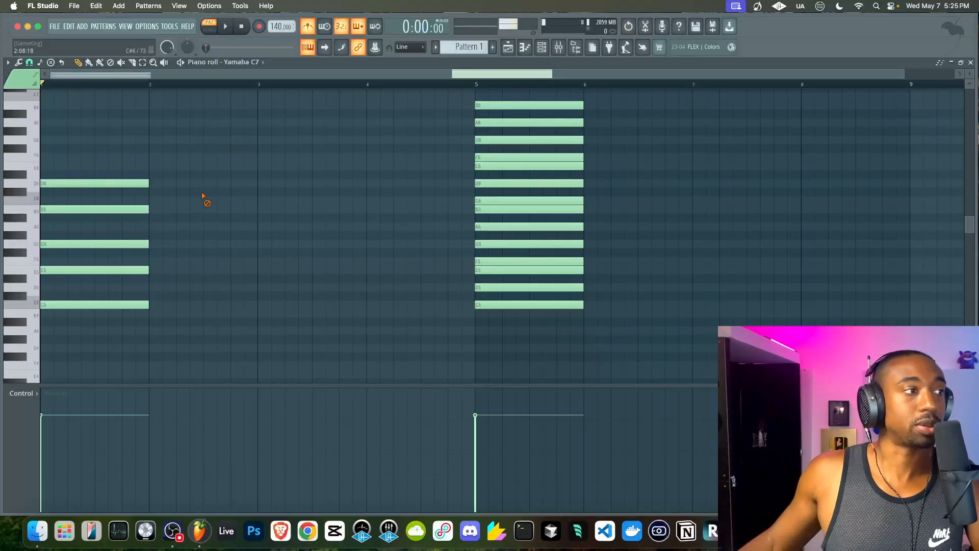
pyautogui.rightClick(102, 183)
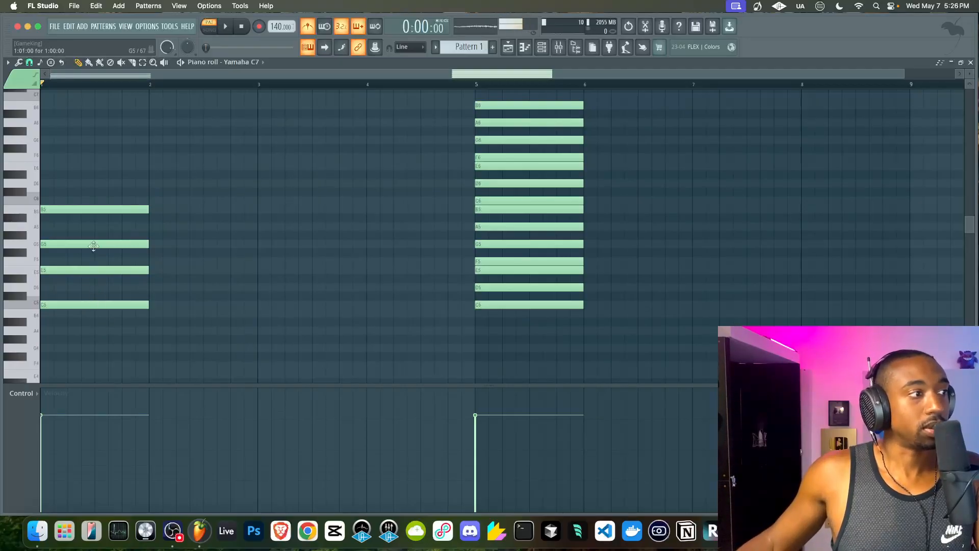
pyautogui.moveTo(94, 207); pyautogui.dragTo(93, 325)
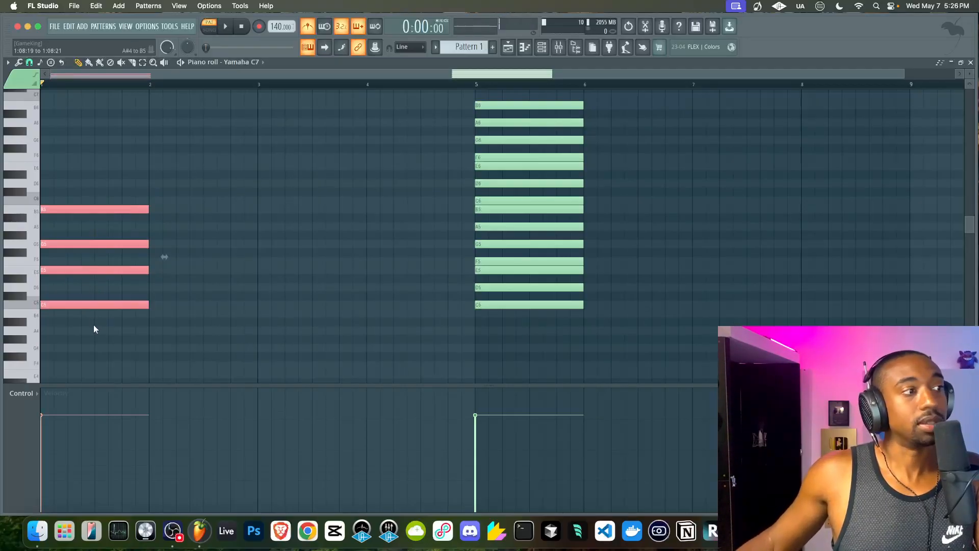
pyautogui.click(208, 353)
pyautogui.press('space')
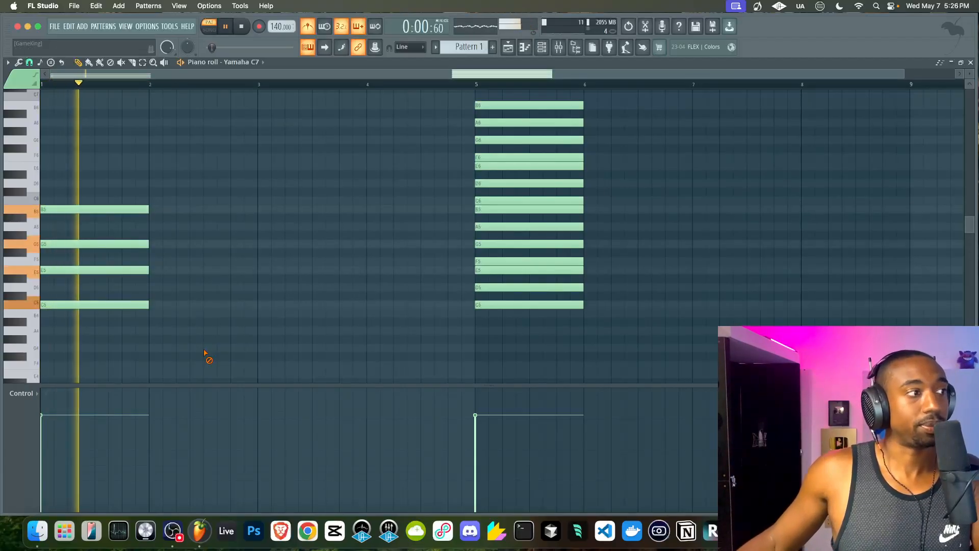
pyautogui.press('space')
# Undo the selection changes and the deletion of D6 to restore the five-note chord at bar 1.
pyautogui.press('super+z')
pyautogui.press('super+z')
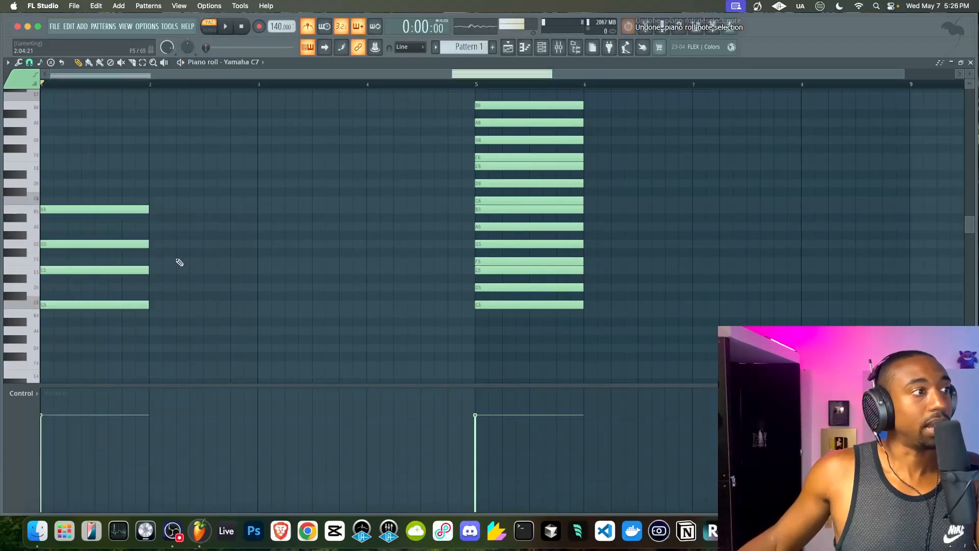
pyautogui.press('super+z')
pyautogui.press('super+z')
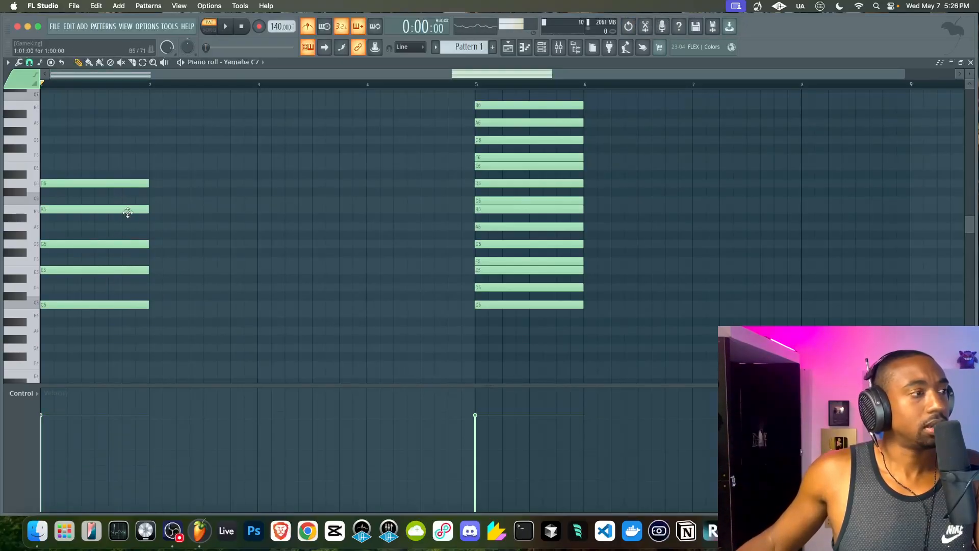
# Select all five notes of the C5, E5, G5, B5, D6 chord at bar 1.
pyautogui.click(120, 182)
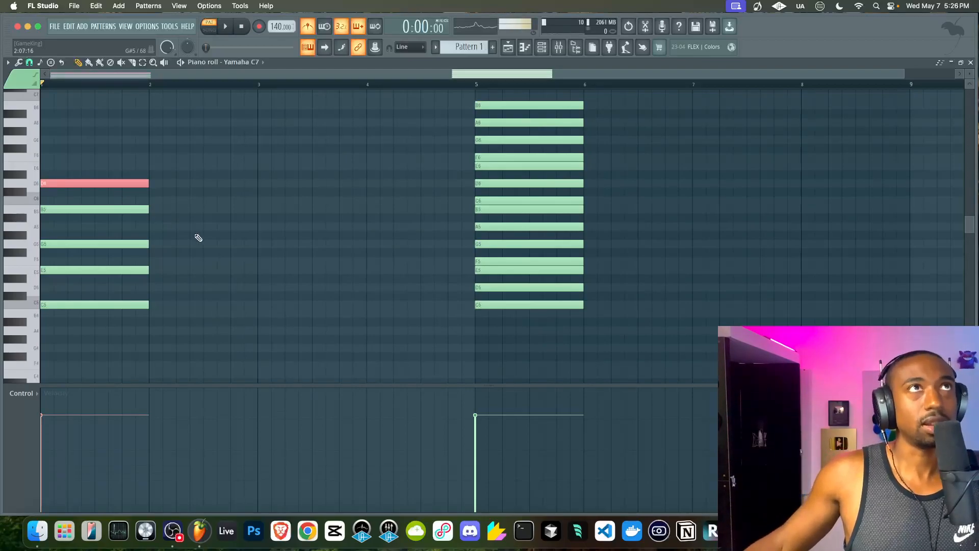
pyautogui.moveTo(160, 153); pyautogui.dragTo(103, 350)
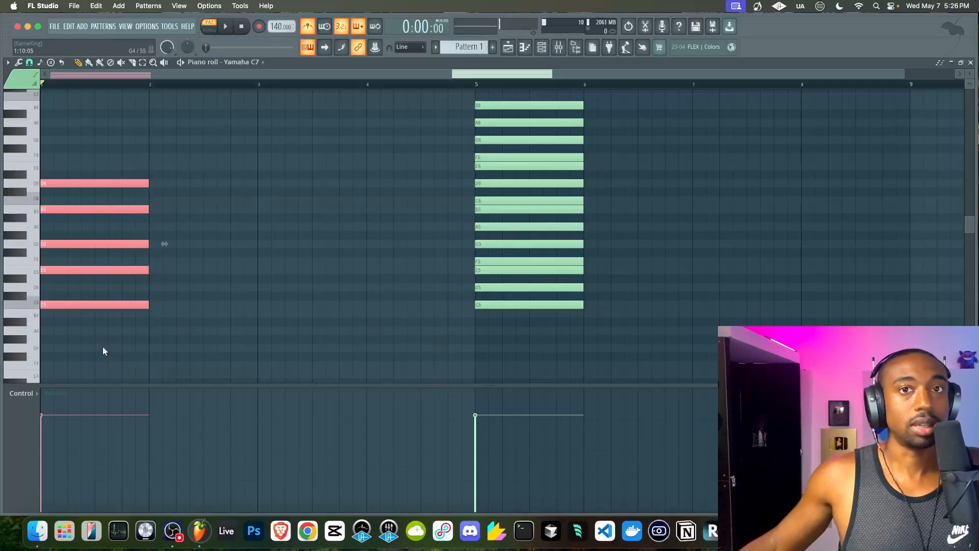
pyautogui.click(84, 303)
pyautogui.moveTo(90, 306); pyautogui.dragTo(84, 183)
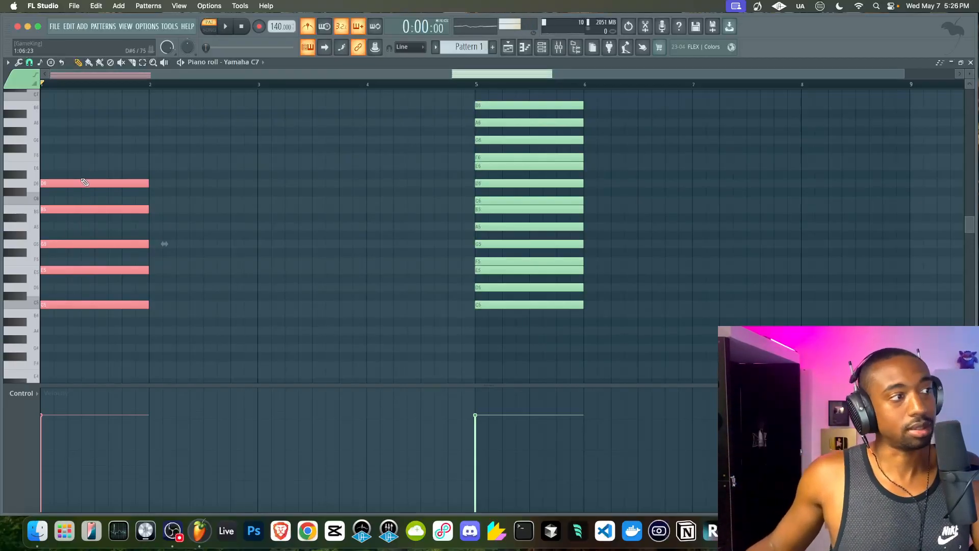
pyautogui.moveTo(68, 306); pyautogui.dragTo(87, 167)
# Turn off the metronome, lower the velocity of the selected bar 1 chord, and play it back.
pyautogui.press('space')
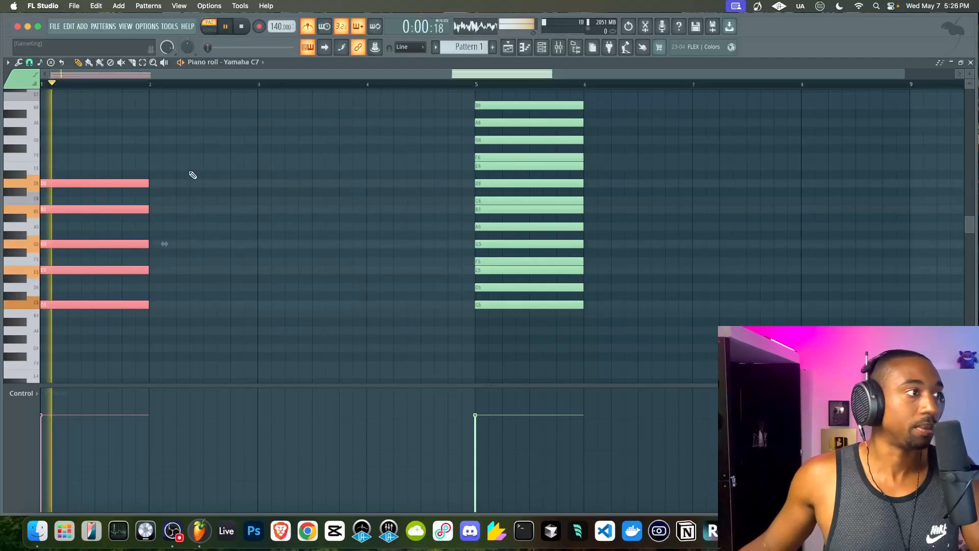
pyautogui.click(308, 26)
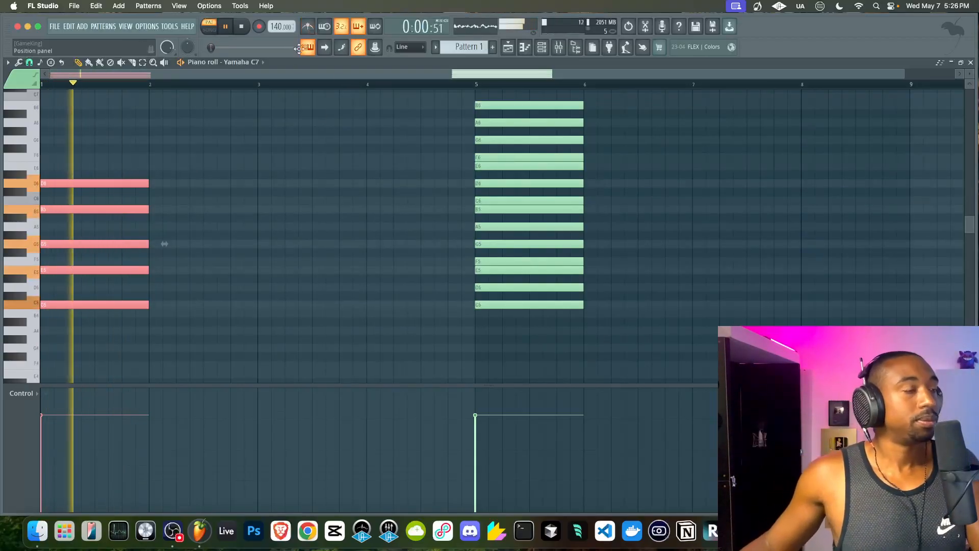
pyautogui.press('space')
pyautogui.moveTo(66, 468); pyautogui.dragTo(34, 449)
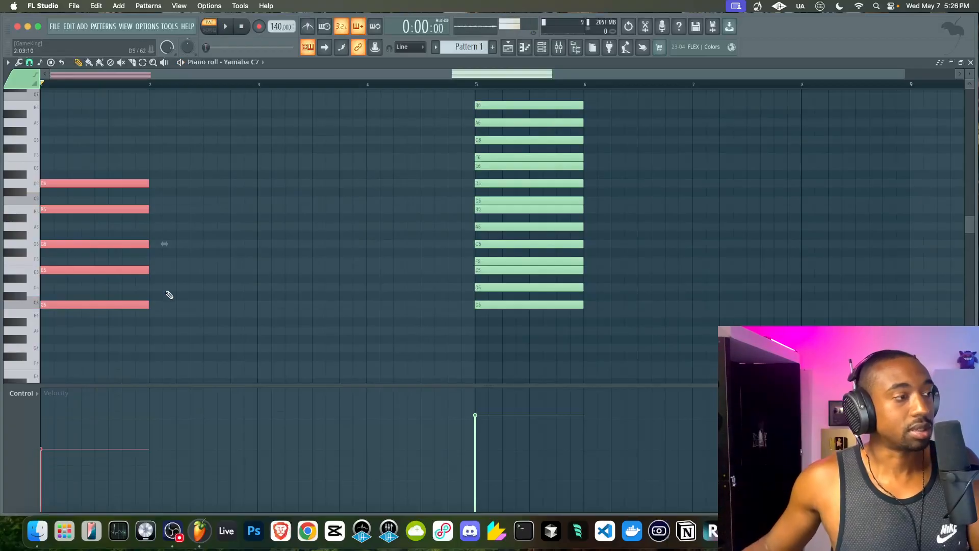
pyautogui.press('space')
pyautogui.press('space')
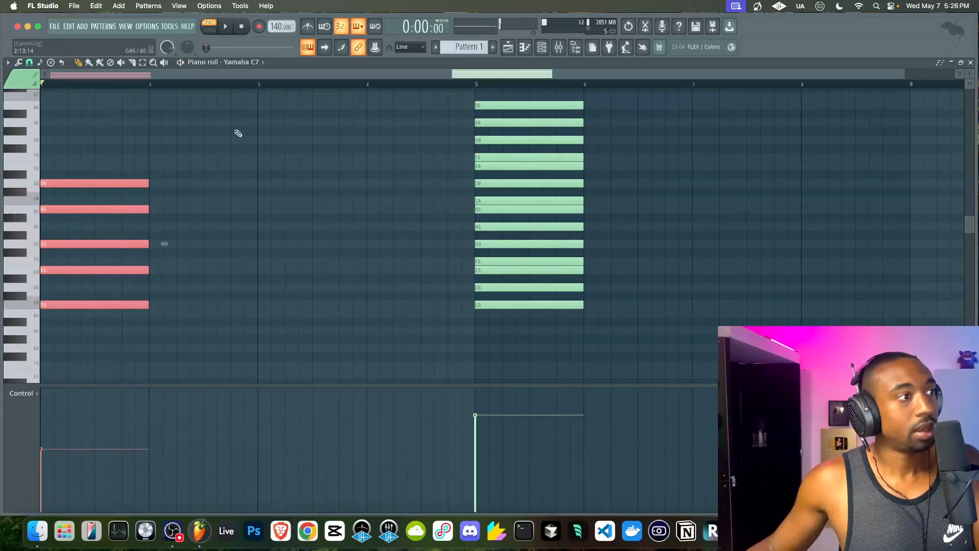
# Trace the bar 5 scale from C5 up to D6 and select D6 in both the scale and the chord for comparison.
pyautogui.click(125, 185)
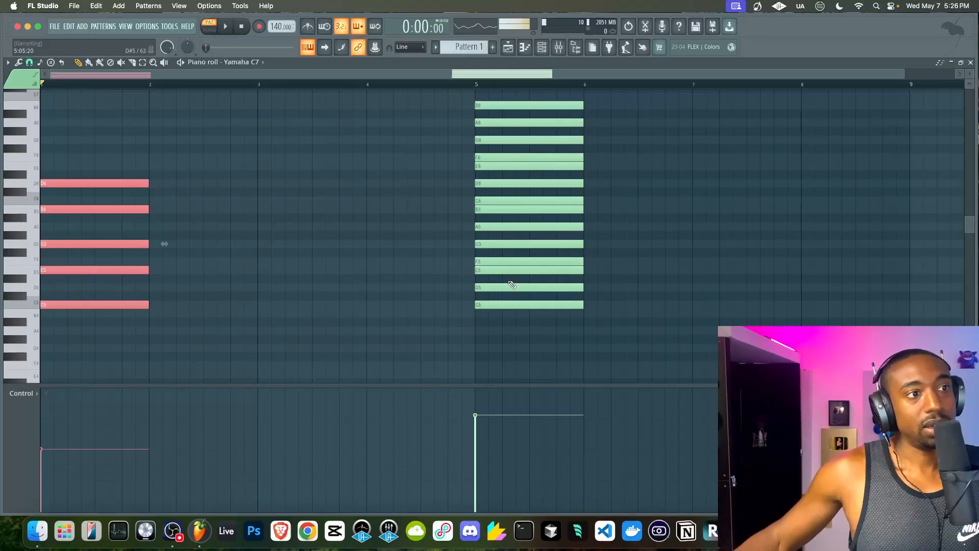
pyautogui.click(507, 305)
pyautogui.moveTo(506, 305); pyautogui.dragTo(480, 182)
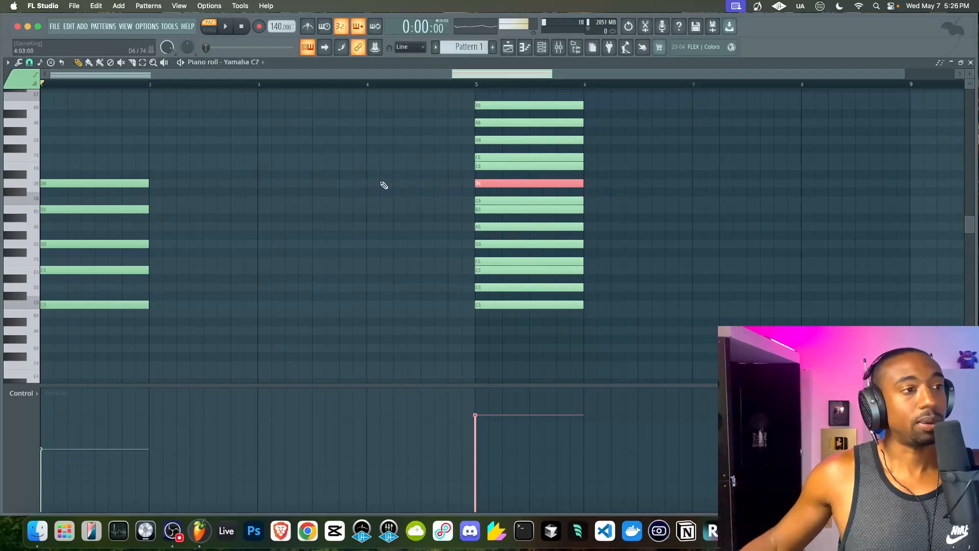
pyautogui.moveTo(122, 185); pyautogui.dragTo(498, 186)
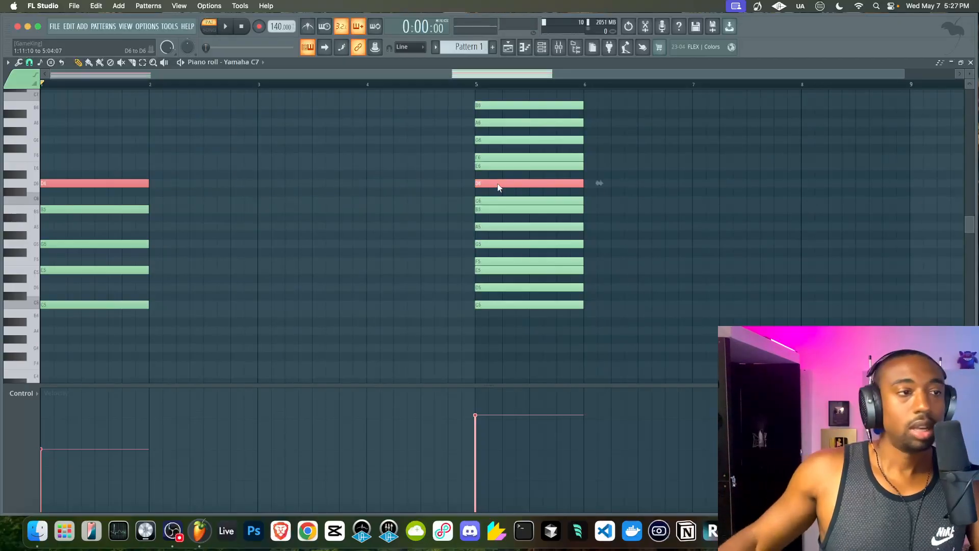
# Select E5 in the bar 1 chord, raise it an octave to E6, and play back the chord.
pyautogui.keyDown('super'); pyautogui.click(277, 261); pyautogui.keyUp('super')
pyautogui.moveTo(144, 267); pyautogui.dragTo(108, 270)
pyautogui.press('super+Up')
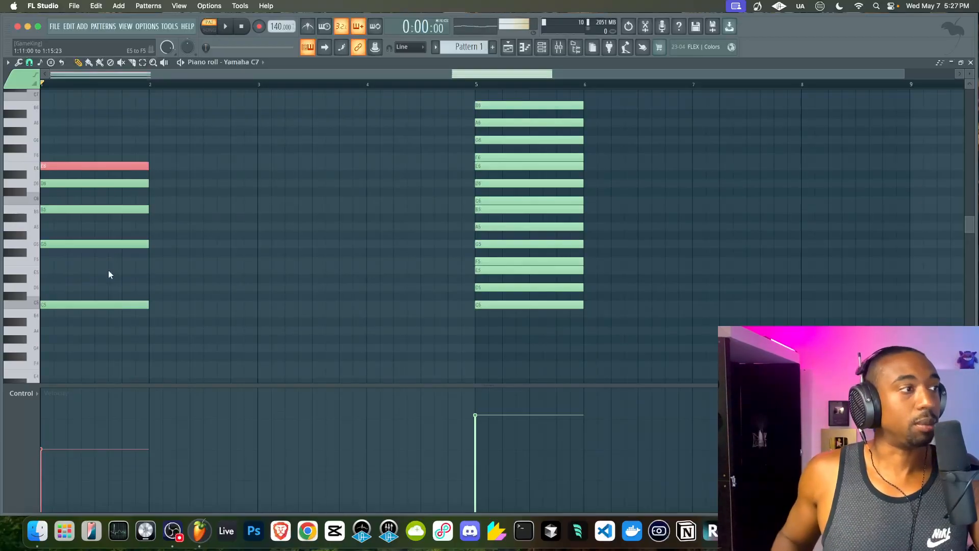
pyautogui.press('space')
pyautogui.press('space')
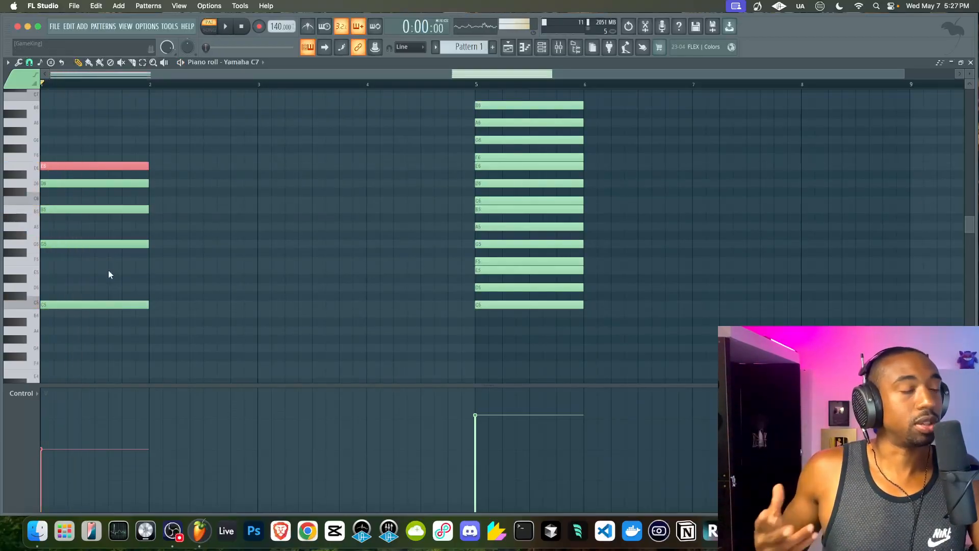
# Delete D6 from the bar 1 chord and play back the remaining C5, G5, B5 and E6.
pyautogui.rightClick(72, 184)
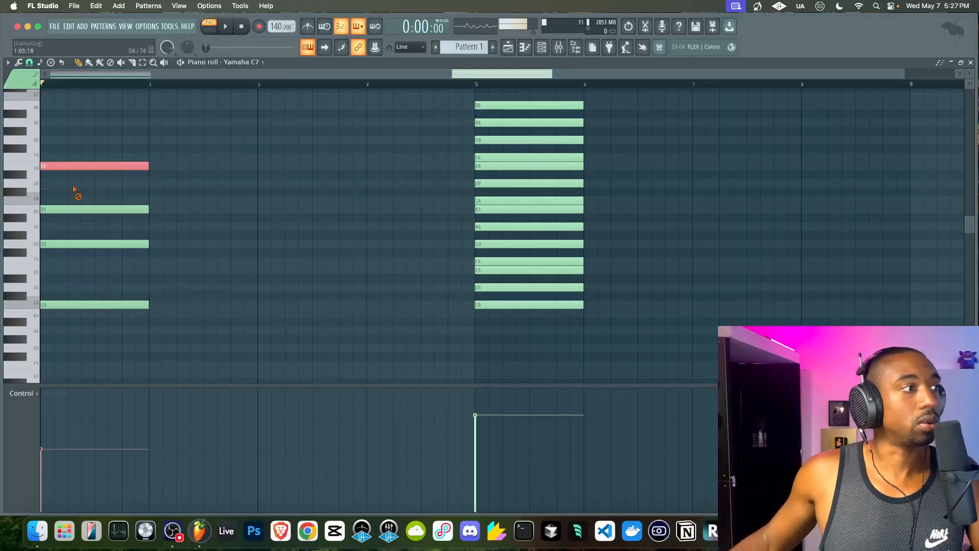
pyautogui.press('space')
pyautogui.press('space')
pyautogui.press('space')
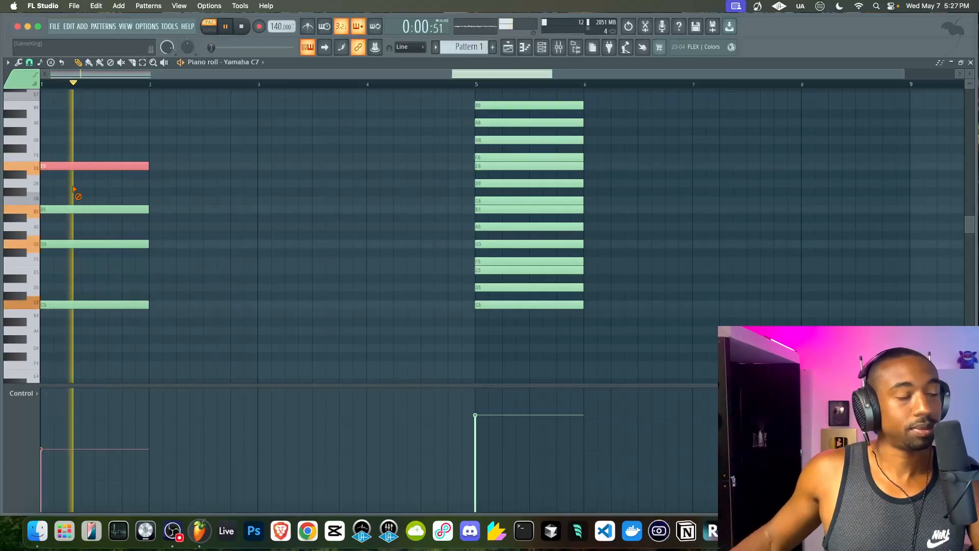
pyautogui.press('space')
# Transpose all notes down an octave and play back the C4, G4, B4, E5 chord.
pyautogui.rightClick(73, 187)
pyautogui.press('super+Down')
pyautogui.press('space')
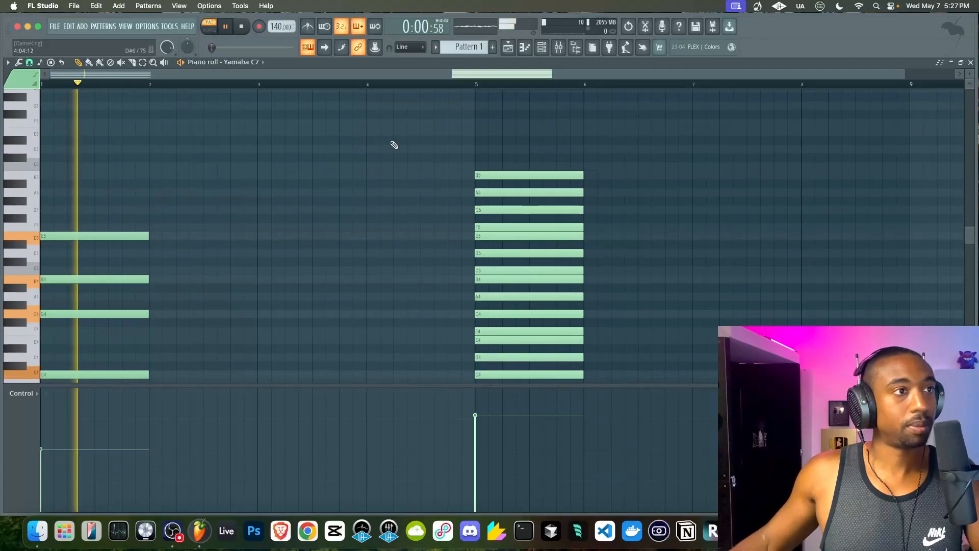
pyautogui.press('space')
pyautogui.click(541, 48)
pyautogui.press('space')
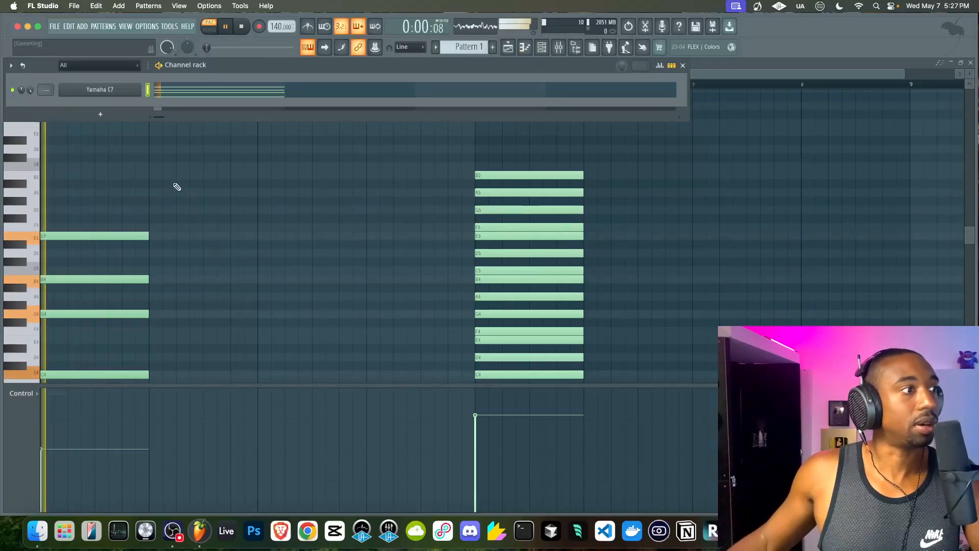
pyautogui.rightClick(178, 192)
pyautogui.press('space')
# Raise the velocity of the bar 1 chord, play it back, and select its E5 note.
pyautogui.click(64, 437)
pyautogui.click(53, 425)
pyautogui.press('space')
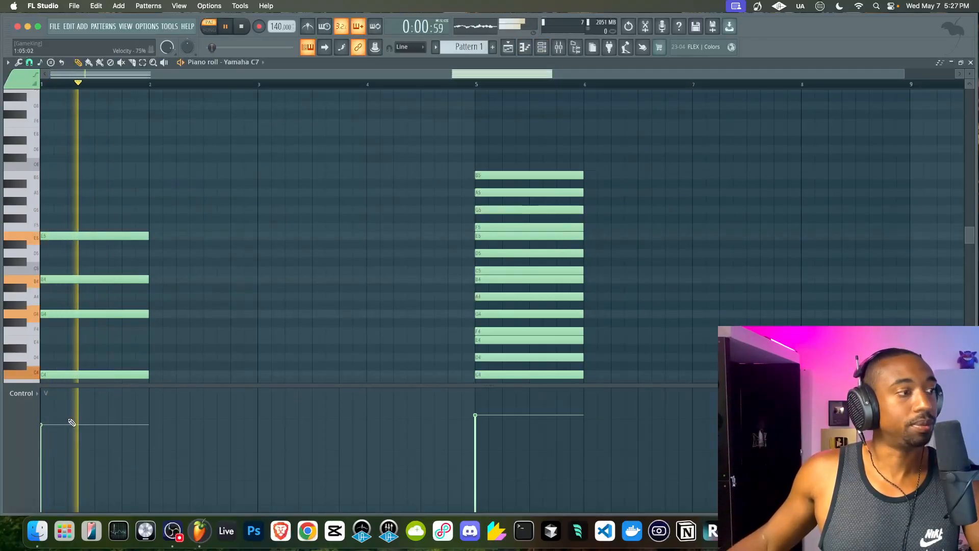
pyautogui.press('space')
pyautogui.scroll(-3, 153, 255)
pyautogui.moveTo(117, 182); pyautogui.dragTo(103, 155)
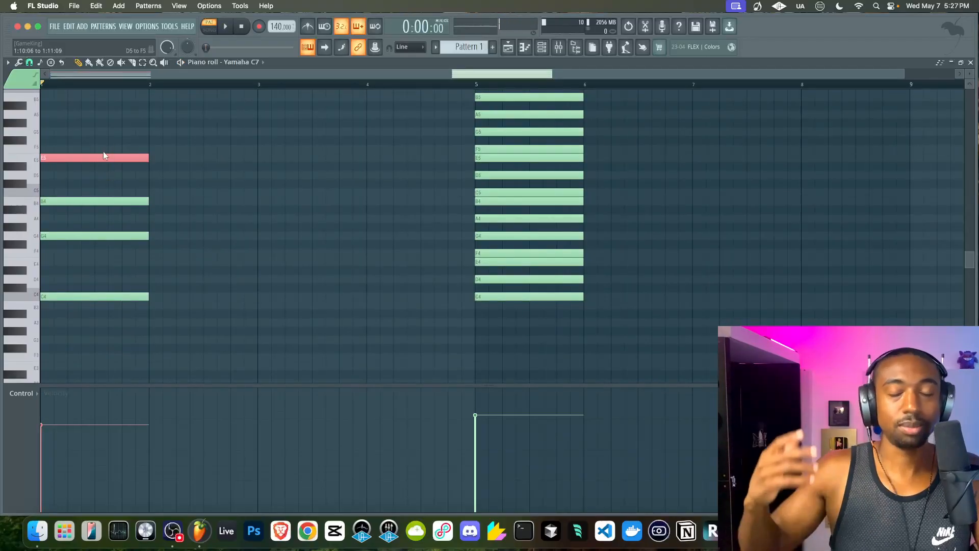
# Undo the velocity, transpose, deletion and octave edits to bring back the five-note C5 to D6 chord at bar 1.
pyautogui.press('super+alt+z')
pyautogui.press('super+alt+z')
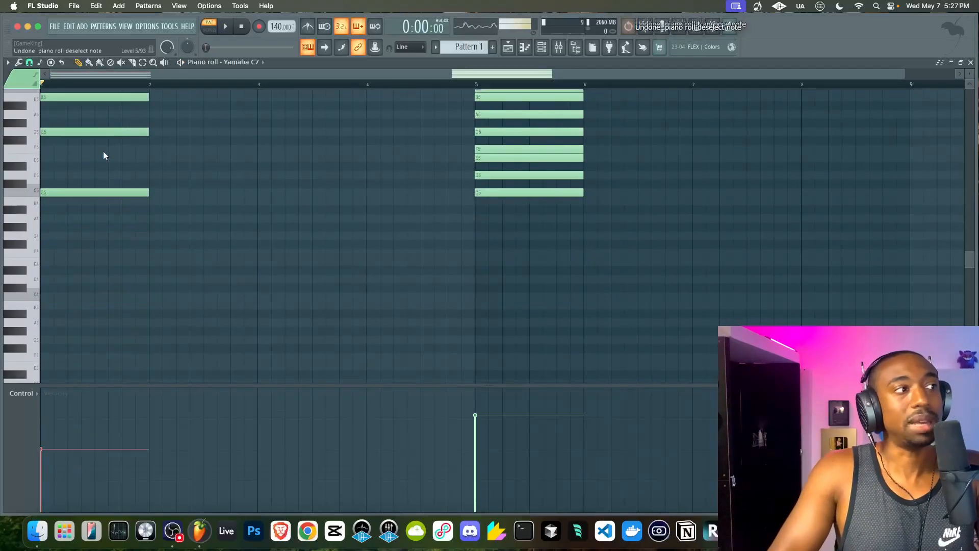
pyautogui.press('super+alt+z')
pyautogui.press('super+alt+z')
pyautogui.scroll(-4, 103, 156)
pyautogui.press('super+Down')
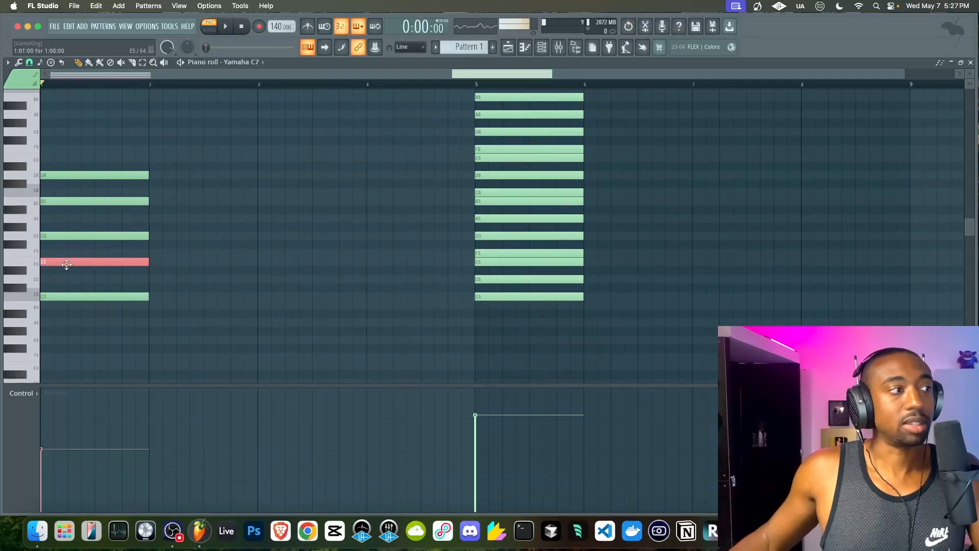
# Try raising E5 an octave and deleting D6 in the bar 1 chord, and undo both edits.
pyautogui.moveTo(64, 260); pyautogui.dragTo(97, 266)
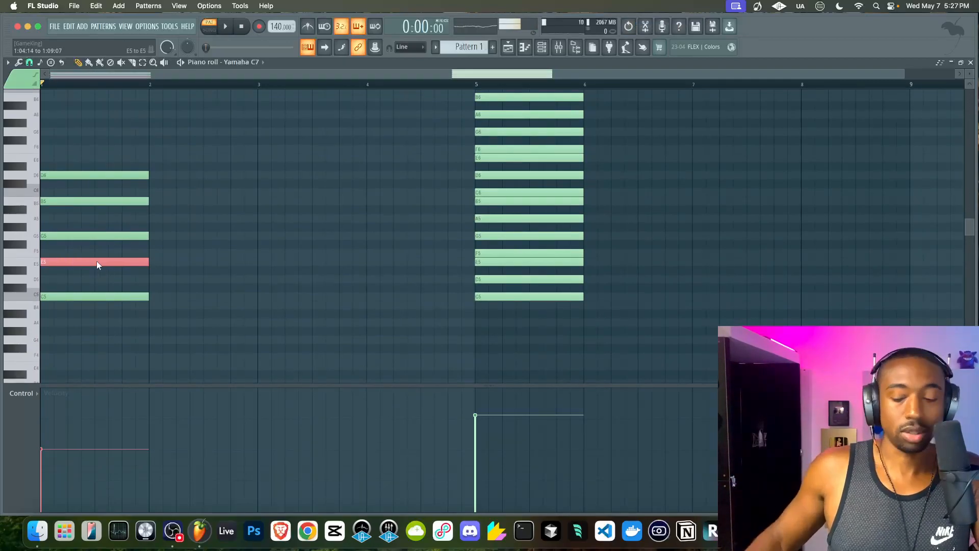
pyautogui.press('super+Up')
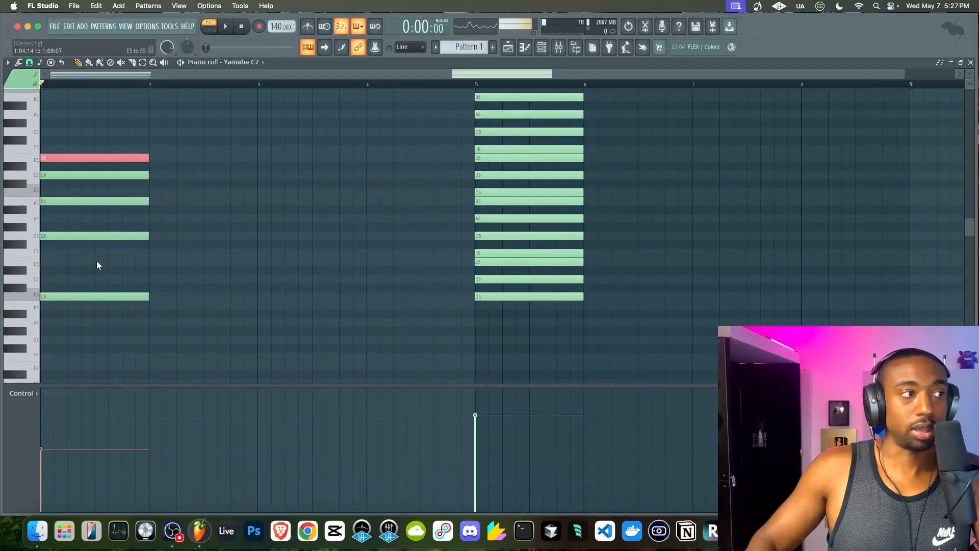
pyautogui.rightClick(76, 175)
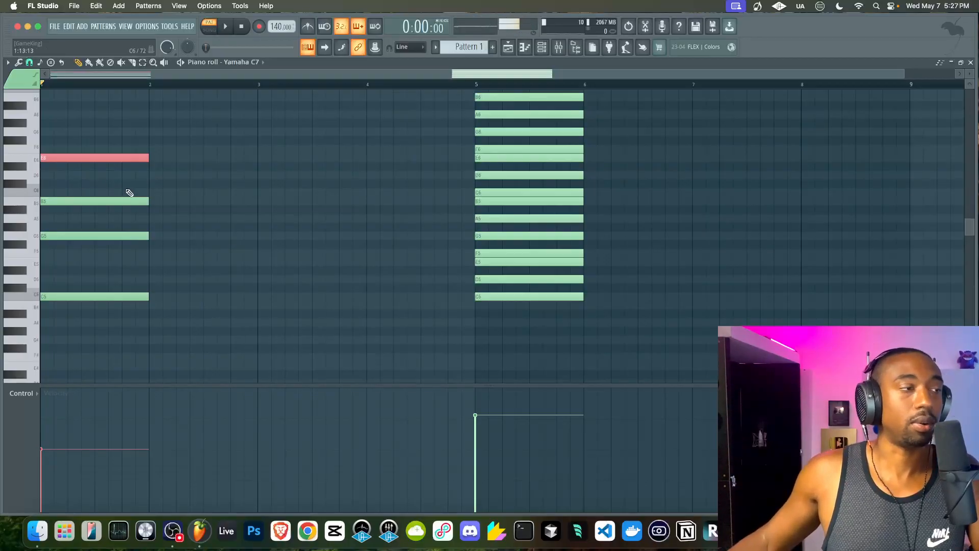
pyautogui.press('super+z')
pyautogui.press('super+z')
# Transpose all notes down an octave, play back the chord at bar 1, and raise its velocity.
pyautogui.rightClick(172, 217)
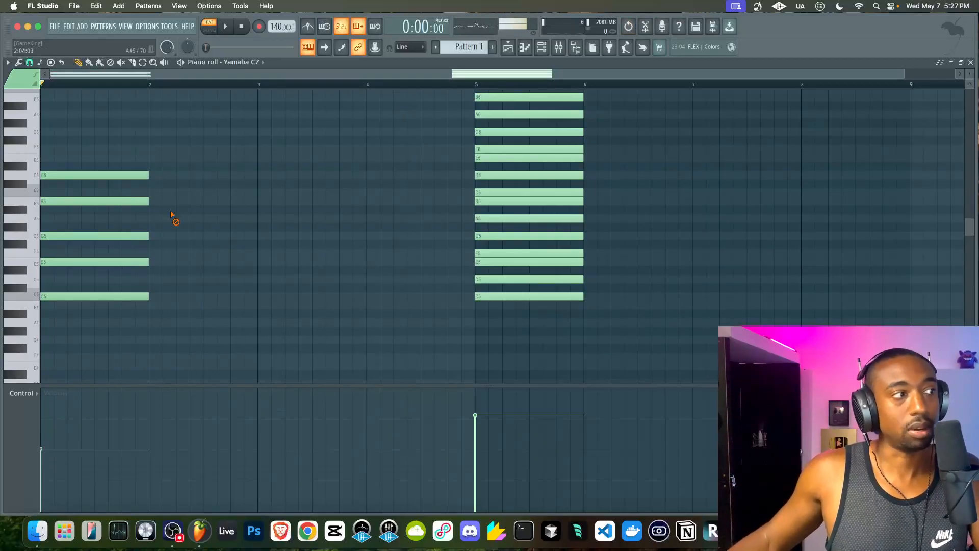
pyautogui.scroll(3, 175, 219)
pyautogui.press('space')
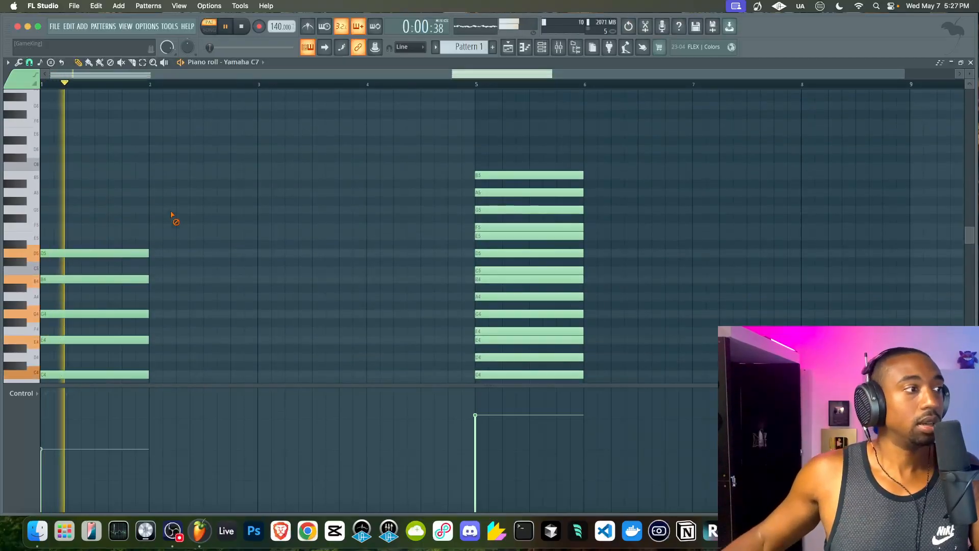
pyautogui.scroll(-8, 168, 230)
pyautogui.press('space')
pyautogui.moveTo(68, 441); pyautogui.dragTo(49, 432)
pyautogui.scroll(3, 109, 225)
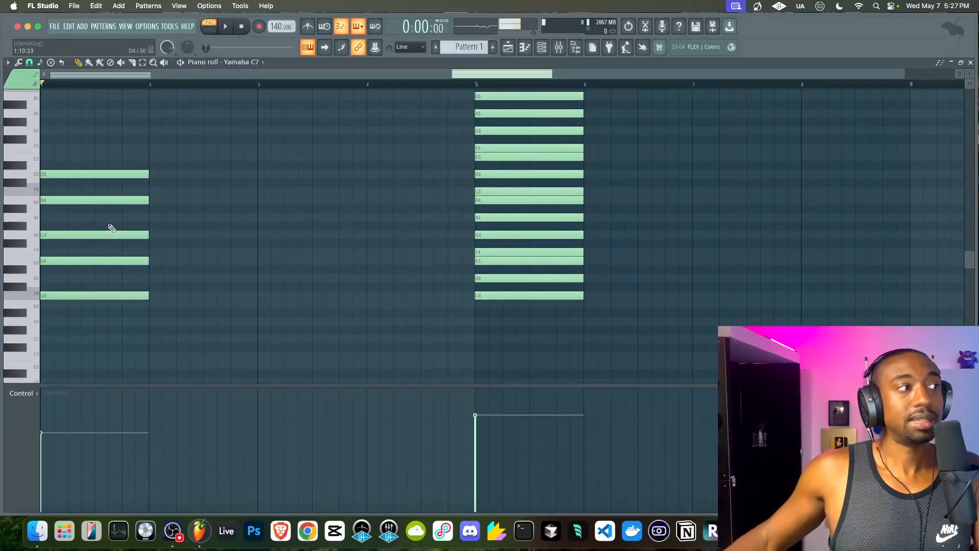
# Copy the bar 1 chord's E4 an octave up to E5, starting at 1:03:00.
pyautogui.keyDown('super'); pyautogui.click(86, 262); pyautogui.keyUp('super')
pyautogui.scroll(1, 107, 259)
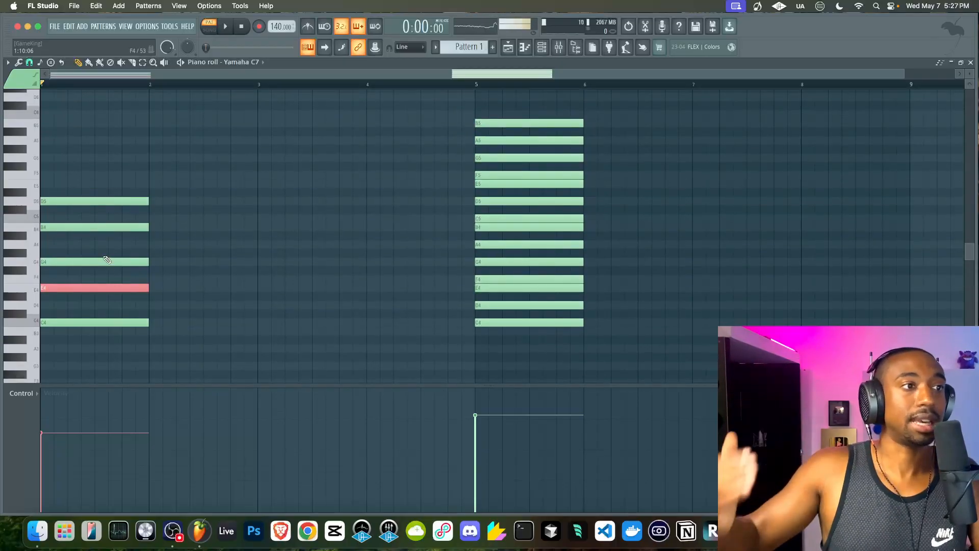
pyautogui.moveTo(42, 283); pyautogui.dragTo(53, 285)
pyautogui.hotkey('ctrl', 'Up')
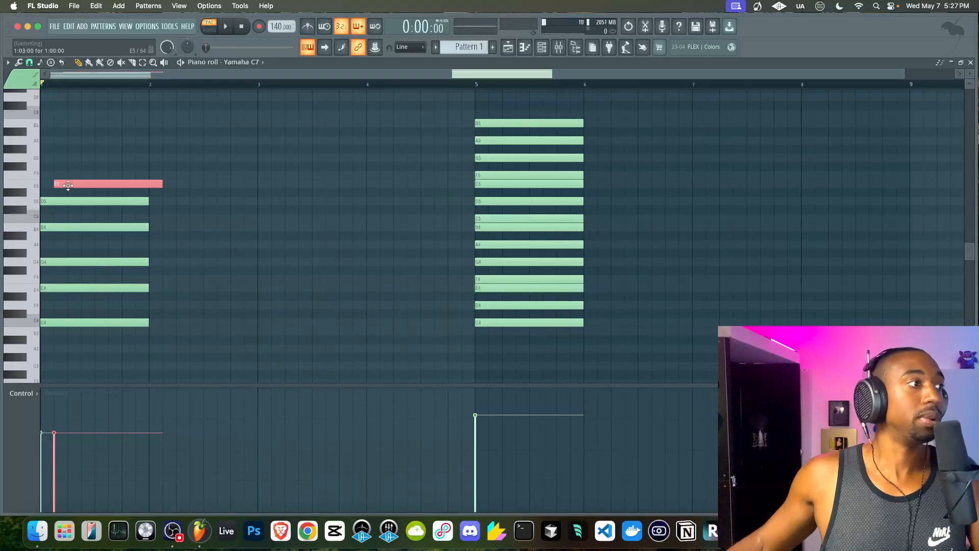
pyautogui.moveTo(62, 183)
pyautogui.mouseDown()
pyautogui.moveTo(48, 184)
pyautogui.moveTo(73, 183)
pyautogui.mouseUp()
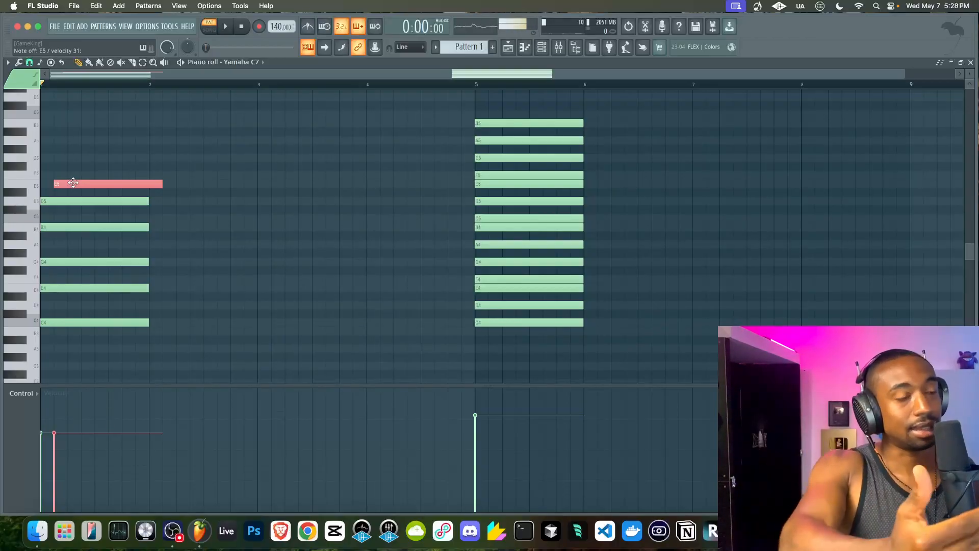
pyautogui.keyDown('super'); pyautogui.click(192, 149); pyautogui.keyUp('super')
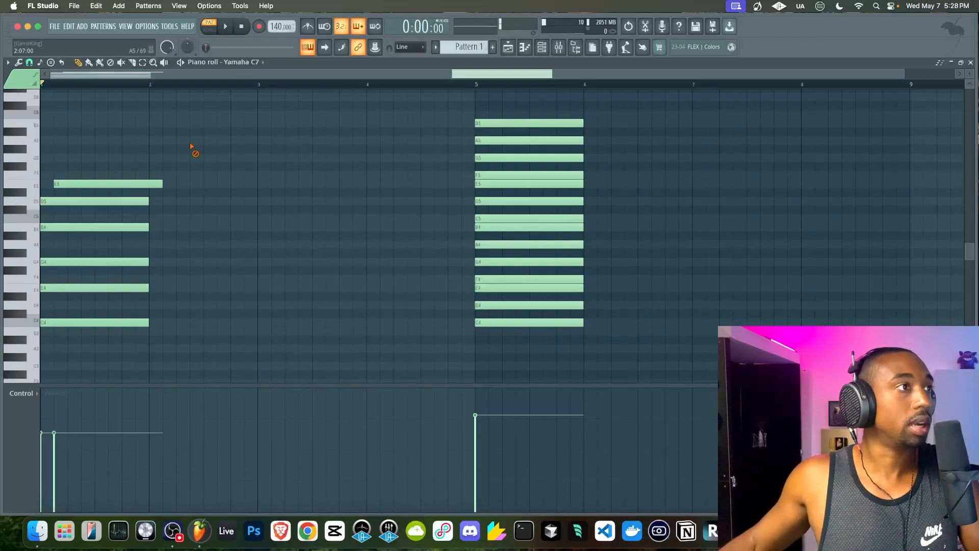
# Turn on the metronome, move the upper E5 to start at 1:09:00, and start playback.
pyautogui.click(307, 27)
pyautogui.moveTo(109, 183); pyautogui.dragTo(144, 183)
pyautogui.press('space')
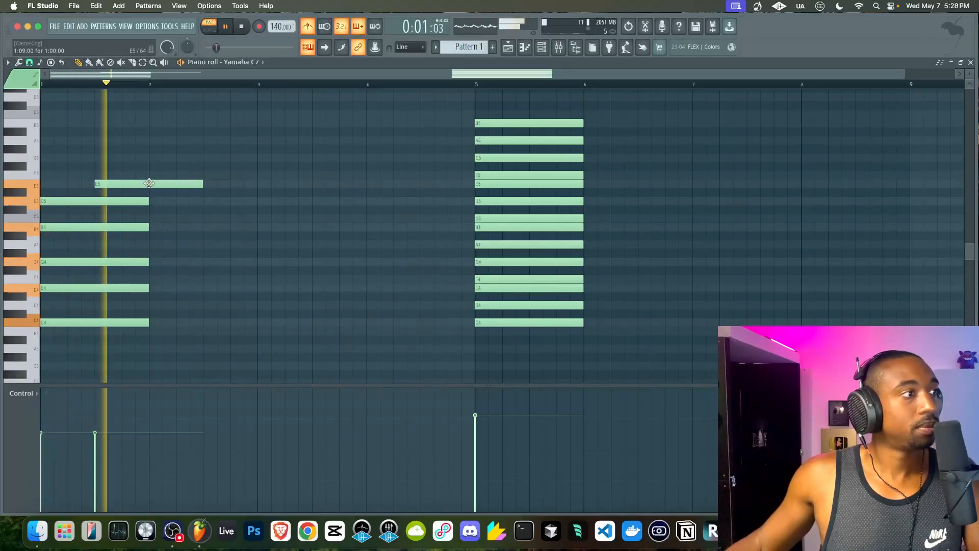
# Make the upper E5 run from 1:07:00 to bar 2, add D5 at bar 2 and E5 at 2:07:00, and play the melody.
pyautogui.moveTo(189, 184); pyautogui.dragTo(152, 198)
pyautogui.press('space')
pyautogui.press('space')
pyautogui.click(193, 183)
pyautogui.press('space')
pyautogui.press('space')
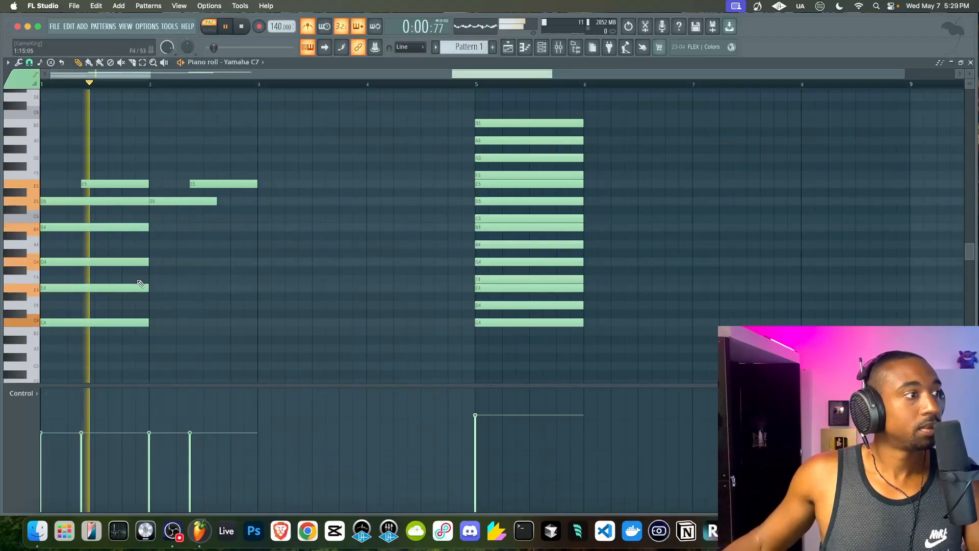
# Add a C5 melody note at bar 3 and lengthen it to the start of bar 5.
pyautogui.click(106, 322)
pyautogui.moveTo(110, 328); pyautogui.dragTo(40, 198)
pyautogui.press('space')
pyautogui.moveTo(261, 211); pyautogui.dragTo(259, 218)
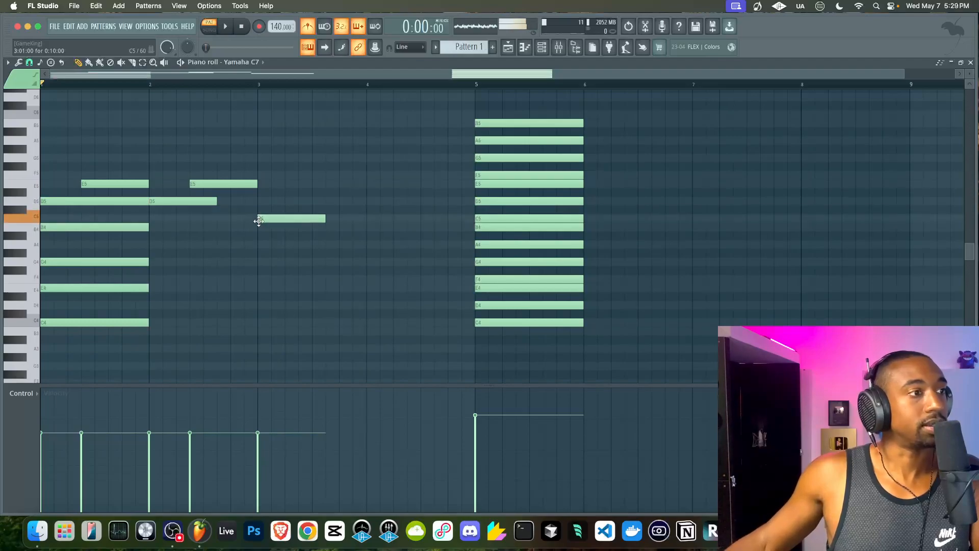
pyautogui.moveTo(332, 218); pyautogui.dragTo(475, 218)
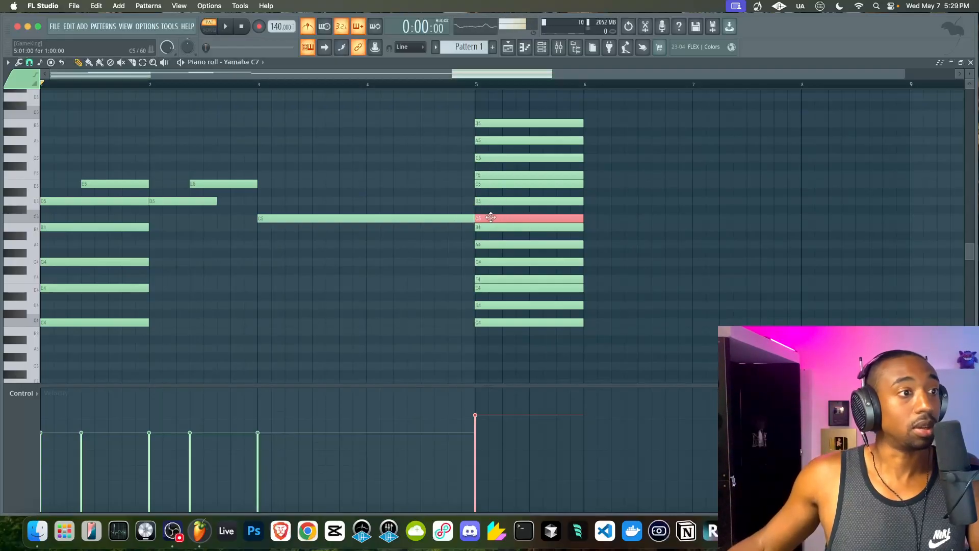
# Add A4, F4 and D4 under the C5 at bar 3, each lasting to bar 5, and start playback.
pyautogui.keyDown('shift'); pyautogui.keyDown('super'); pyautogui.click(498, 248); pyautogui.keyUp('super'); pyautogui.keyUp('shift')
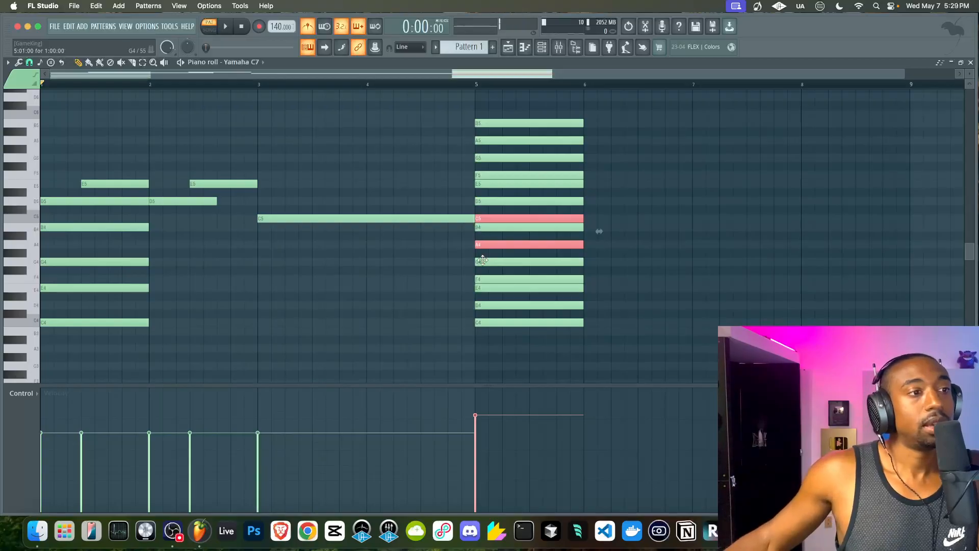
pyautogui.click(258, 245)
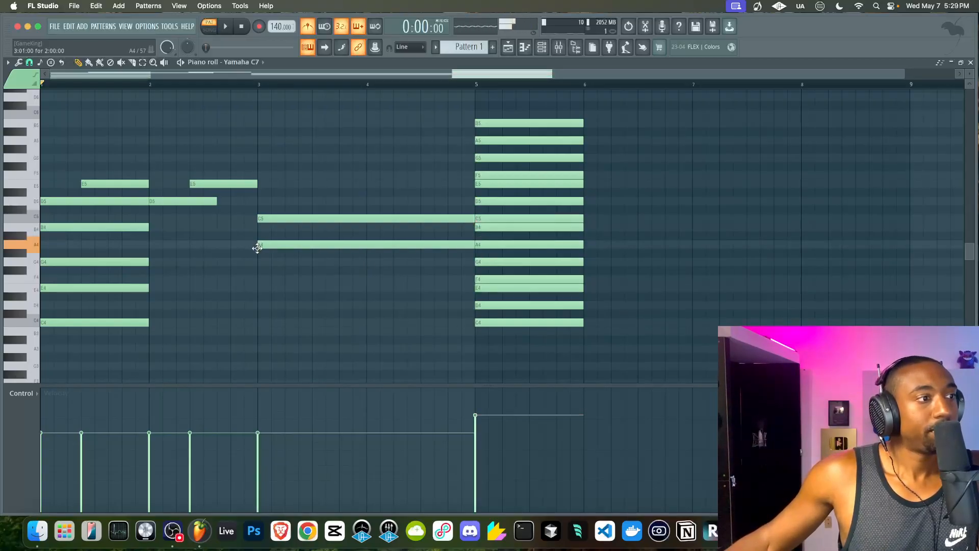
pyautogui.click(258, 279)
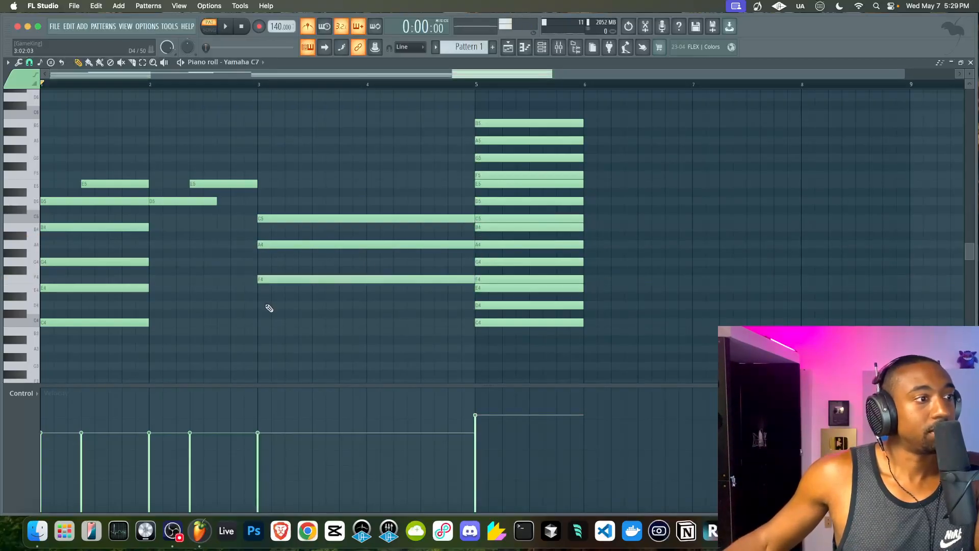
pyautogui.moveTo(264, 314); pyautogui.dragTo(279, 201)
pyautogui.press('space')
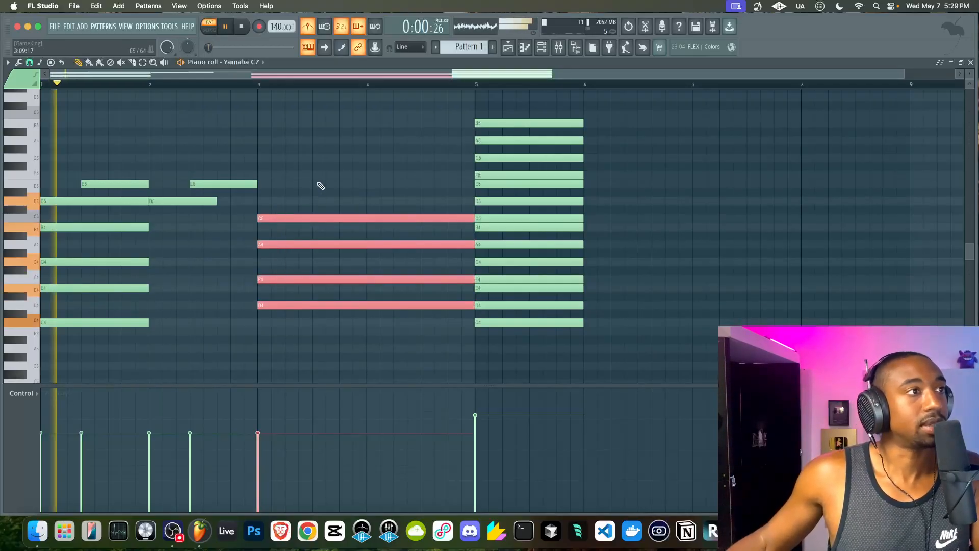
# Turn off the metronome and lengthen the bar 1 chord's C4, E4, G4 and B4 to the start of bar 3.
pyautogui.keyDown('super'); pyautogui.click(317, 192); pyautogui.keyUp('super')
pyautogui.moveTo(157, 333); pyautogui.dragTo(258, 226)
pyautogui.press('space')
pyautogui.keyDown('super'); pyautogui.click(323, 335); pyautogui.keyUp('super')
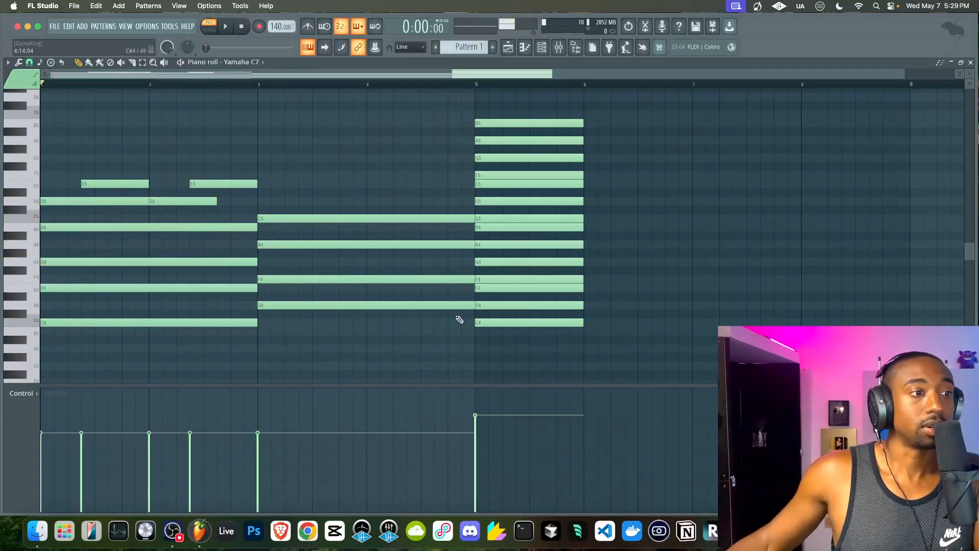
# Add a B3 from bar 3 to bar 5 under the second chord, and loop playback over bars 1 to 4.
pyautogui.moveTo(270, 342)
pyautogui.mouseDown()
pyautogui.moveTo(276, 349)
pyautogui.moveTo(276, 331)
pyautogui.mouseUp()
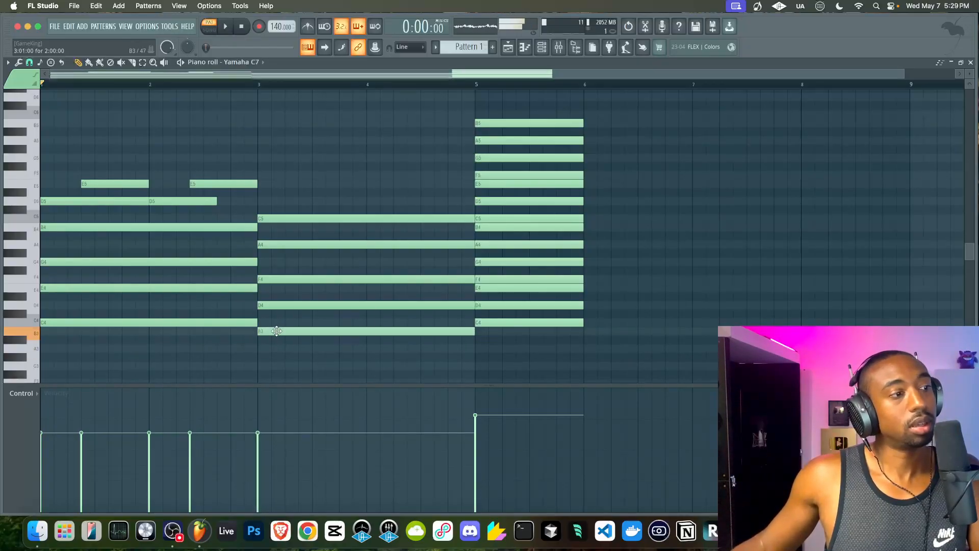
pyautogui.press('space')
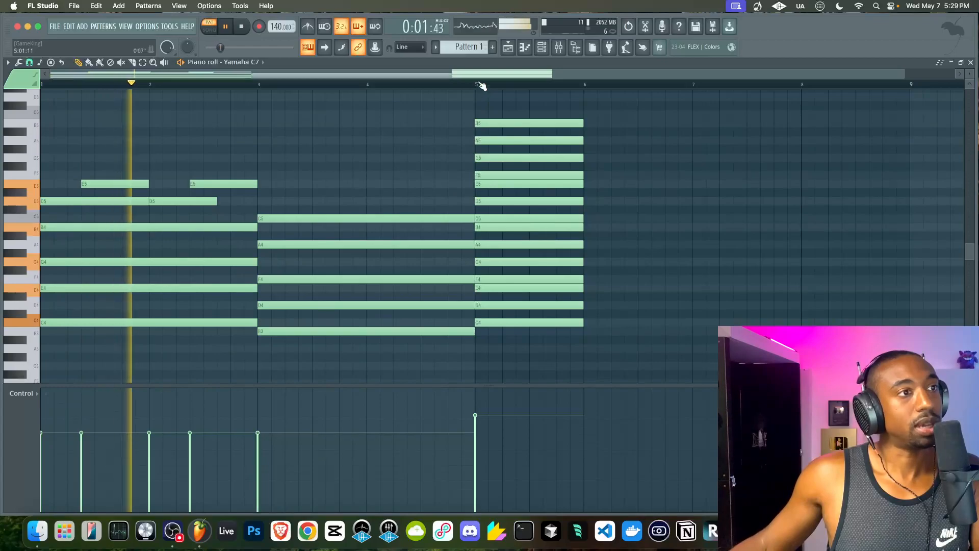
pyautogui.moveTo(476, 85); pyautogui.dragTo(42, 85)
pyautogui.keyDown('super'); pyautogui.click(178, 119); pyautogui.keyUp('super')
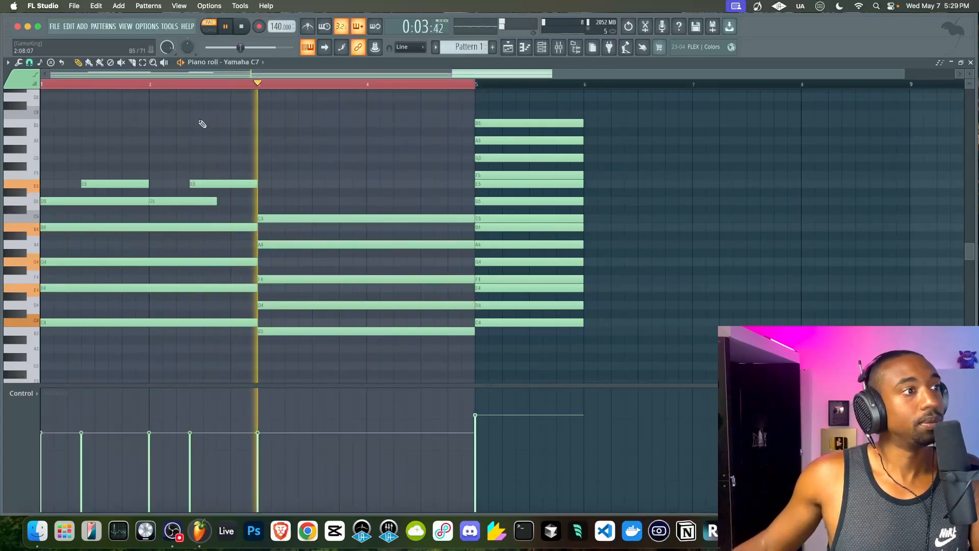
pyautogui.press('space')
# Highlight the bar 3 chord's B3, D4 and F4, and extend the highlight up to A4.
pyautogui.moveTo(282, 332); pyautogui.dragTo(296, 278)
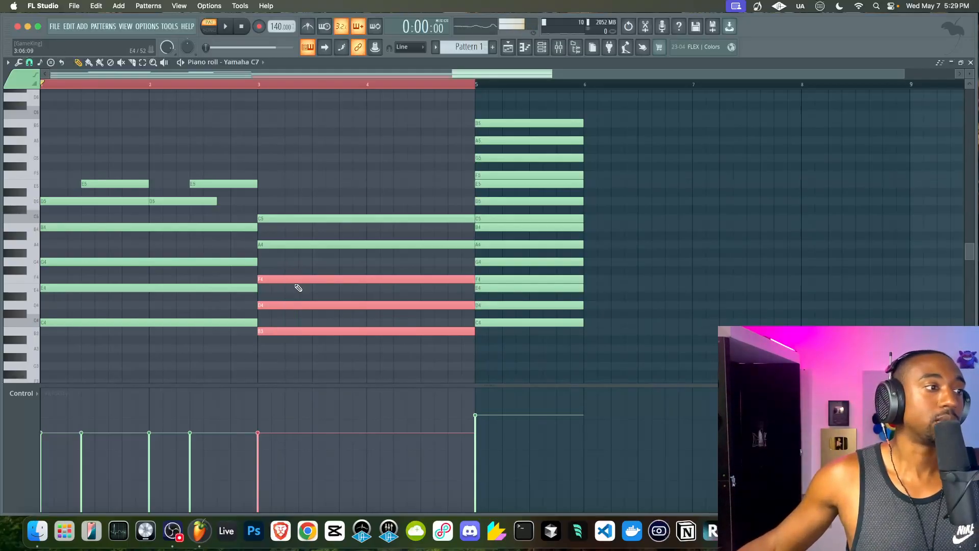
pyautogui.moveTo(286, 210); pyautogui.dragTo(283, 306)
pyautogui.moveTo(280, 232); pyautogui.dragTo(281, 377)
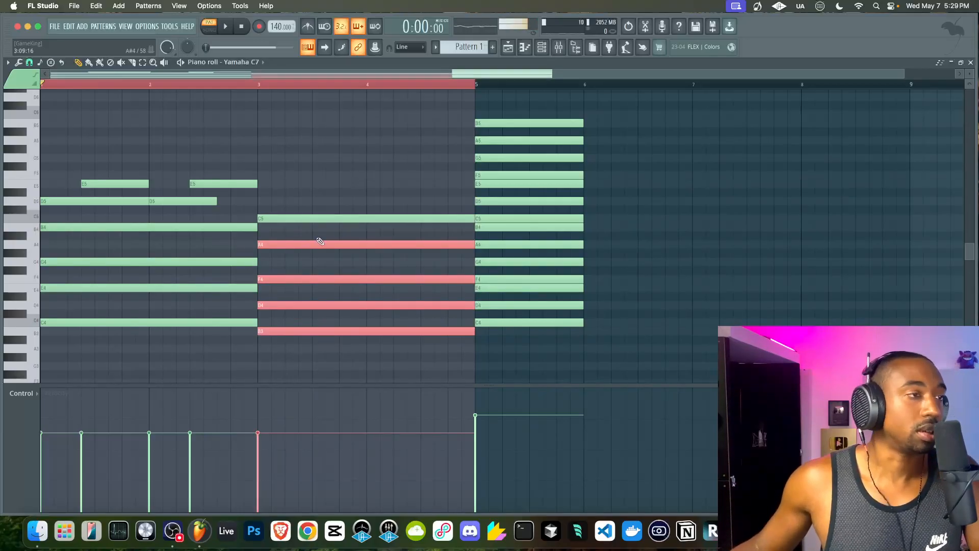
# Raise the bar 3 chord's F4 a semitone to F#4 and play the loop.
pyautogui.moveTo(290, 268); pyautogui.dragTo(278, 283)
pyautogui.hotkey('shift', 'Up')
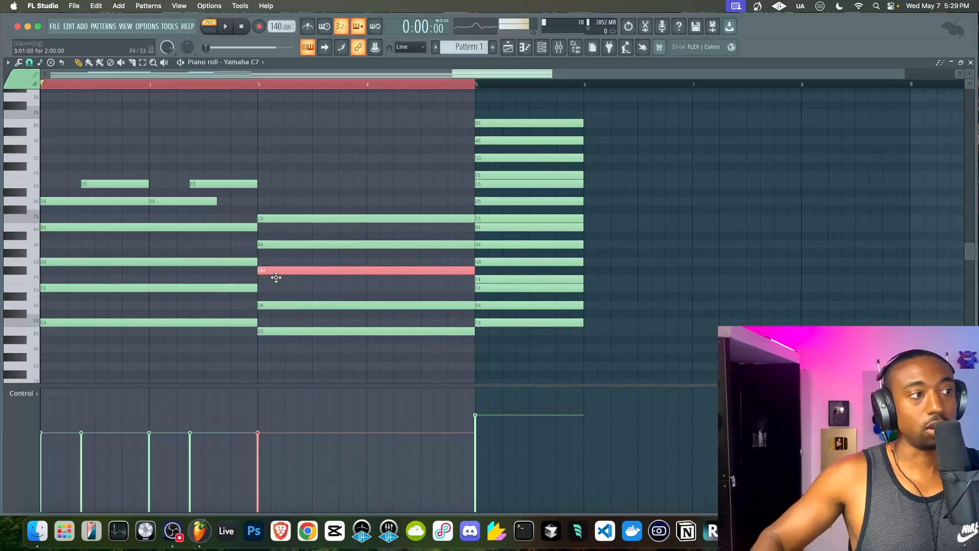
pyautogui.moveTo(280, 237); pyautogui.dragTo(277, 356)
pyautogui.press('space')
# Try the bar 3 chord without its C5, and lower its F#4 to F4.
pyautogui.click(279, 211)
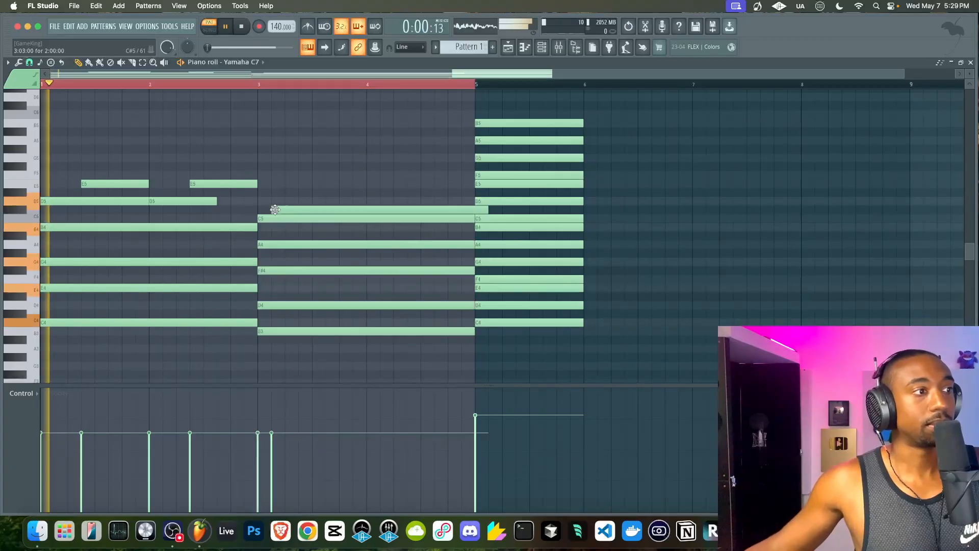
pyautogui.rightClick(281, 217)
pyautogui.rightClick(284, 211)
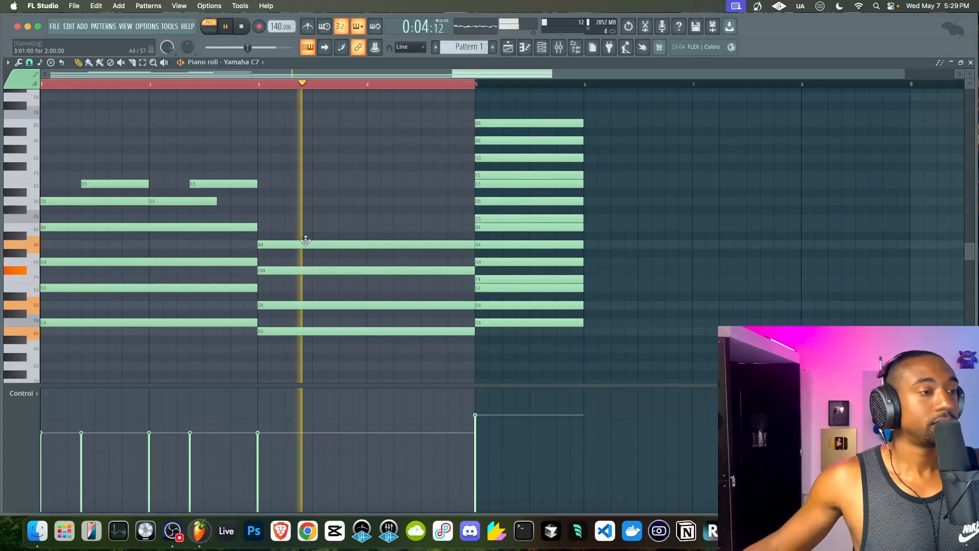
pyautogui.press('space')
pyautogui.click(295, 270)
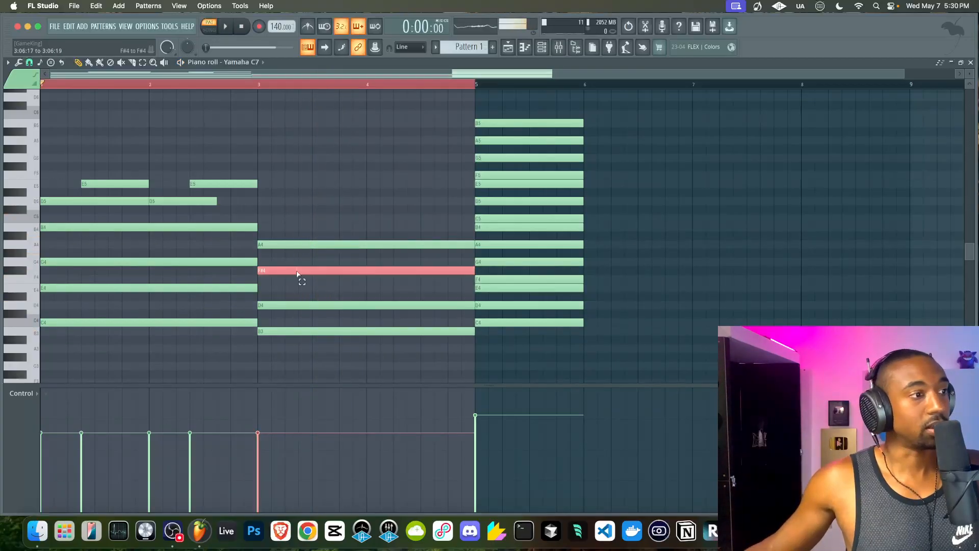
pyautogui.press('Down')
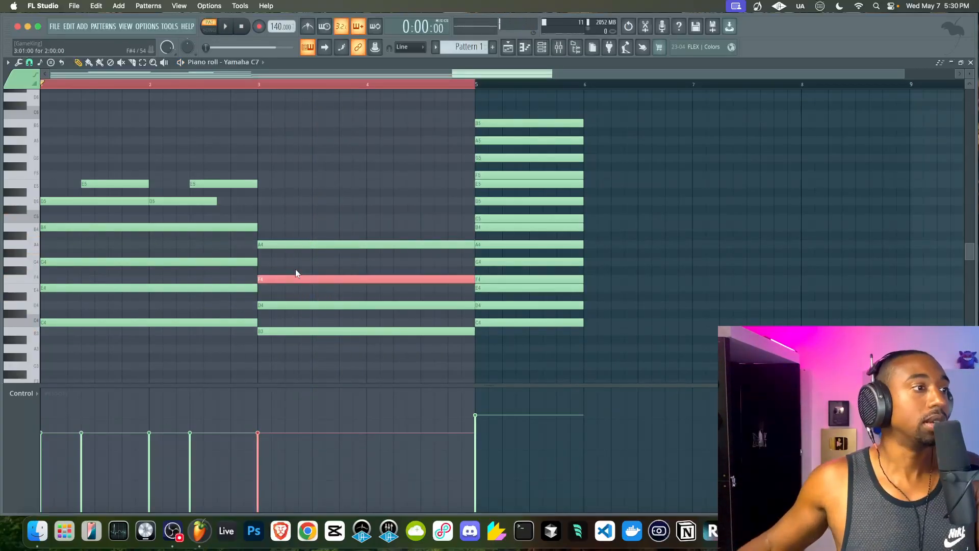
# Undo the C5 deletion and the lowering of F#4 in the bar 3 chord, and play the loop.
pyautogui.press('super+z')
pyautogui.press('super+z')
pyautogui.press('super+z')
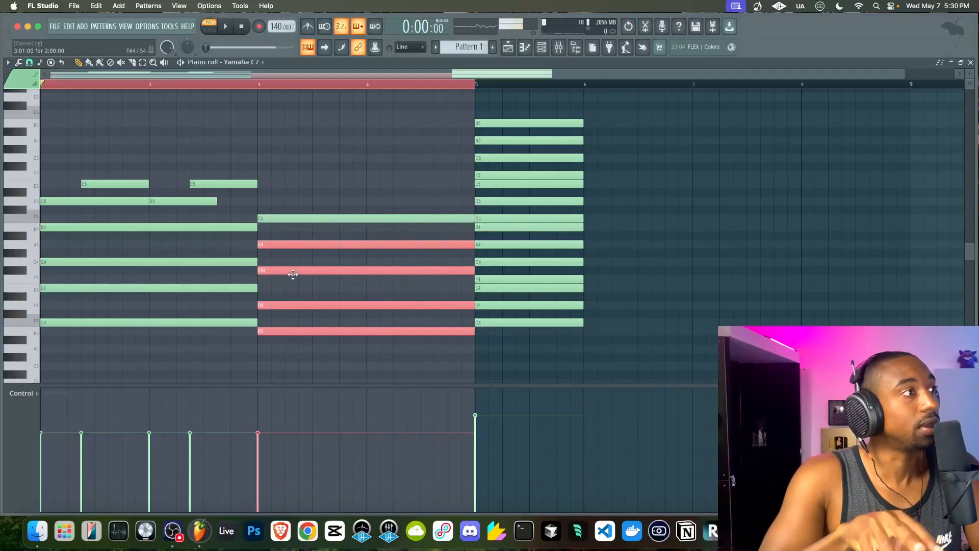
pyautogui.click(284, 291)
pyautogui.press('space')
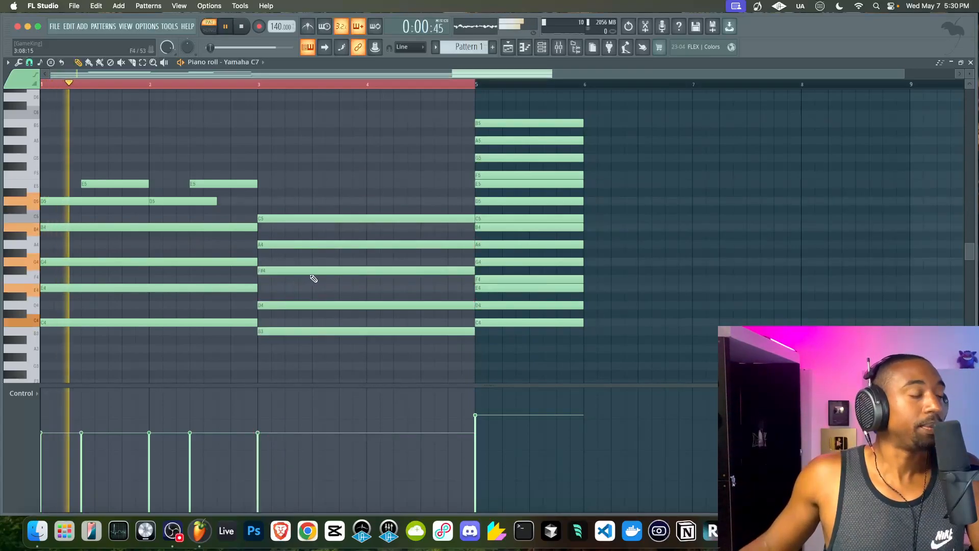
pyautogui.press('space')
# Lower the bar 3 chord's F#4 to F4, move its D4 an octave up to D5, and play the loop.
pyautogui.click(289, 306)
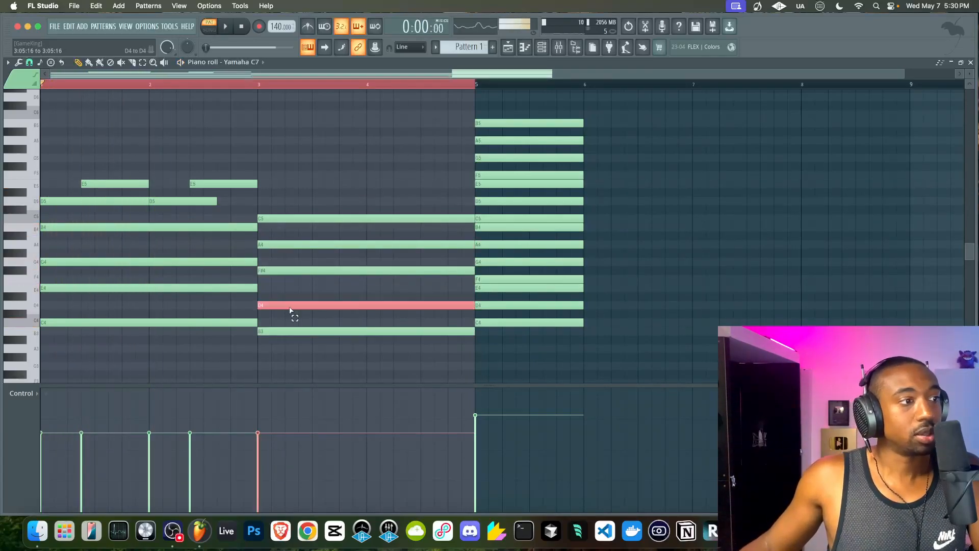
pyautogui.moveTo(280, 270); pyautogui.dragTo(281, 280)
pyautogui.click(285, 305)
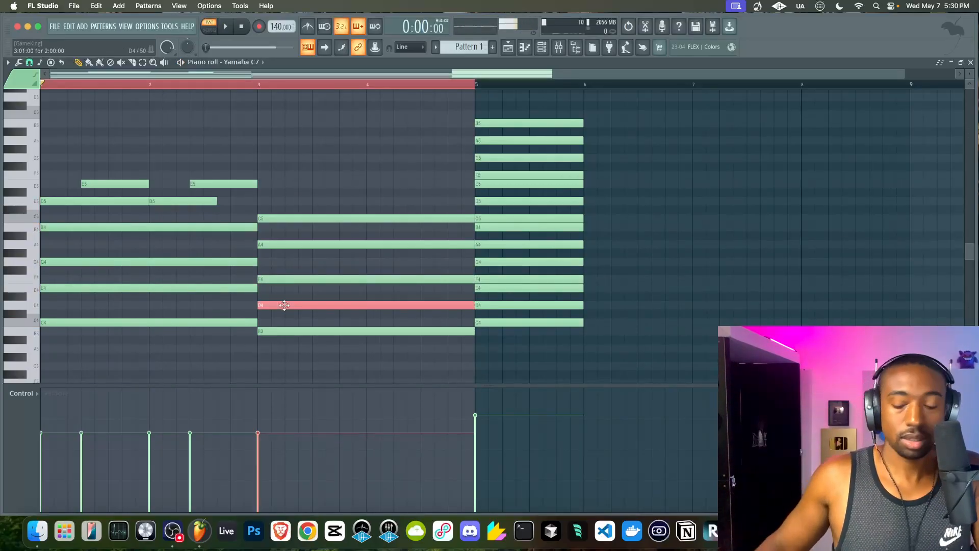
pyautogui.hotkey('ctrl', 'Up')
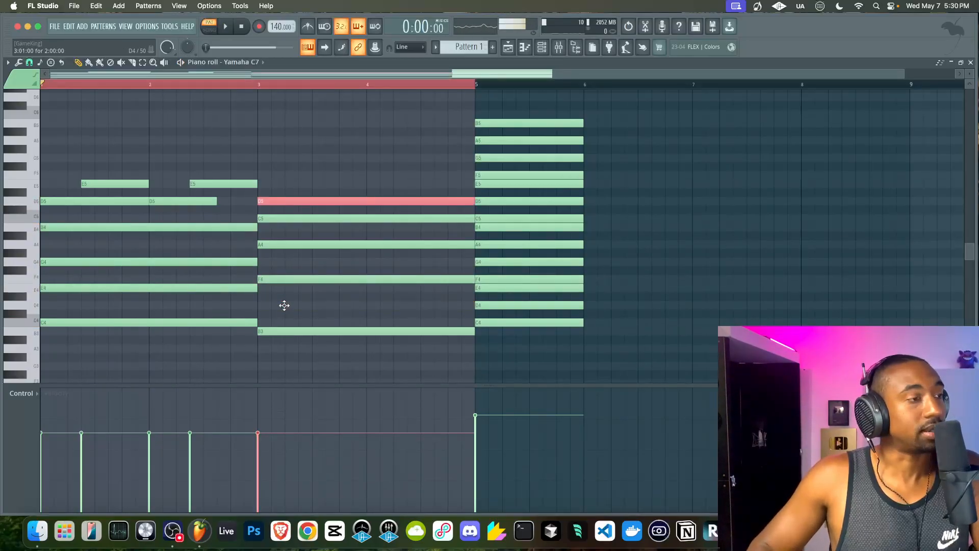
pyautogui.press('space')
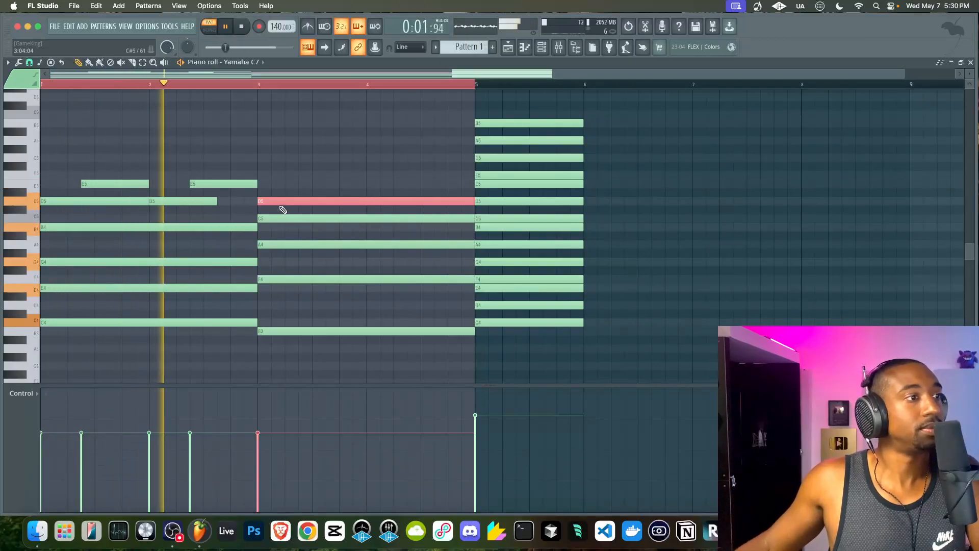
pyautogui.press('space')
# Highlight the D5 and E5 melody notes of bars 1 and 2 with bar 3's C5, then bar 3's D5 alone.
pyautogui.click(222, 184)
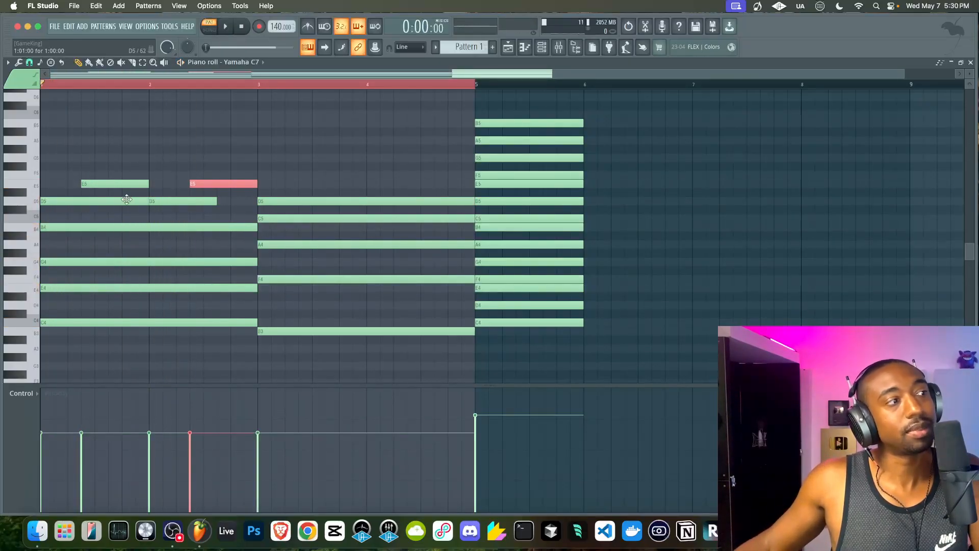
pyautogui.keyDown('shift'); pyautogui.click(127, 201); pyautogui.keyUp('shift')
pyautogui.keyDown('shift'); pyautogui.click(131, 184); pyautogui.keyUp('shift')
pyautogui.keyDown('shift'); pyautogui.click(173, 201); pyautogui.keyUp('shift')
pyautogui.keyDown('shift'); pyautogui.click(280, 218); pyautogui.keyUp('shift')
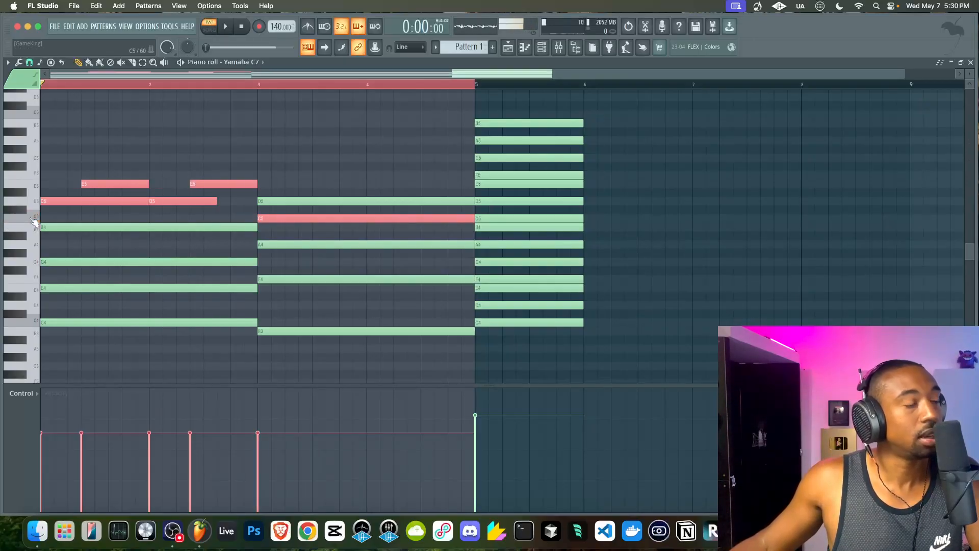
pyautogui.click(275, 201)
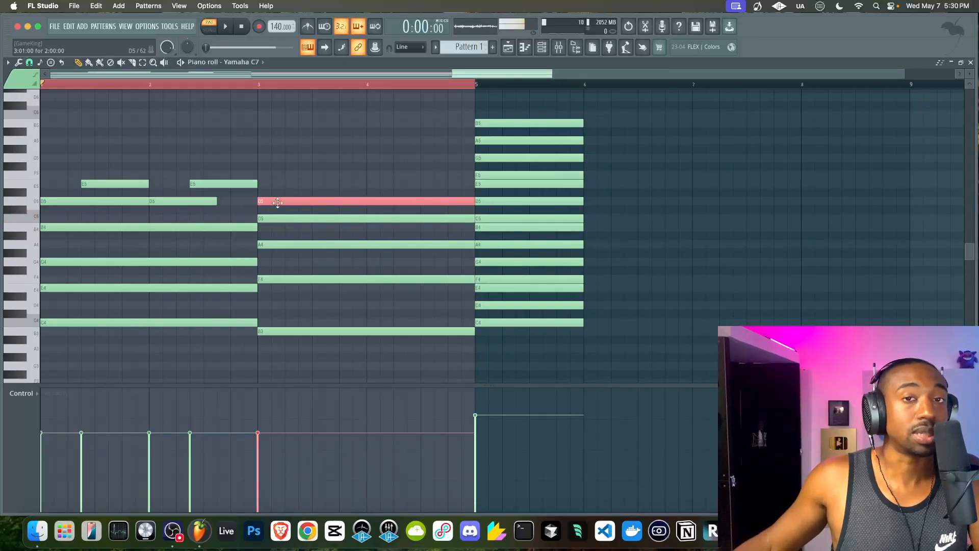
# Highlight the bar 1 and 2 melody notes together with the D5 at bar 3, and play the loop.
pyautogui.moveTo(193, 204); pyautogui.dragTo(126, 171)
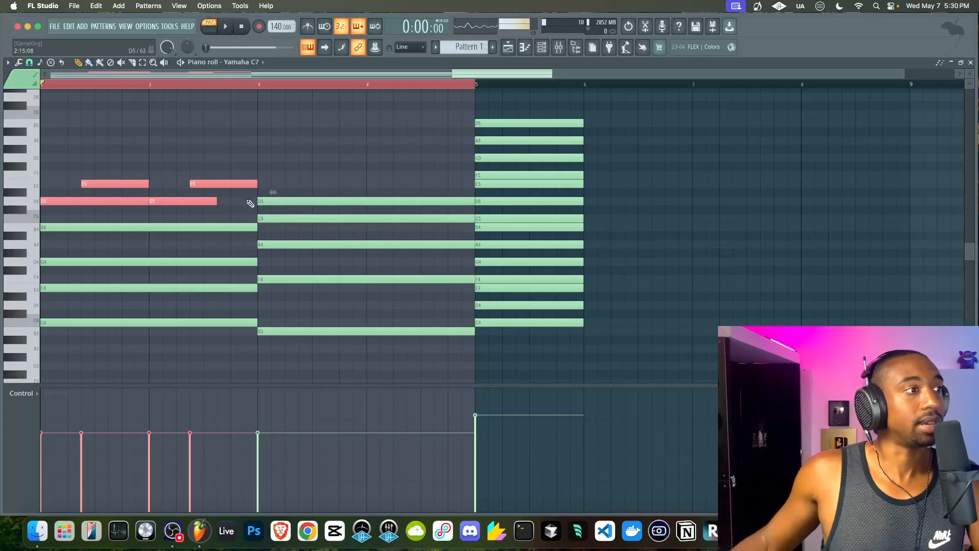
pyautogui.keyDown('ctrl'); pyautogui.click(294, 203); pyautogui.keyUp('ctrl')
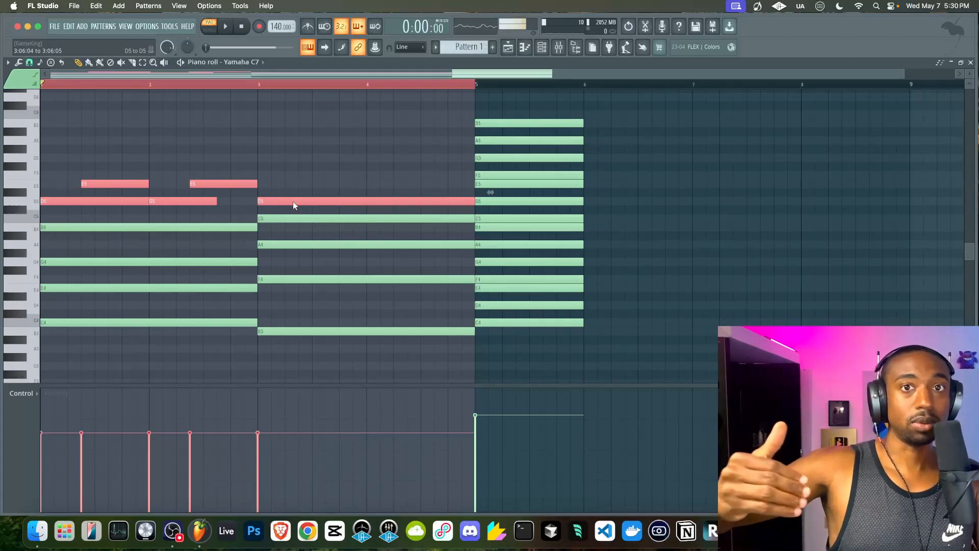
pyautogui.press('space')
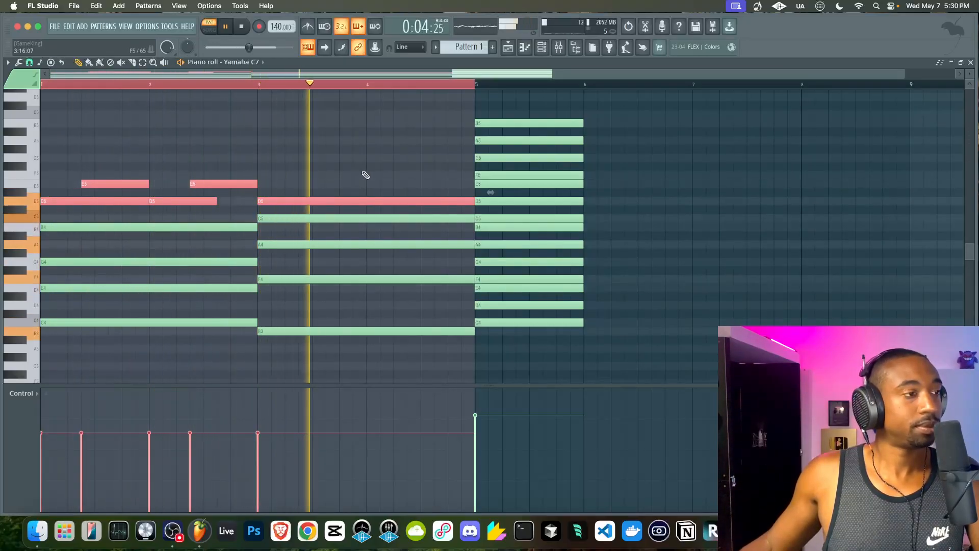
pyautogui.press('space')
pyautogui.press('space')
# Move the bar 3 D5 an octave down to D4, and try the chord without that note.
pyautogui.click(348, 197)
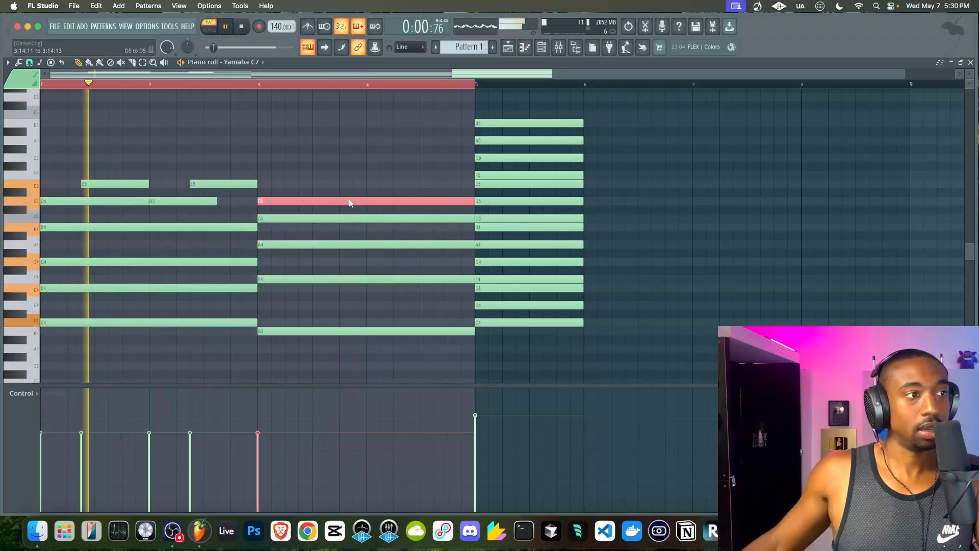
pyautogui.hotkey('ctrl', 'Down')
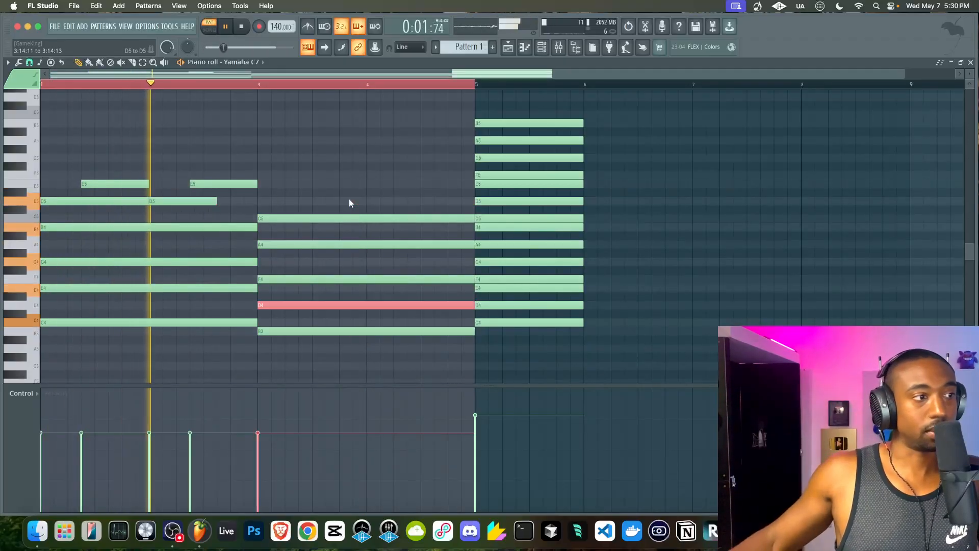
pyautogui.rightClick(302, 307)
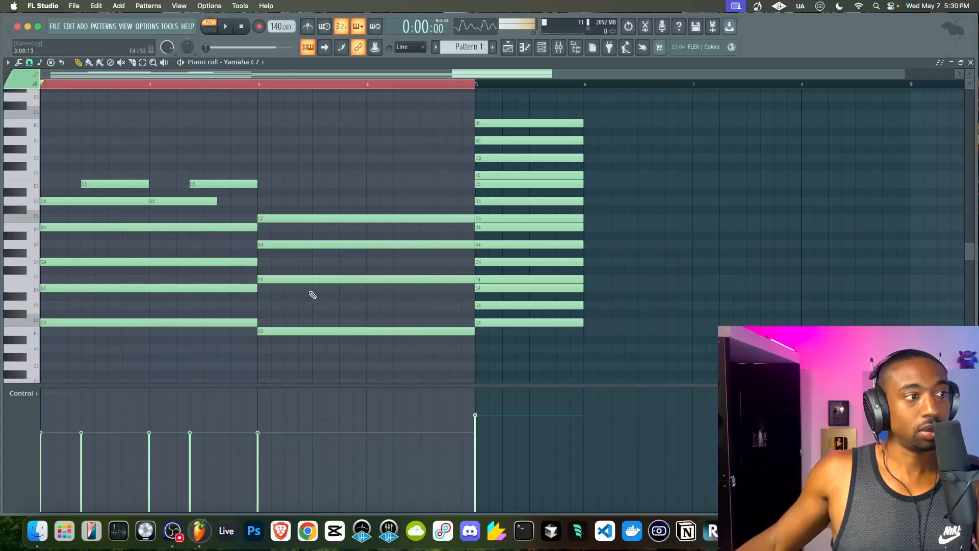
pyautogui.press('space')
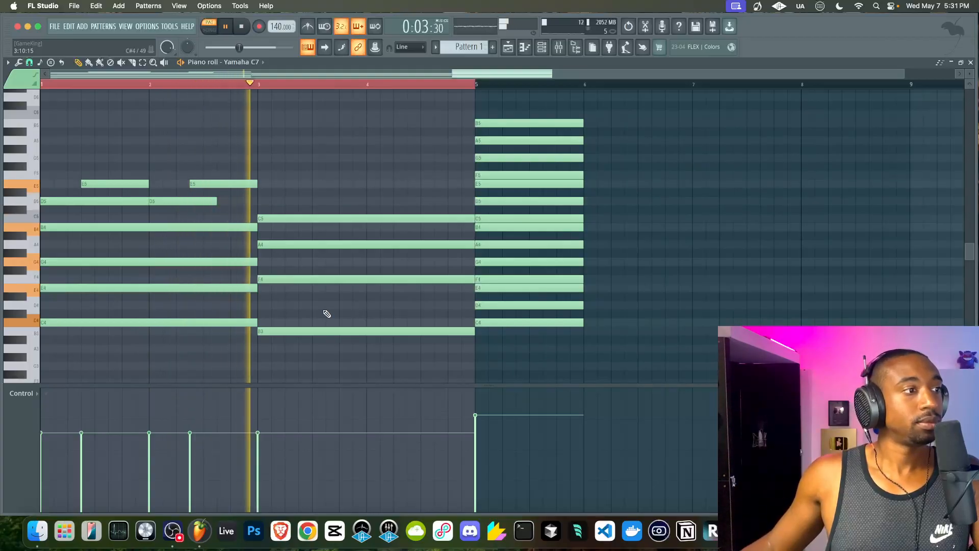
pyautogui.press('space')
pyautogui.press('super+z')
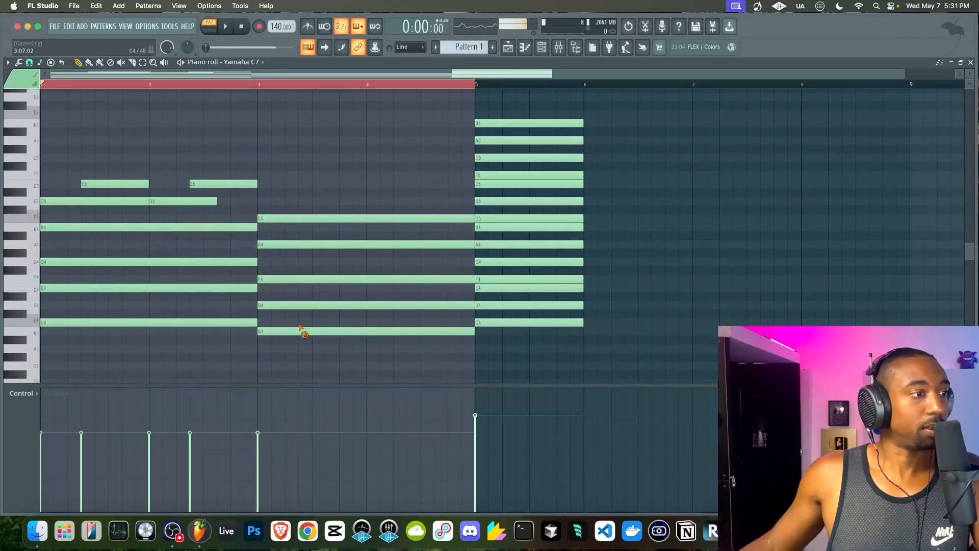
# Delete the B3 from the bar 3 chord, select its D4, F4, A4 and C5, and play the loop.
pyautogui.rightClick(302, 329)
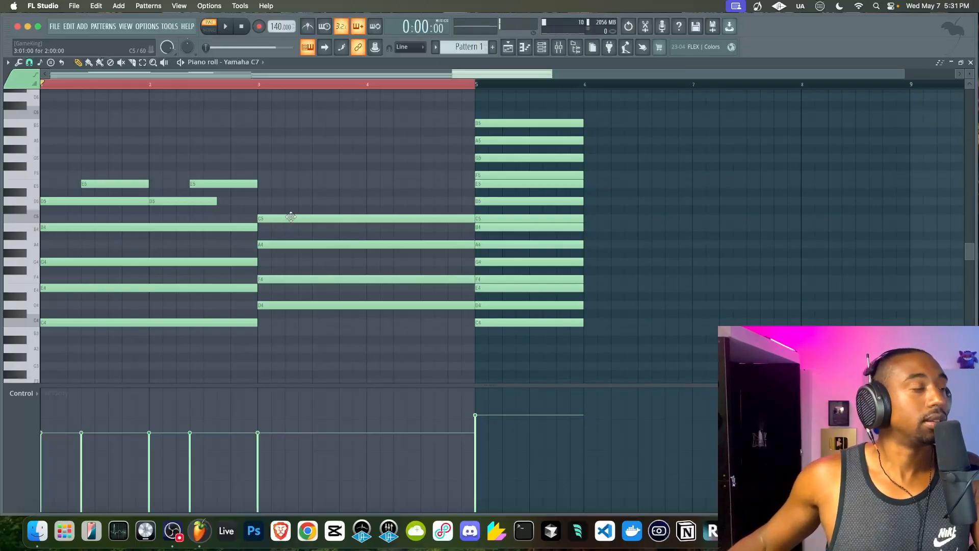
pyautogui.moveTo(289, 216); pyautogui.dragTo(290, 308)
pyautogui.press('space')
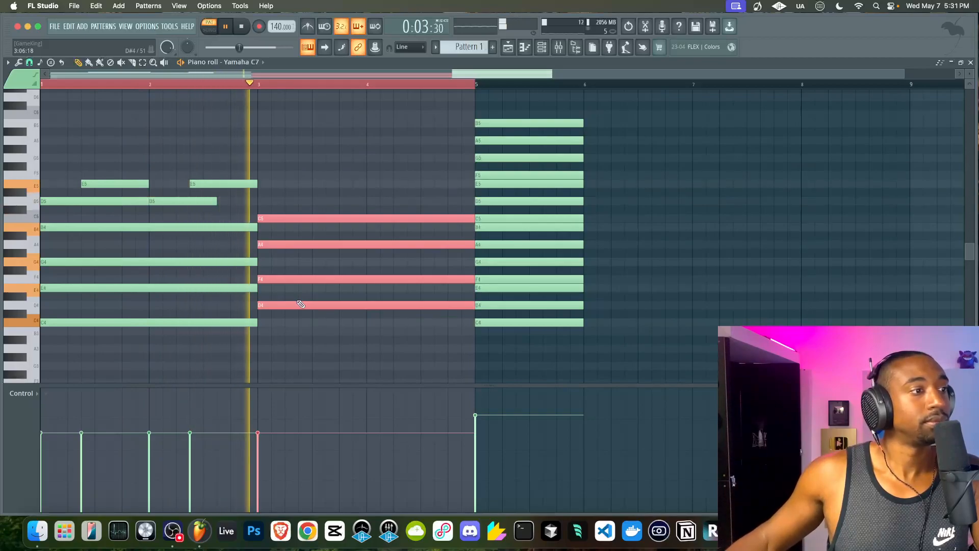
pyautogui.press('space')
pyautogui.rightClick(293, 326)
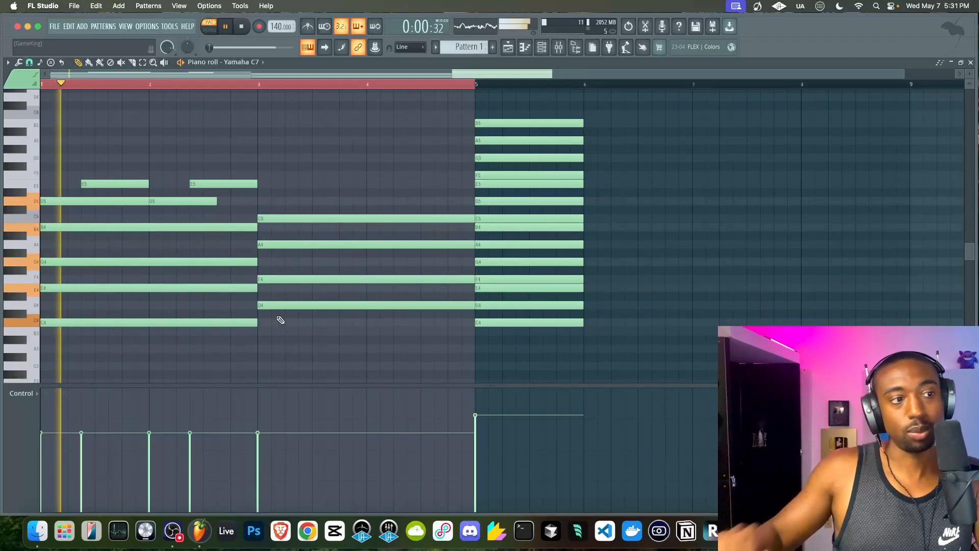
# Extend the scale column at bar 5 downward with one-bar B3 and A3 notes, and play the loop.
pyautogui.click(478, 332)
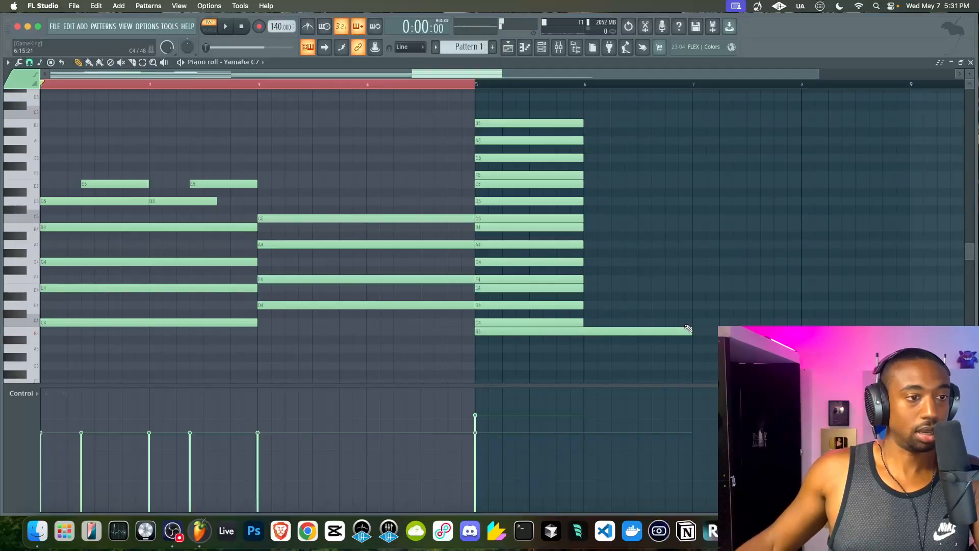
pyautogui.moveTo(691, 331); pyautogui.dragTo(597, 331)
pyautogui.click(484, 348)
pyautogui.press('space')
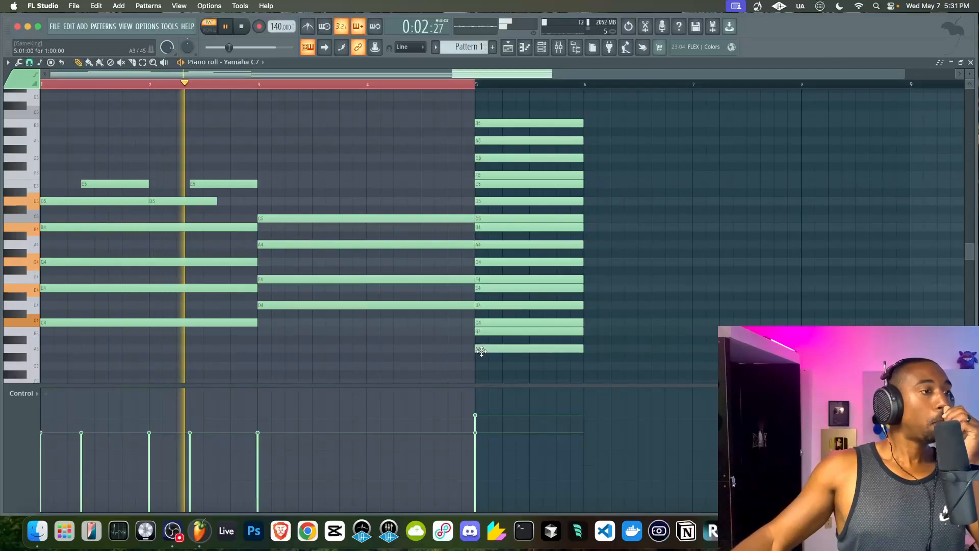
pyautogui.press('space')
# Try an A3 note under the bar 3 chord, held through the end of bar 4, and play the loop.
pyautogui.moveTo(253, 338); pyautogui.dragTo(255, 348)
pyautogui.moveTo(363, 350); pyautogui.dragTo(469, 351)
pyautogui.press('space')
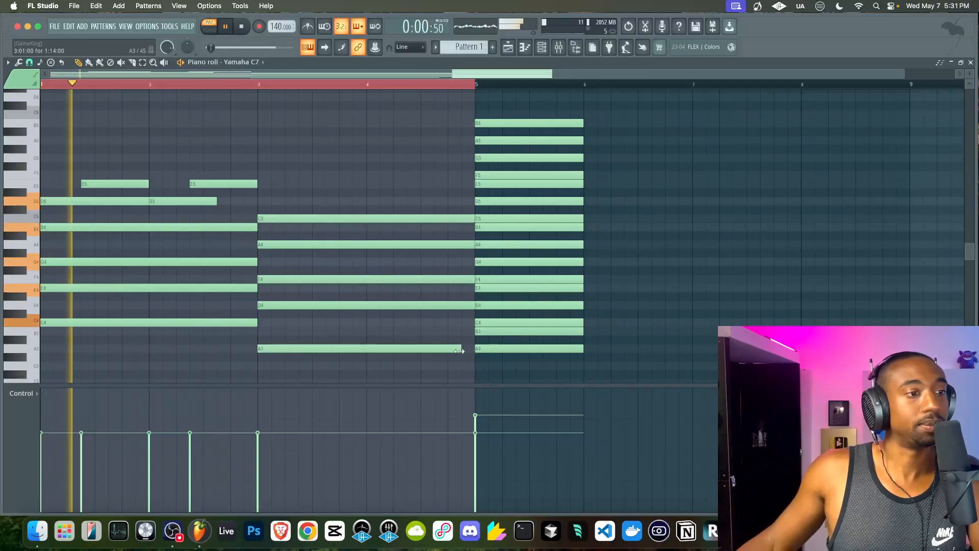
pyautogui.keyDown('super'); pyautogui.click(466, 352); pyautogui.keyUp('super')
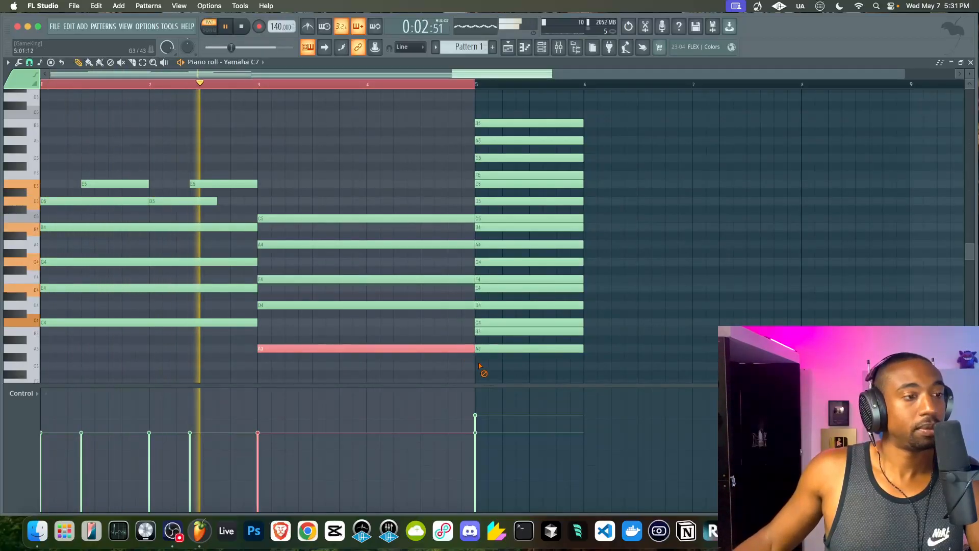
pyautogui.rightClick(480, 367)
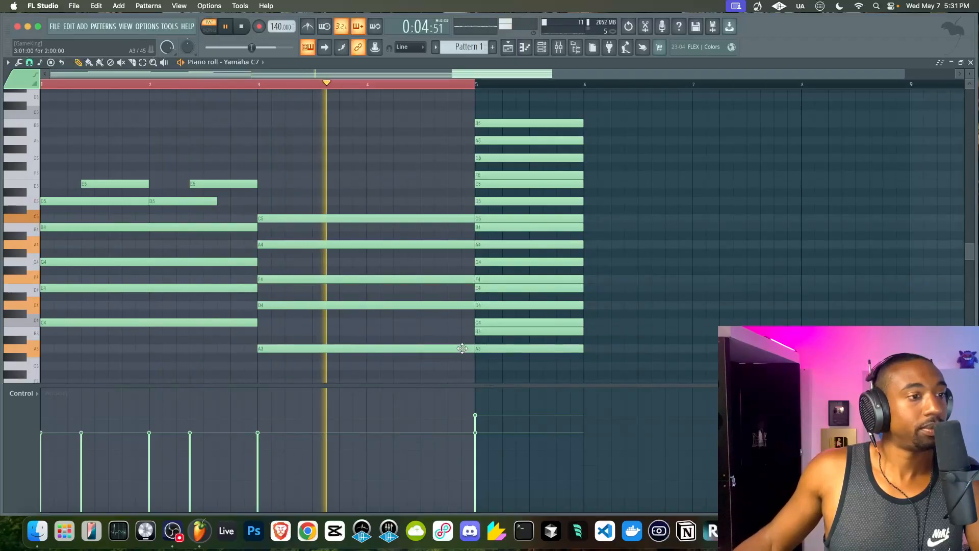
pyautogui.keyDown('super'); pyautogui.click(465, 349); pyautogui.keyUp('super')
pyautogui.press('space')
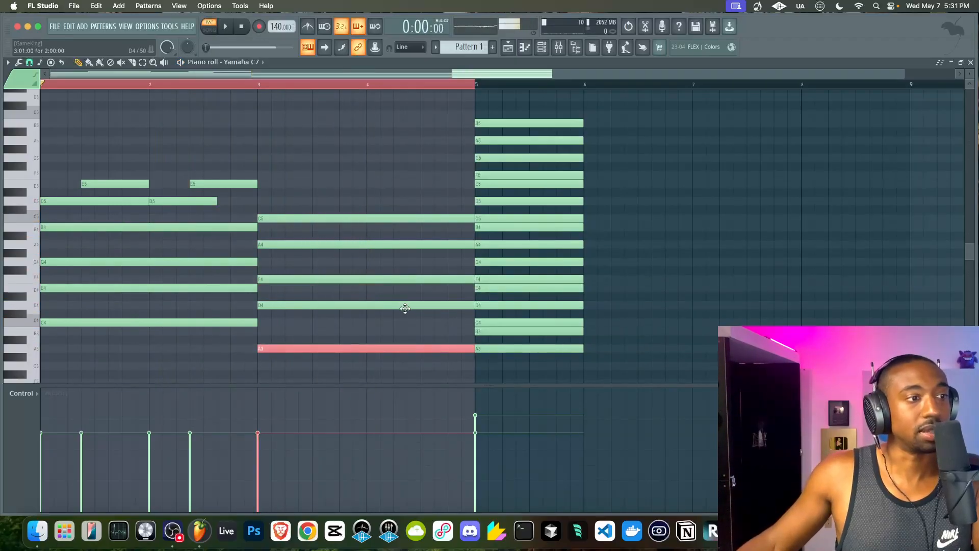
# Replace the A3 under the bar 3 chord with a D3 bass note, and add a C3 bass note under bars 1 and 2.
pyautogui.rightClick(433, 348)
pyautogui.scroll(-5, 435, 354)
pyautogui.moveTo(258, 324); pyautogui.dragTo(259, 277)
pyautogui.press('space')
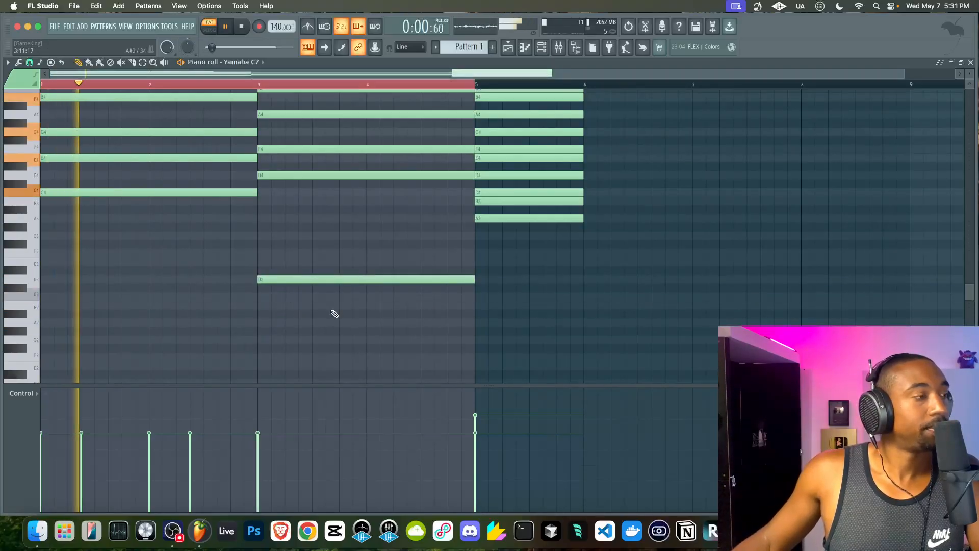
pyautogui.click(55, 295)
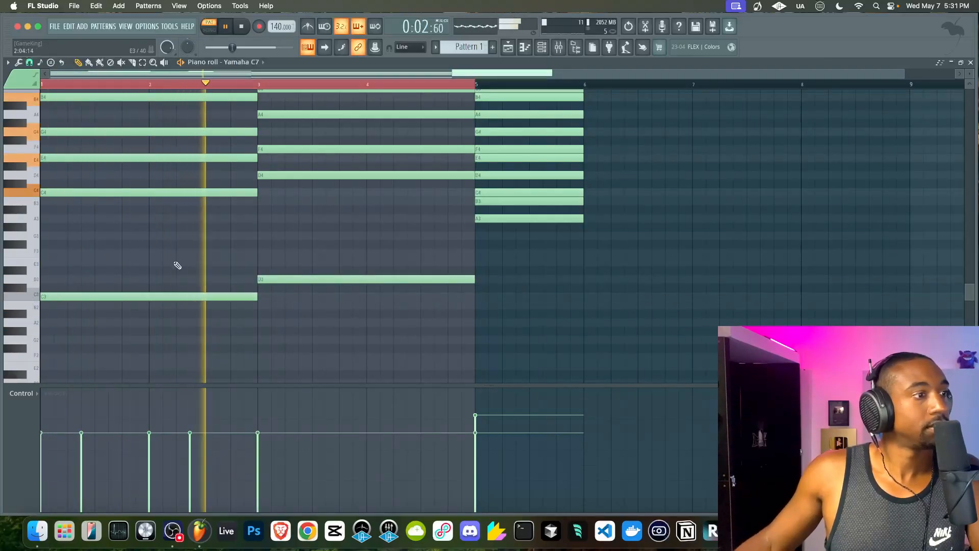
pyautogui.scroll(3, 201, 263)
pyautogui.scroll(-3, 255, 285)
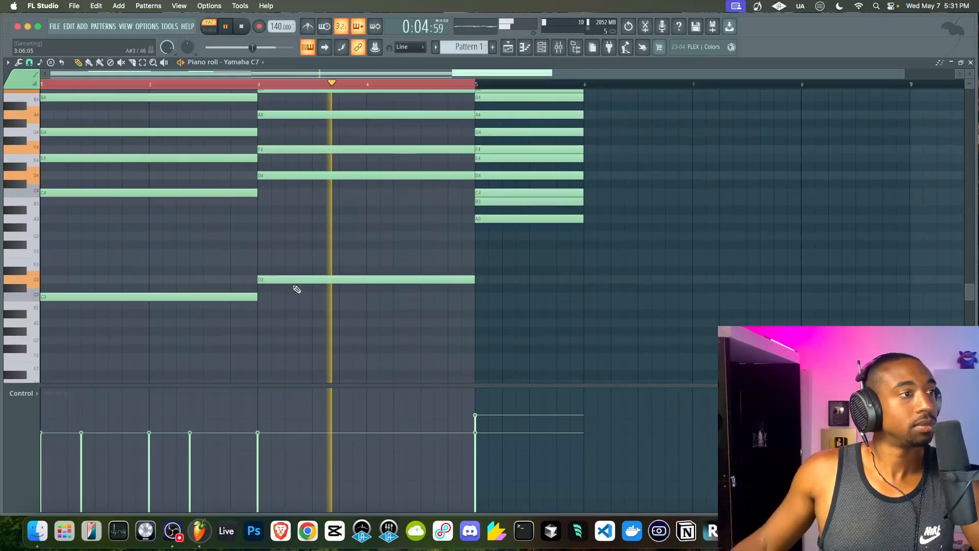
# Listen through the whole loop with the C3 and D3 bass notes in place, and stop playback.
pyautogui.rightClick(250, 297)
pyautogui.press('super+z')
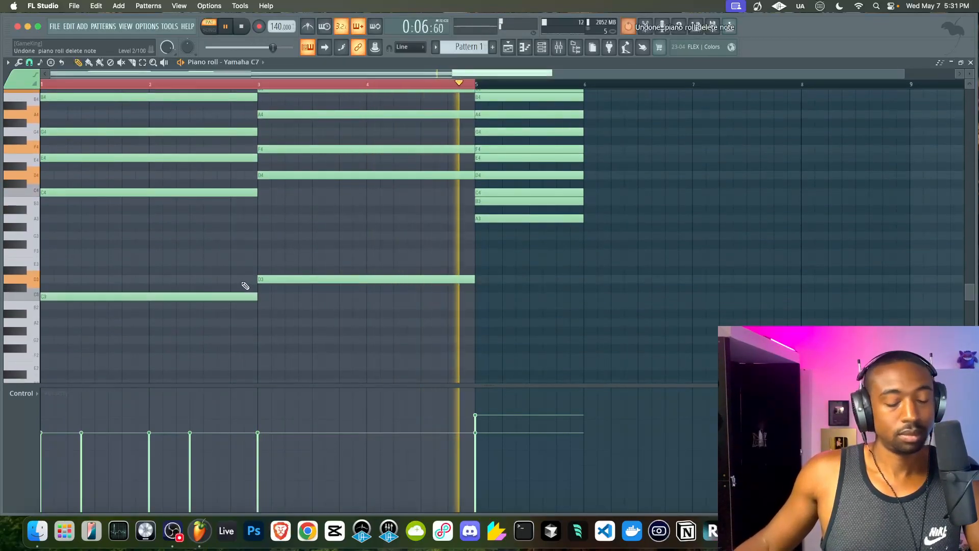
pyautogui.scroll(5, 261, 253)
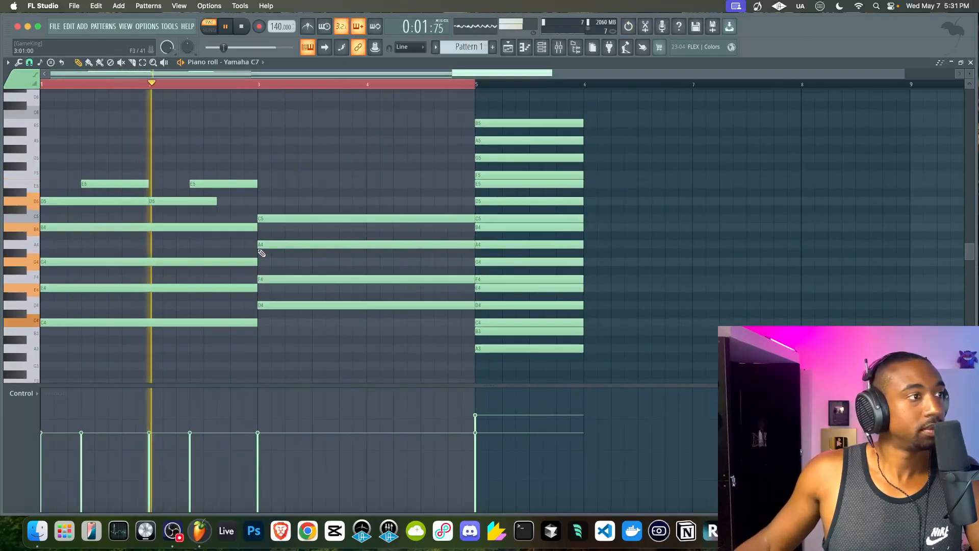
pyautogui.scroll(-1, 277, 240)
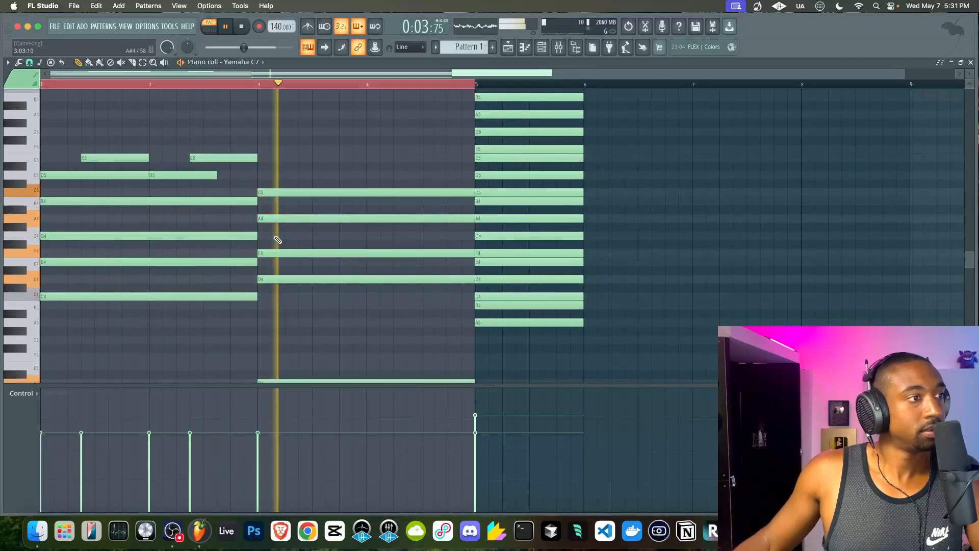
pyautogui.press('space')
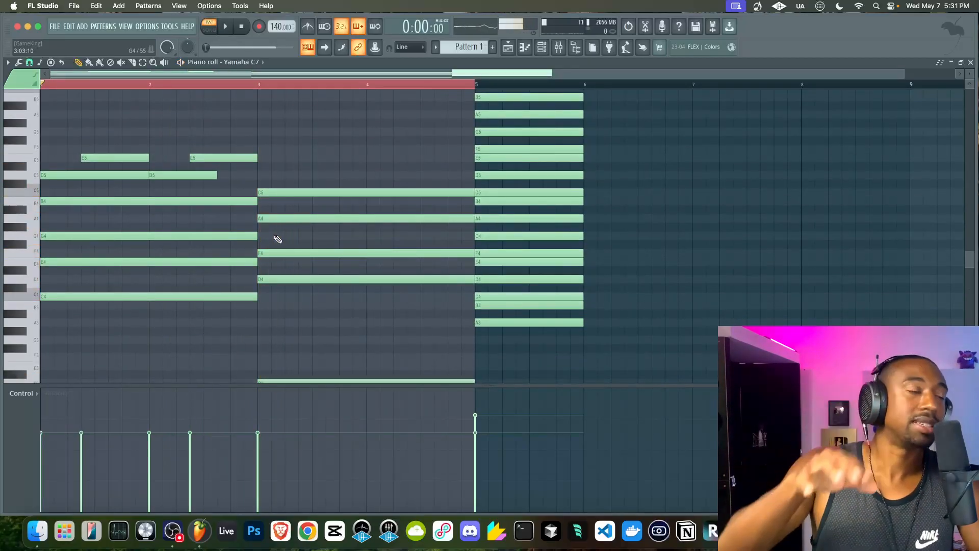
# Delete all melody, chord and bass notes in bars 1 to 4, and save the project.
pyautogui.moveTo(438, 138); pyautogui.dragTo(59, 431)
pyautogui.press('Delete')
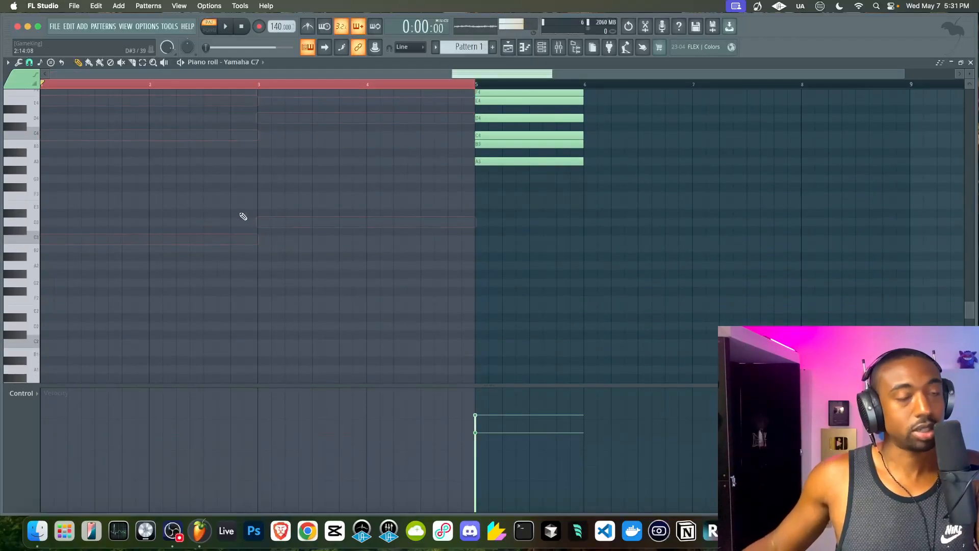
pyautogui.scroll(-1, 237, 217)
pyautogui.scroll(5, 237, 217)
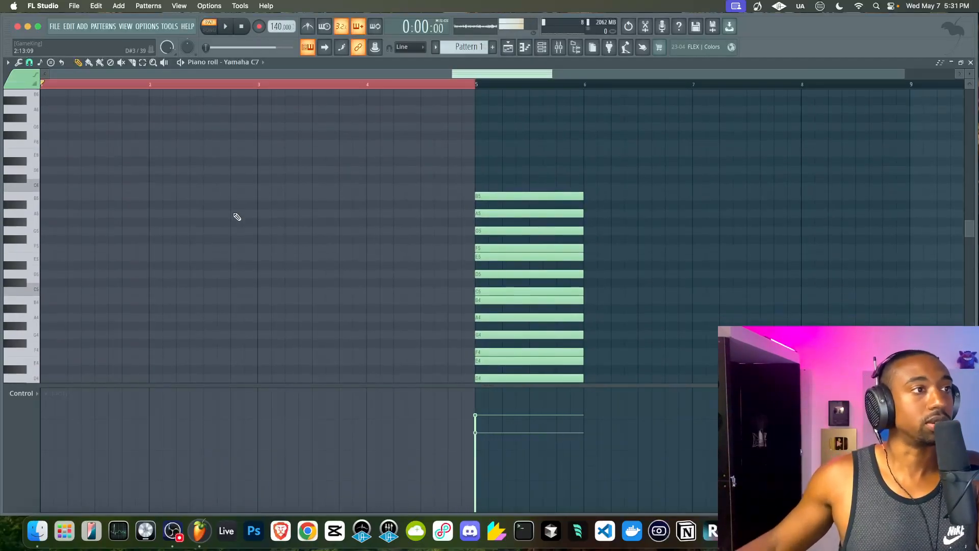
pyautogui.scroll(-1, 237, 217)
pyautogui.scroll(-1, 459, 275)
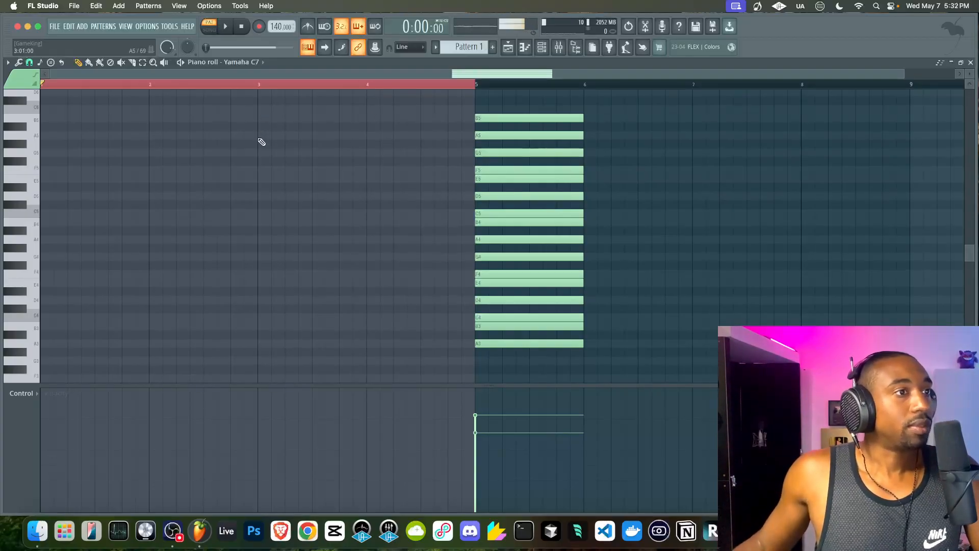
pyautogui.press('super+s')
pyautogui.click(606, 178)
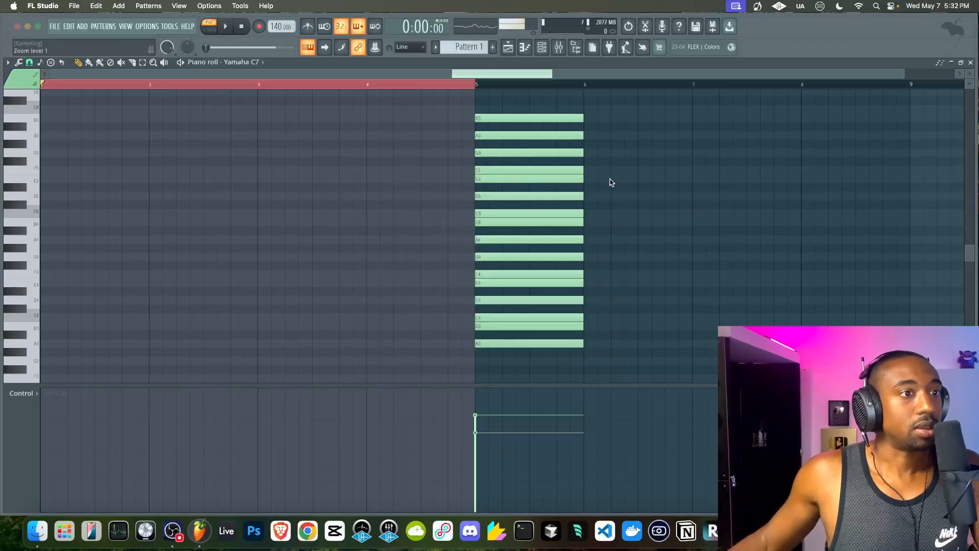
# Move the scale column at bar 5 up an octave, and delete its A4 and B4 notes.
pyautogui.scroll(1, 226, 210)
pyautogui.scroll(2, 212, 221)
pyautogui.scroll(-4, 210, 224)
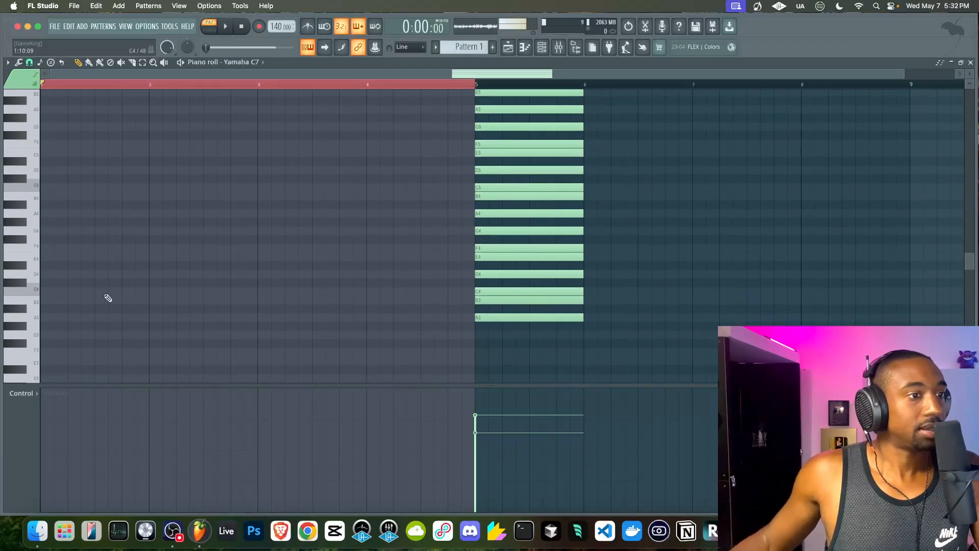
pyautogui.scroll(3, 87, 284)
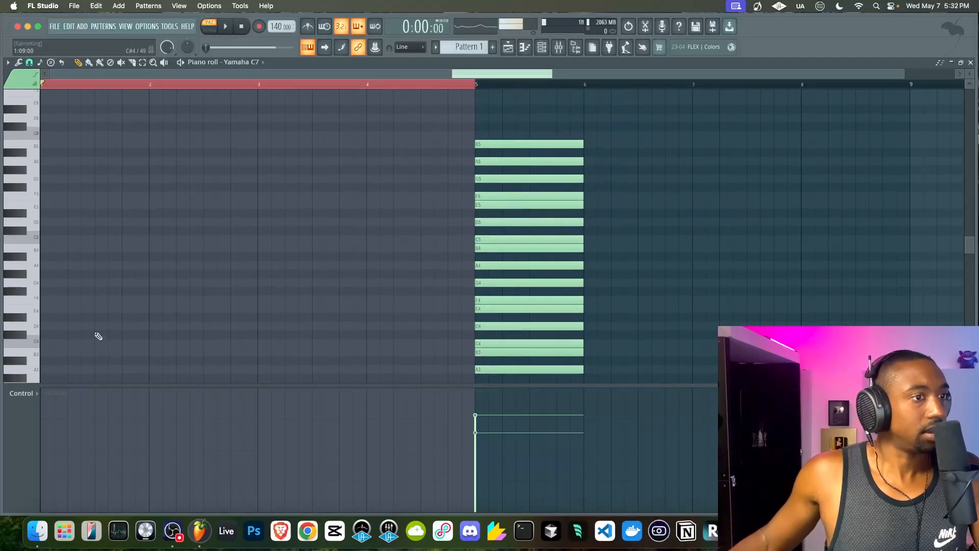
pyautogui.scroll(3, 98, 336)
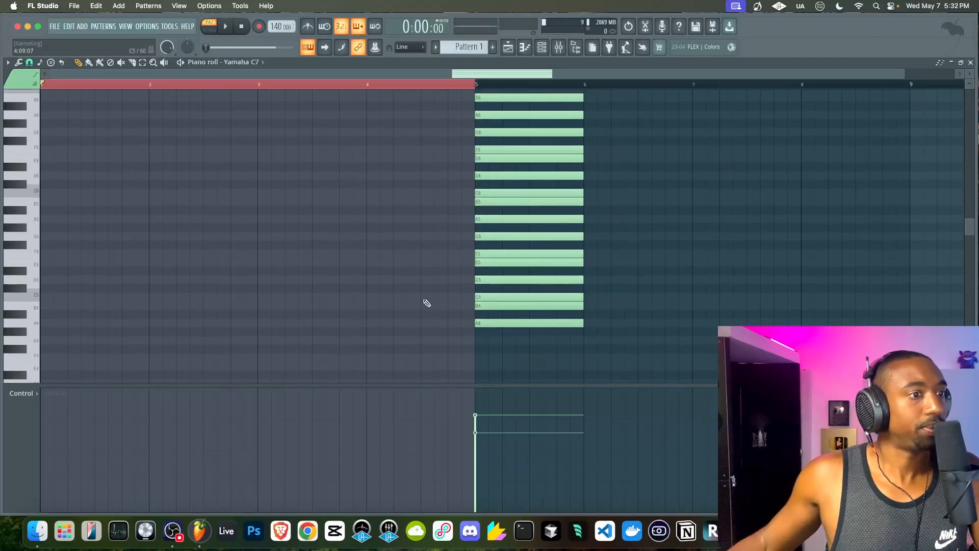
pyautogui.rightClick(494, 322)
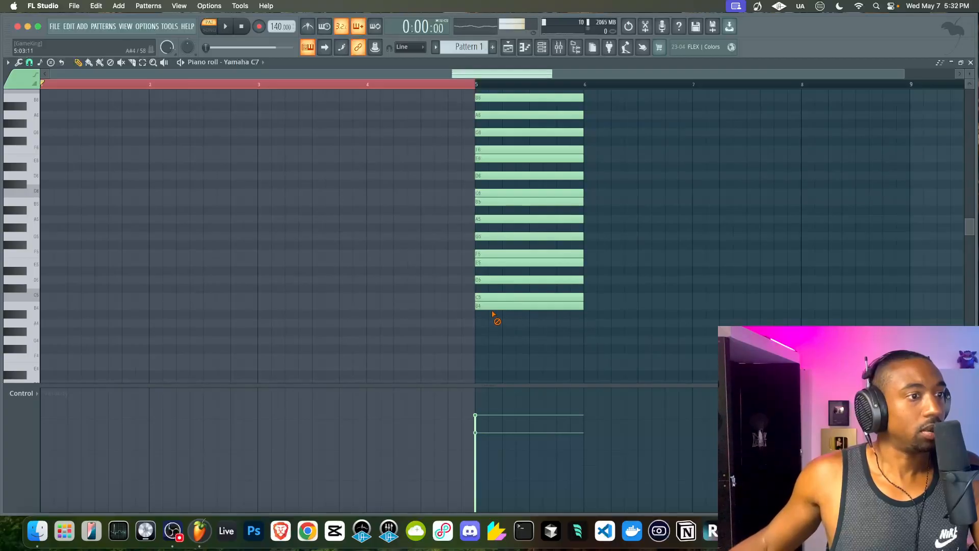
pyautogui.rightClick(492, 306)
# Add a one-bar C5 note at bar 1 and another one-bar C5 at bar 3.
pyautogui.moveTo(55, 295); pyautogui.dragTo(42, 296)
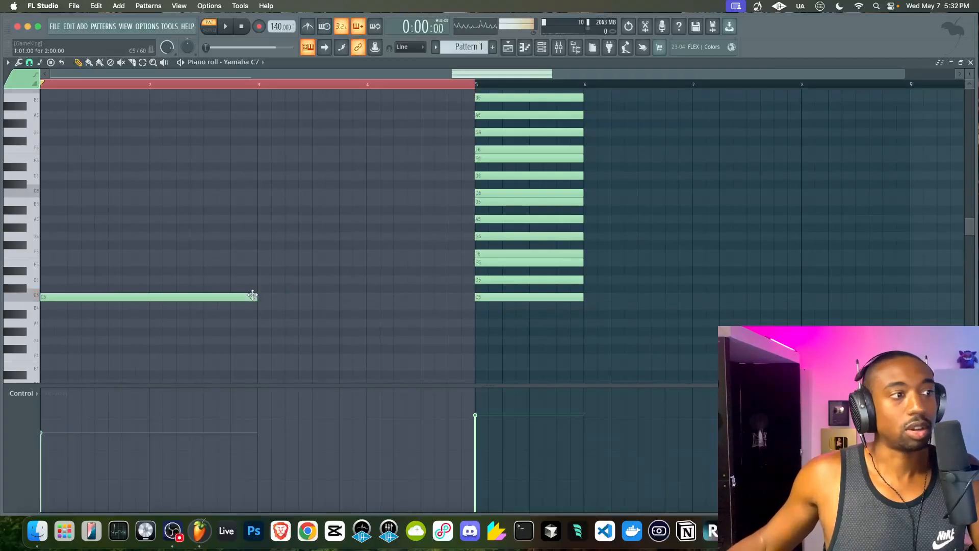
pyautogui.moveTo(258, 296); pyautogui.dragTo(140, 293)
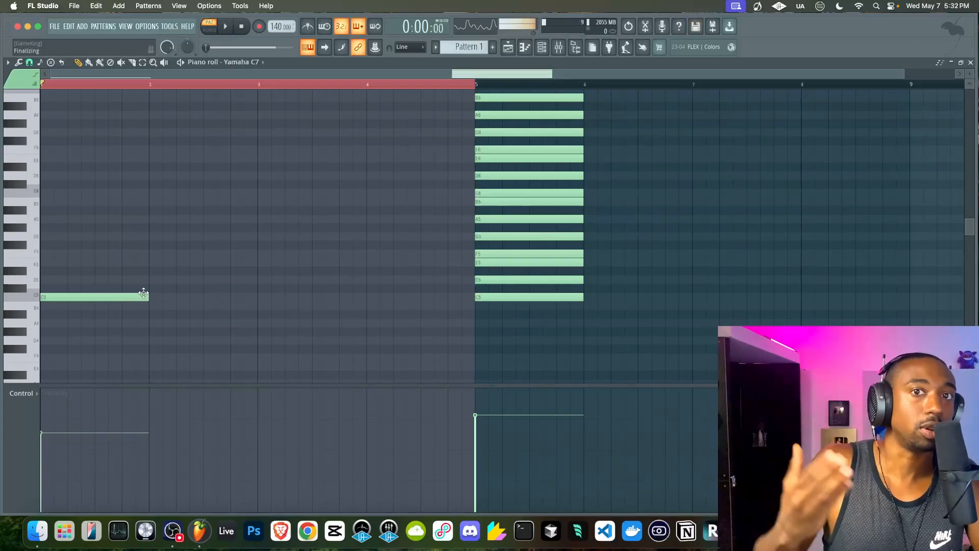
pyautogui.click(257, 297)
pyautogui.scroll(3, 279, 295)
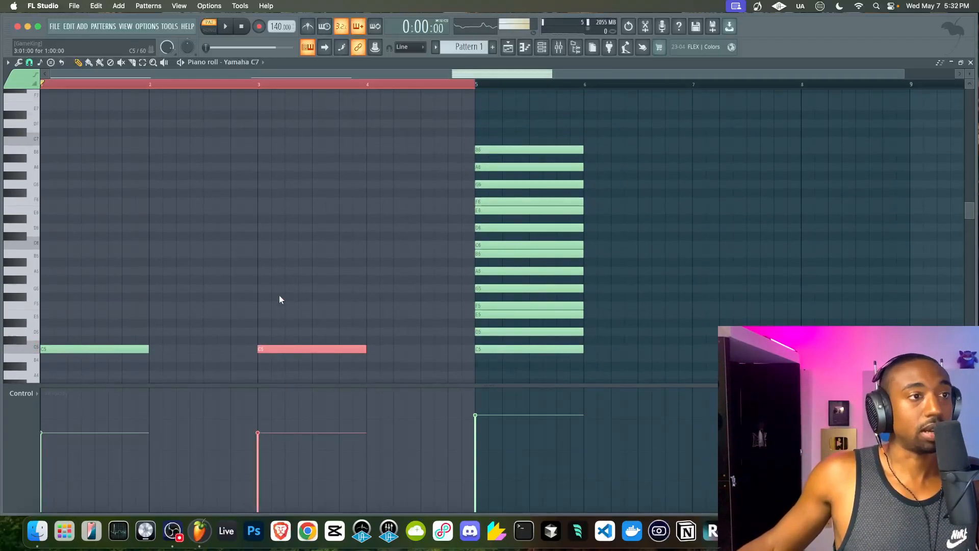
pyautogui.scroll(-2, 275, 313)
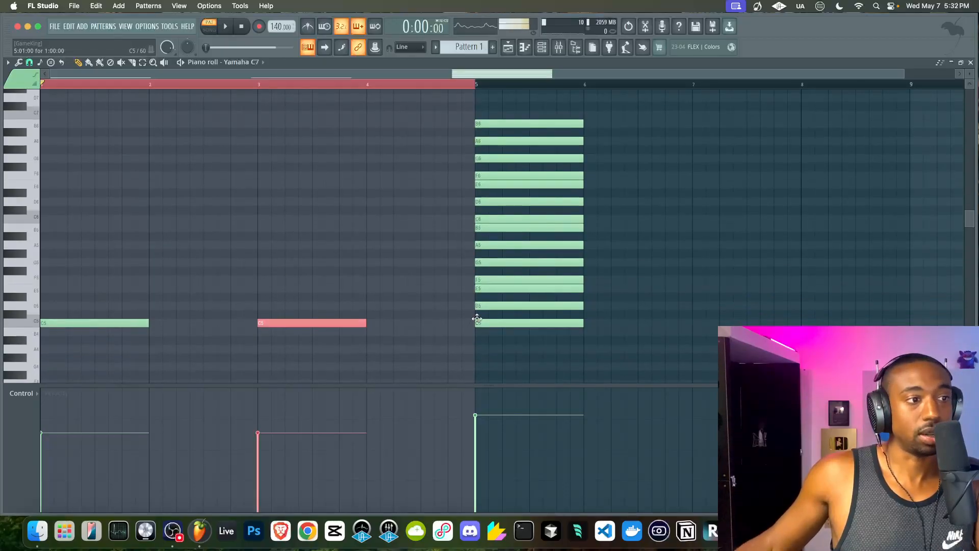
# Highlight C5, E5 and G5 in the bar 5 scale, and stack E5 and G5 above bar 3's C5.
pyautogui.click(498, 322)
pyautogui.keyDown('shift'); pyautogui.click(479, 287); pyautogui.keyUp('shift')
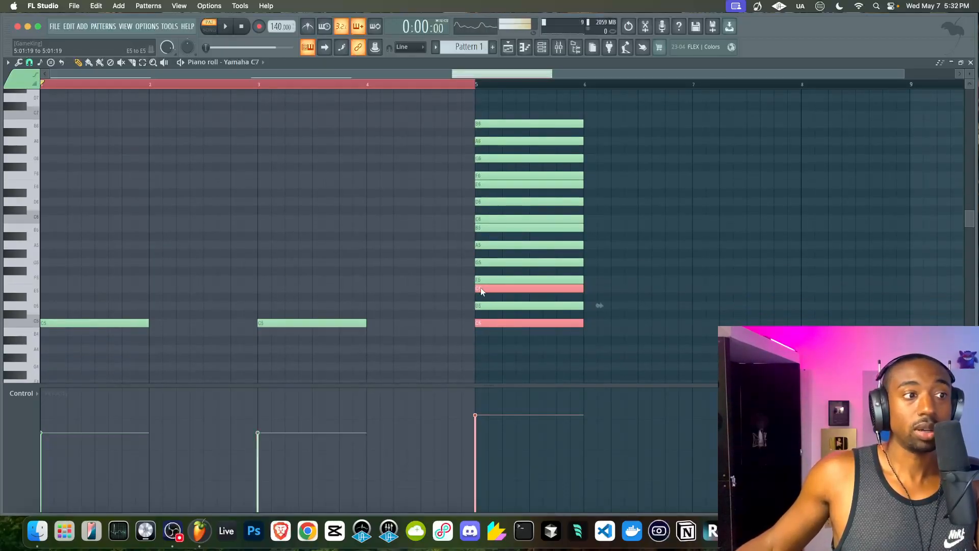
pyautogui.keyDown('shift'); pyautogui.click(483, 262); pyautogui.keyUp('shift')
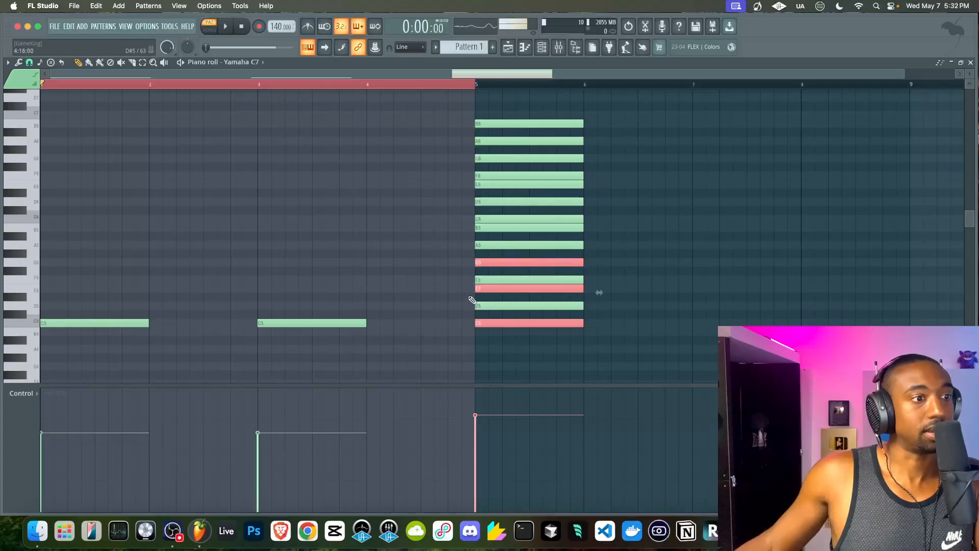
pyautogui.moveTo(260, 297); pyautogui.dragTo(262, 280)
pyautogui.click(260, 262)
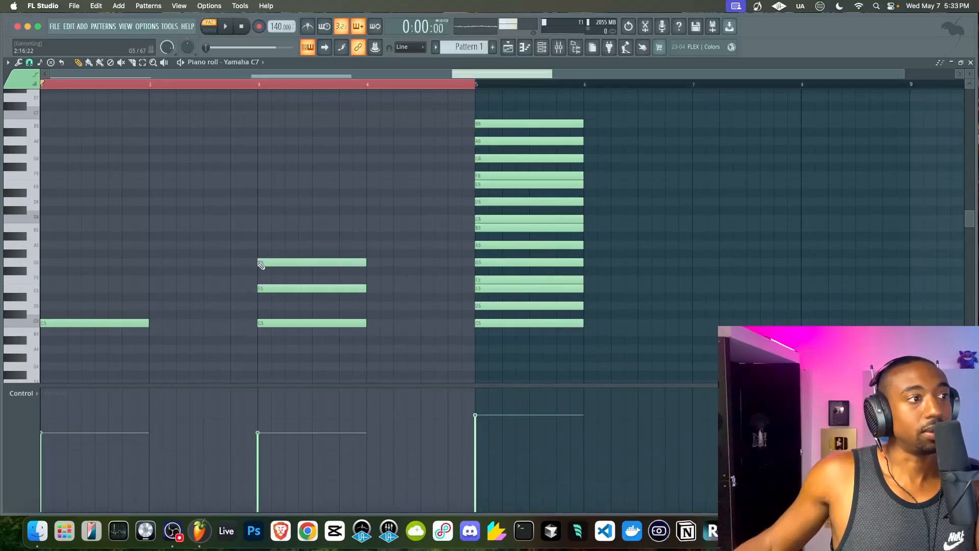
# Add B5 and D6 on top of the bar 3 chord, and highlight the full chord.
pyautogui.click(259, 227)
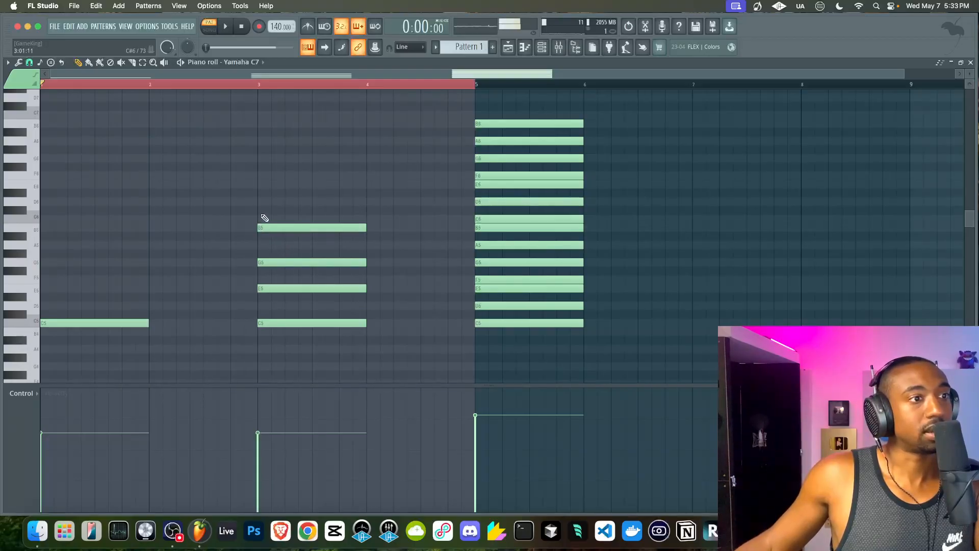
pyautogui.click(259, 202)
pyautogui.moveTo(261, 189)
pyautogui.mouseDown()
pyautogui.moveTo(279, 332)
pyautogui.moveTo(275, 312)
pyautogui.mouseUp()
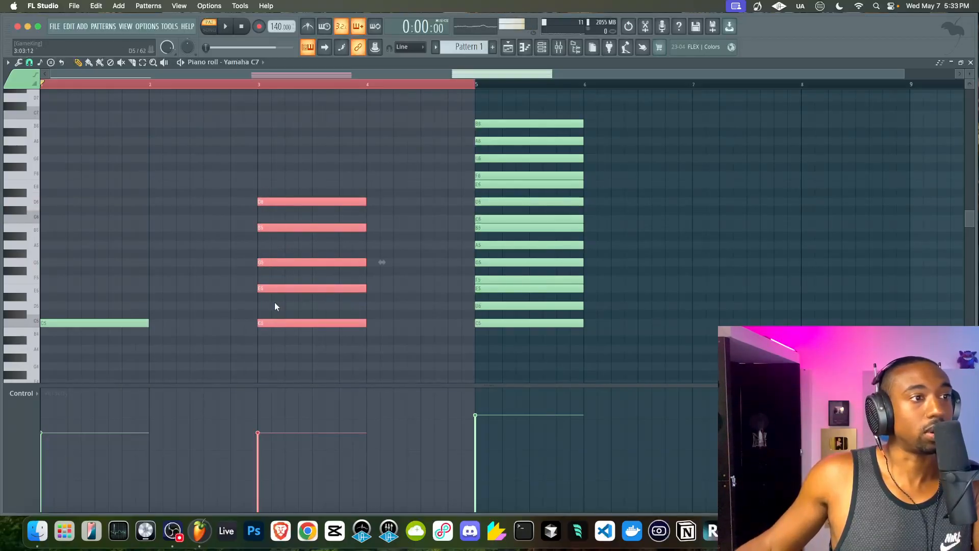
pyautogui.moveTo(332, 163); pyautogui.dragTo(355, 335)
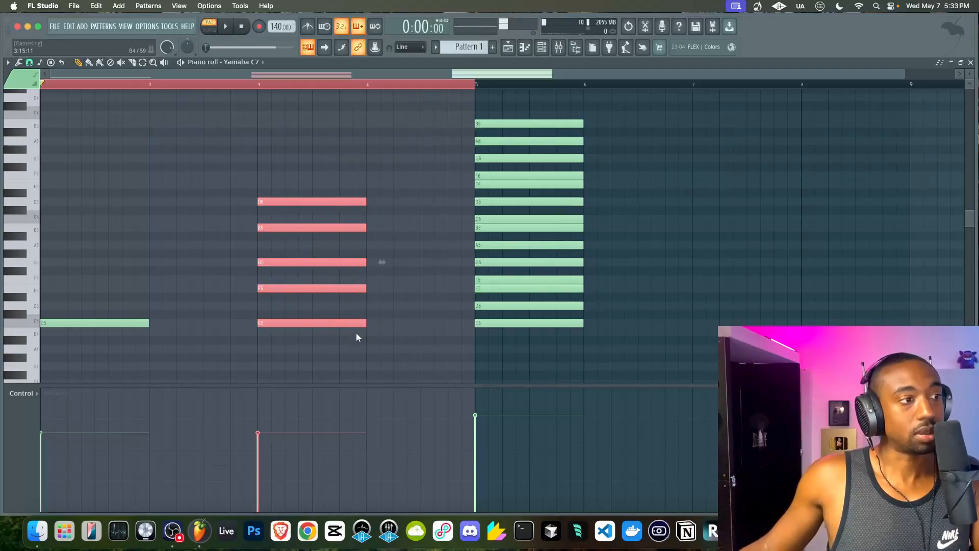
pyautogui.click(170, 321)
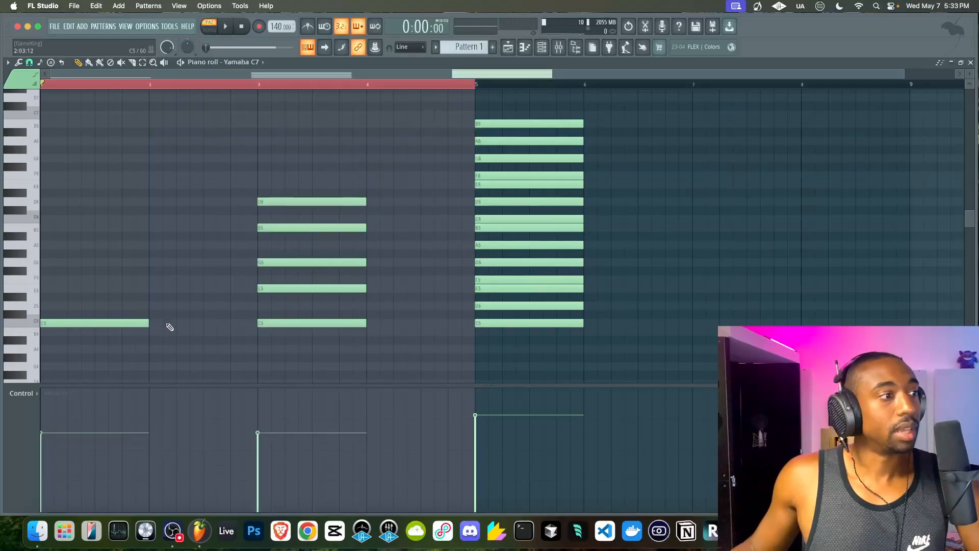
# Try an E6 on top of the bar 3 chord, compare it with the chord's E5, and remove the E6.
pyautogui.click(283, 183)
pyautogui.moveTo(289, 182); pyautogui.dragTo(276, 182)
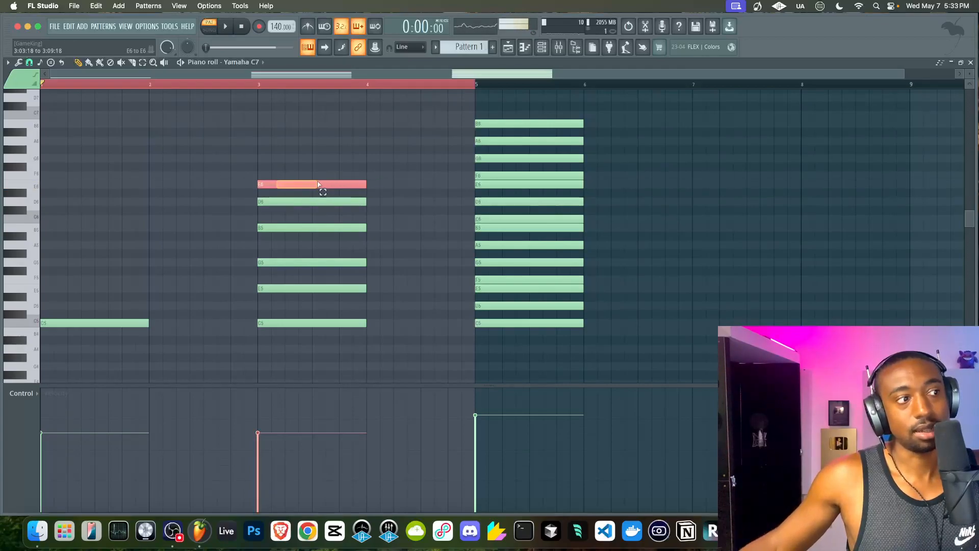
pyautogui.click(298, 290)
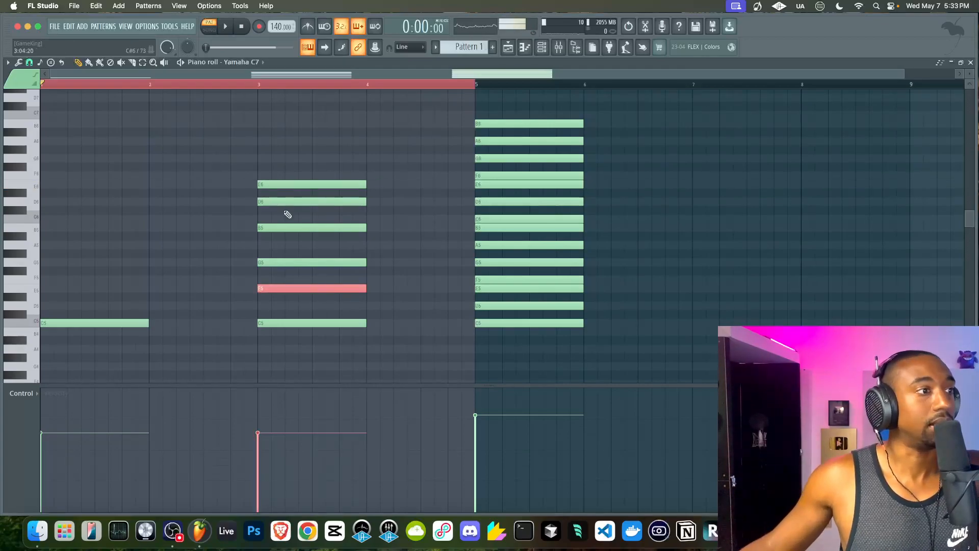
pyautogui.click(305, 183)
pyautogui.rightClick(304, 183)
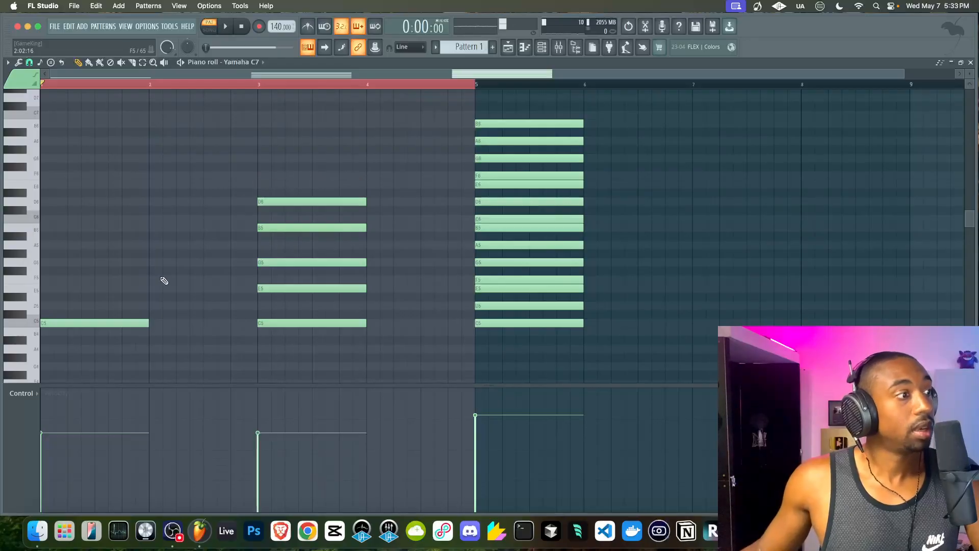
# Move the five-note bar 3 chord to bar 4, and play the pattern briefly with the metronome on.
pyautogui.moveTo(277, 164); pyautogui.dragTo(307, 189)
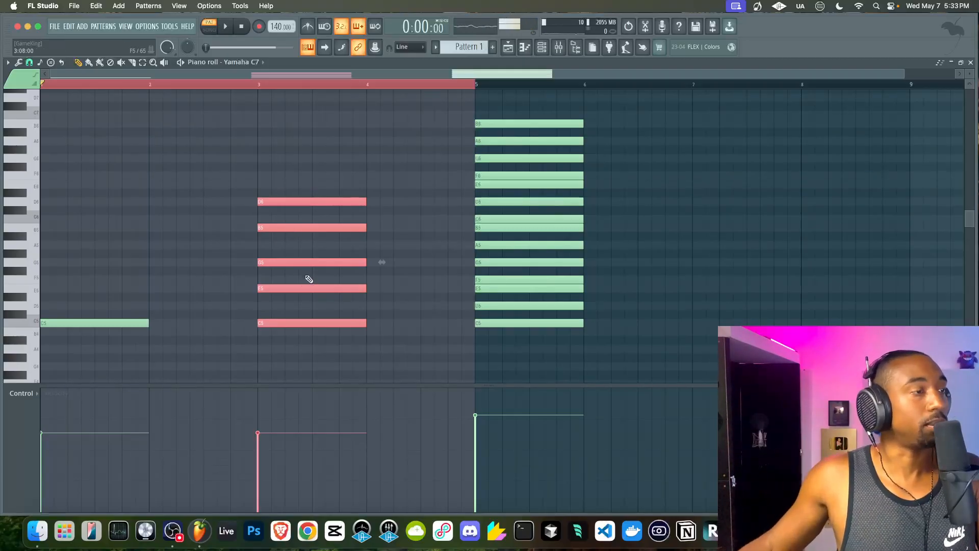
pyautogui.moveTo(302, 322); pyautogui.dragTo(404, 322)
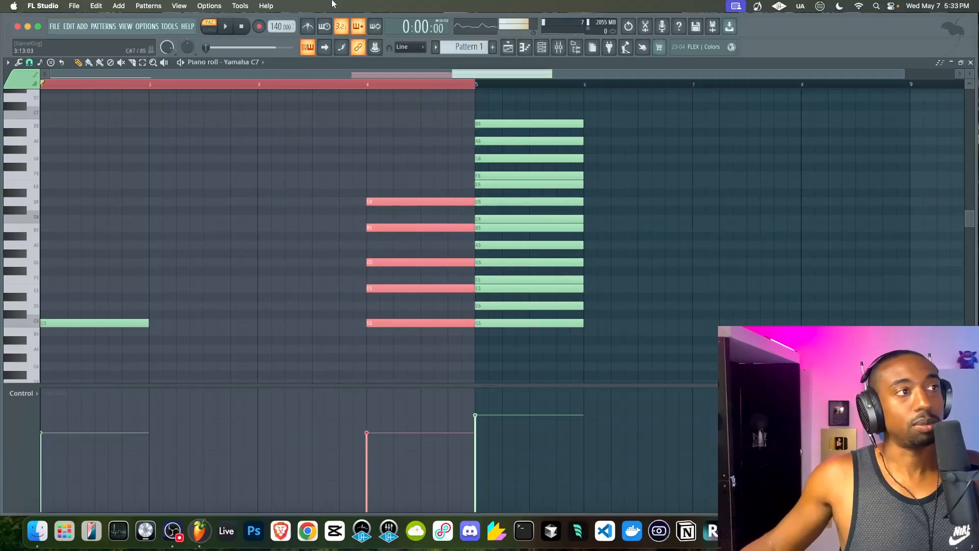
pyautogui.click(308, 31)
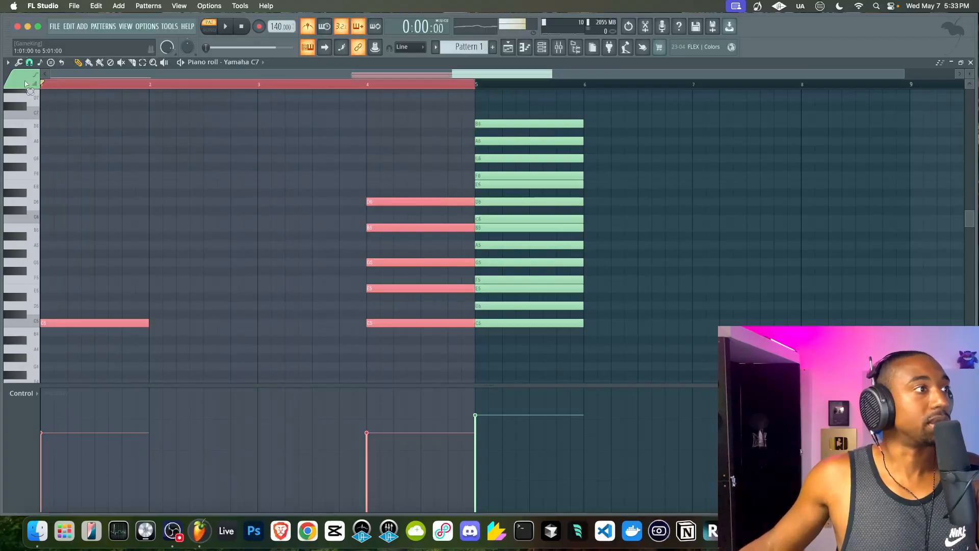
pyautogui.click(145, 217)
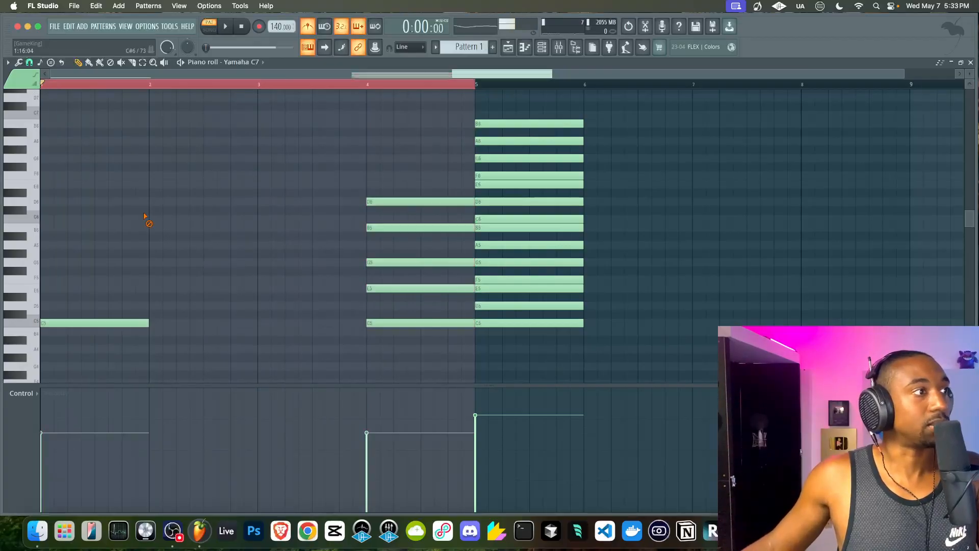
pyautogui.press('space')
pyautogui.press('space')
# Stagger E5, G5 and B5 over bar 1's C5, starting on beats 2, 3 and 4 and all ending at bar 2.
pyautogui.moveTo(150, 322)
pyautogui.mouseDown()
pyautogui.moveTo(81, 323)
pyautogui.moveTo(139, 320)
pyautogui.mouseUp()
pyautogui.click(128, 321)
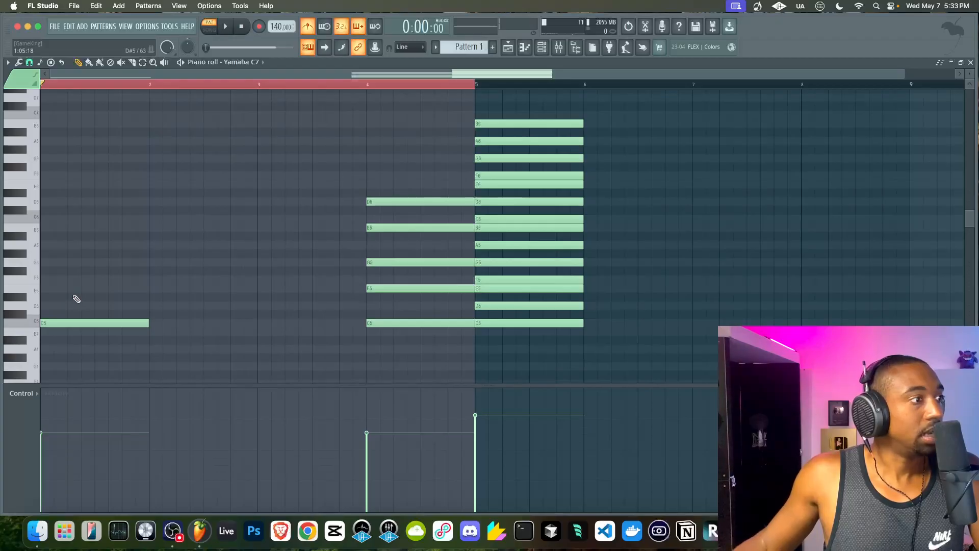
pyautogui.click(71, 289)
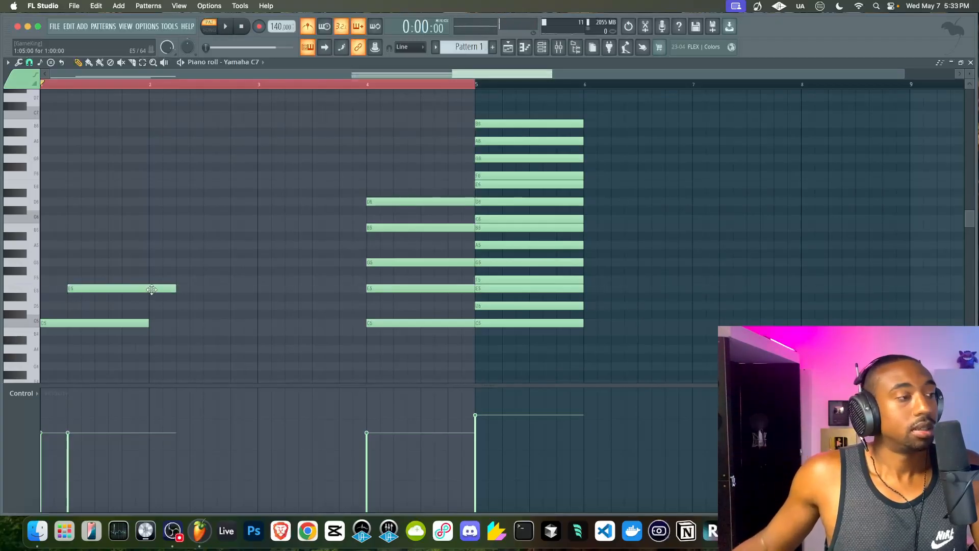
pyautogui.moveTo(177, 288); pyautogui.dragTo(154, 288)
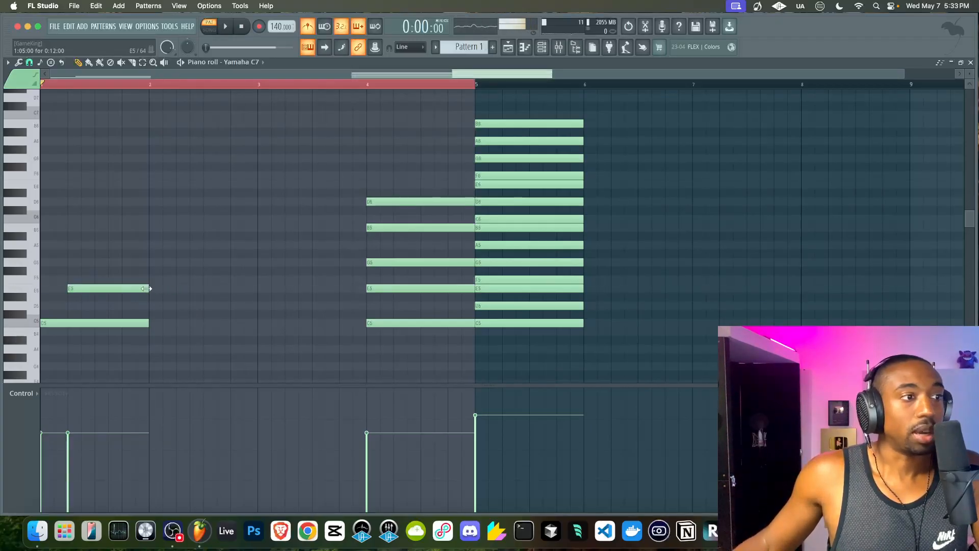
pyautogui.click(97, 262)
pyautogui.moveTo(176, 261); pyautogui.dragTo(149, 262)
pyautogui.click(124, 229)
pyautogui.moveTo(176, 228); pyautogui.dragTo(149, 228)
# Add a one-bar D6 at bar 2 and an E6 over the bar's second half, and play the staggered notes.
pyautogui.click(162, 201)
pyautogui.press('space')
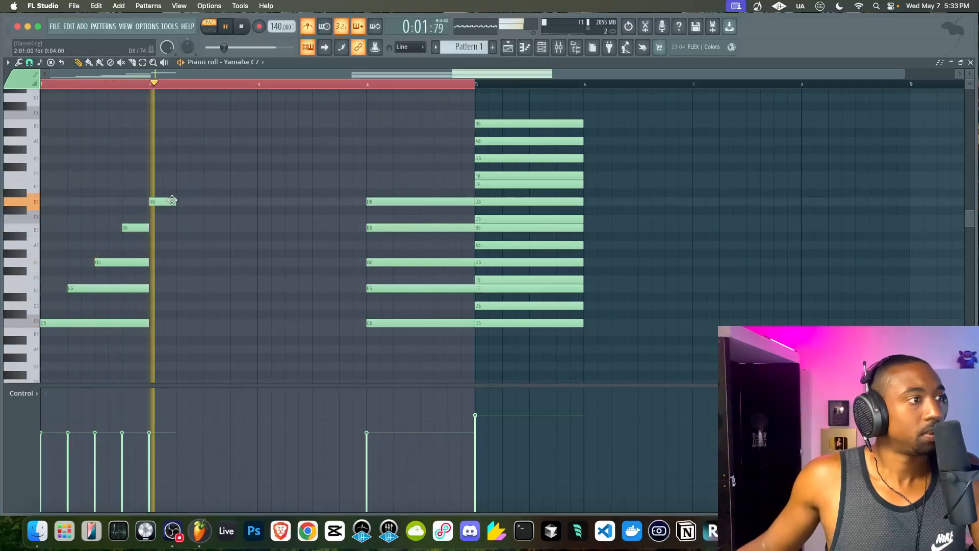
pyautogui.moveTo(177, 202); pyautogui.dragTo(258, 201)
pyautogui.press('space')
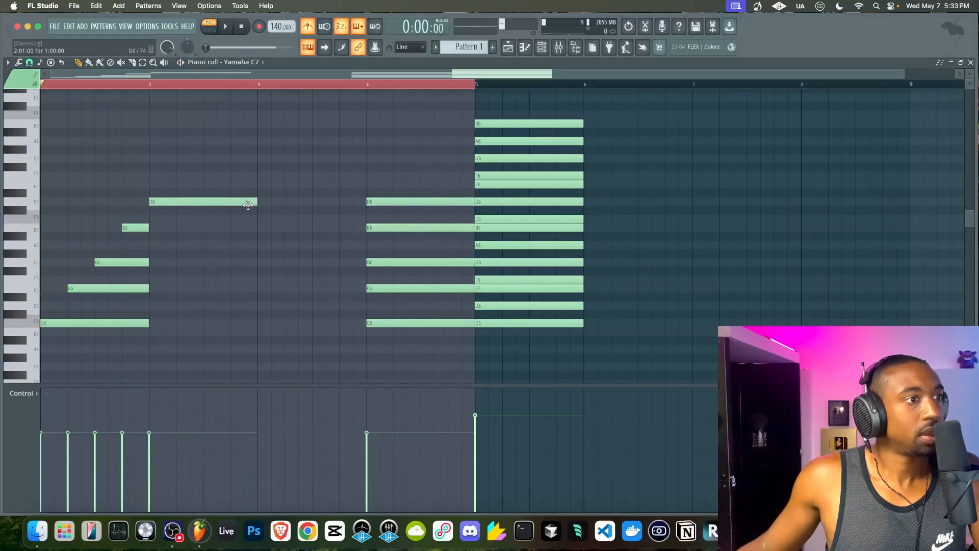
pyautogui.click(209, 186)
pyautogui.press('space')
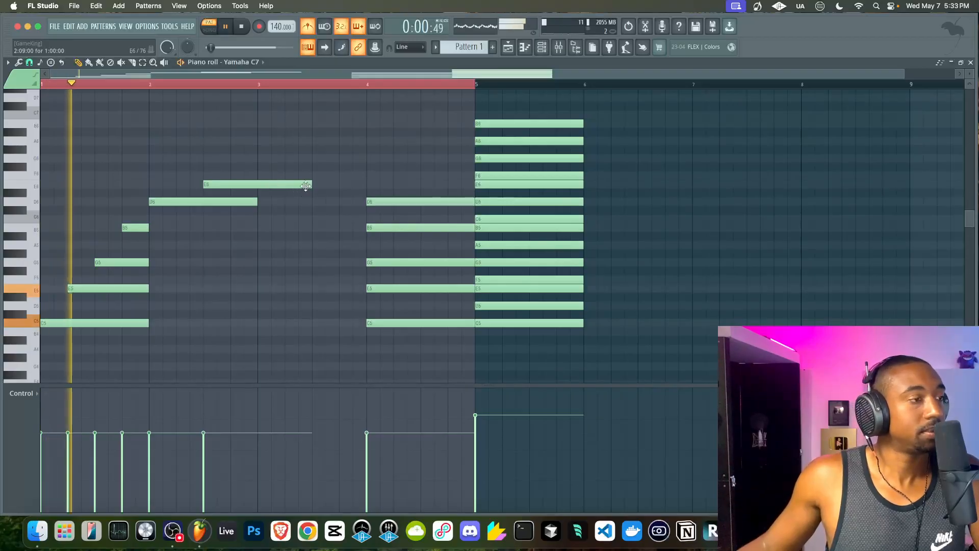
pyautogui.moveTo(310, 181); pyautogui.dragTo(49, 320)
pyautogui.press('space')
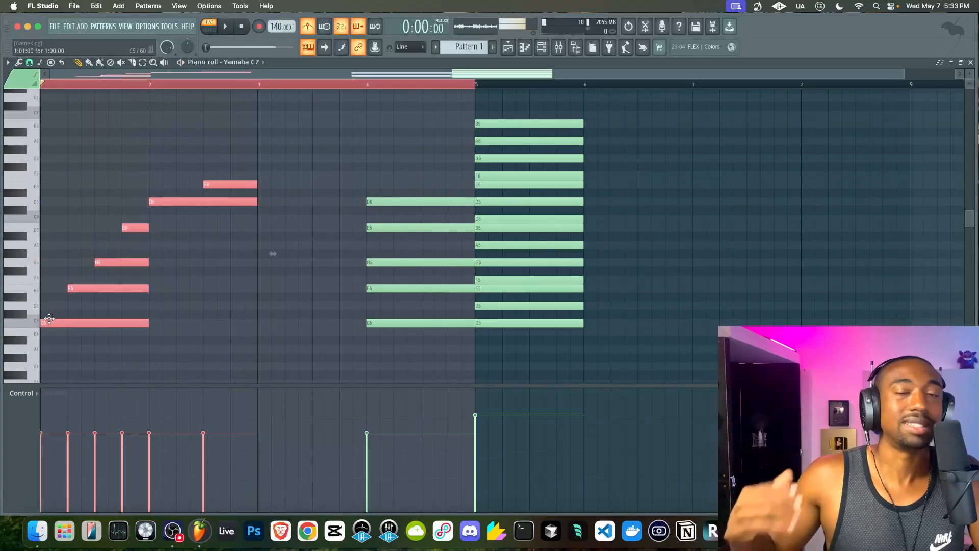
pyautogui.rightClick(180, 263)
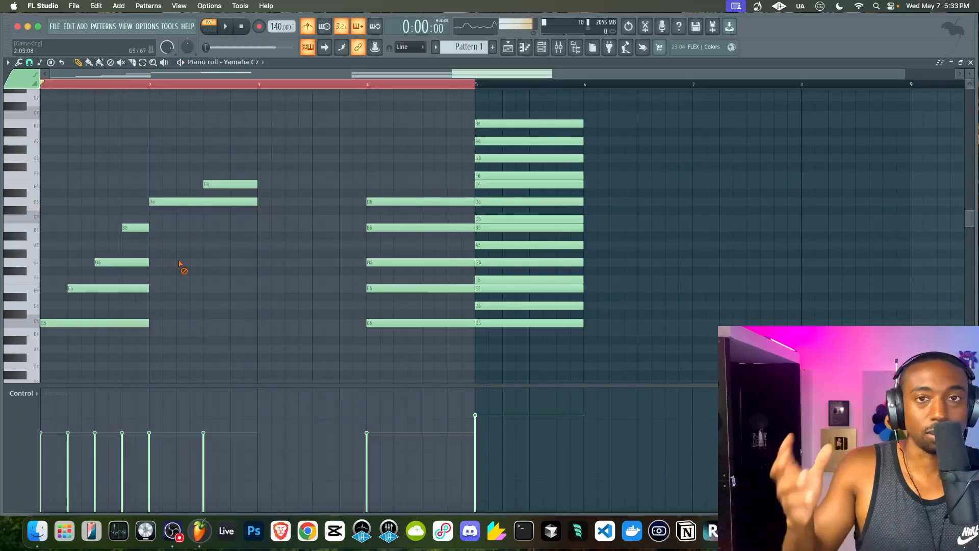
# Delete the staggered notes from bars 1 and 2, including the C5 at bar 1.
pyautogui.rightClick(246, 183)
pyautogui.rightClick(204, 201)
pyautogui.rightClick(122, 262)
pyautogui.rightClick(112, 288)
pyautogui.rightClick(135, 228)
pyautogui.rightClick(102, 322)
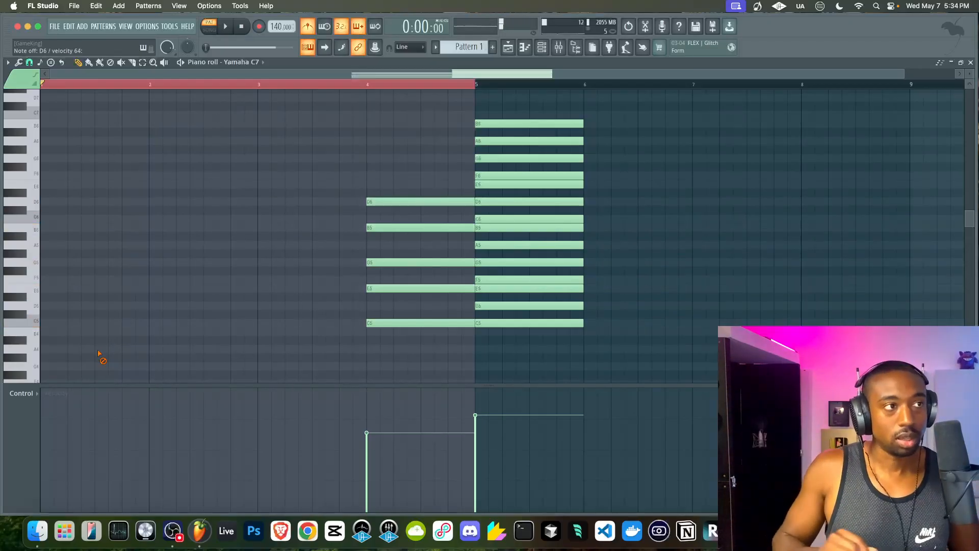
# Clear bar 4 by deleting every note of the stacked chord and the stray note inside it.
pyautogui.moveTo(413, 169); pyautogui.dragTo(413, 277)
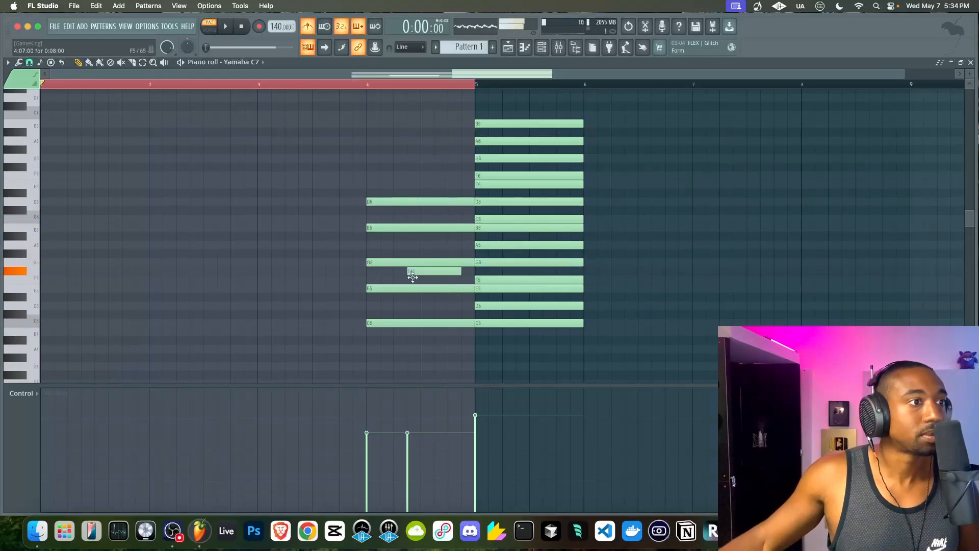
pyautogui.rightClick(416, 322)
pyautogui.rightClick(417, 288)
pyautogui.rightClick(418, 270)
pyautogui.rightClick(419, 262)
pyautogui.rightClick(420, 228)
pyautogui.rightClick(422, 202)
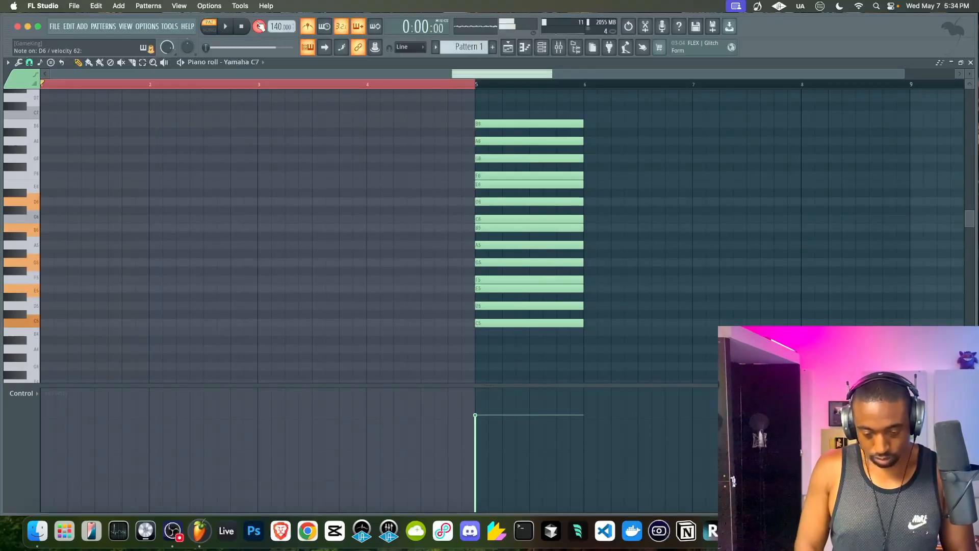
# Record a live arpeggio on C5, E5, G5, B5 and D6 from bar 1 to mid-bar 3, and play it back.
pyautogui.press('space')
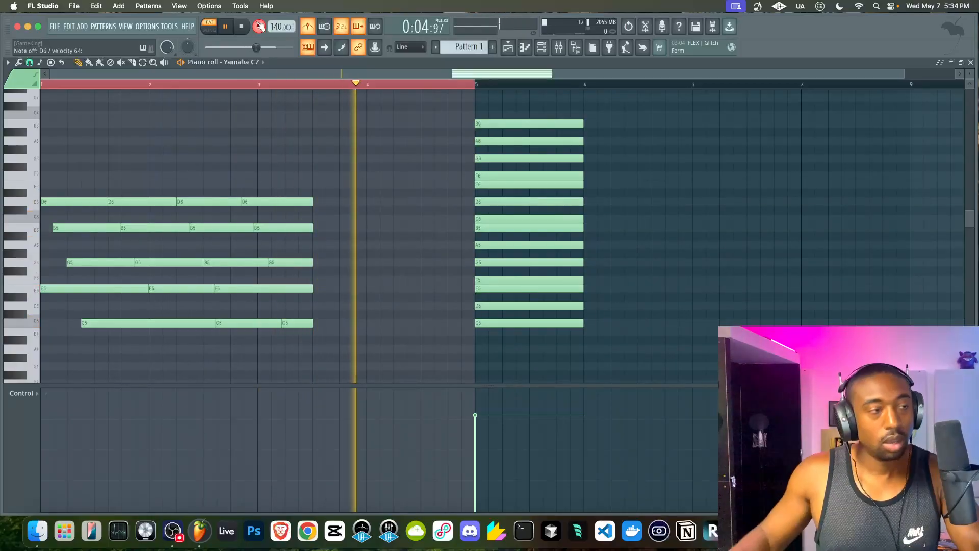
pyautogui.press('space')
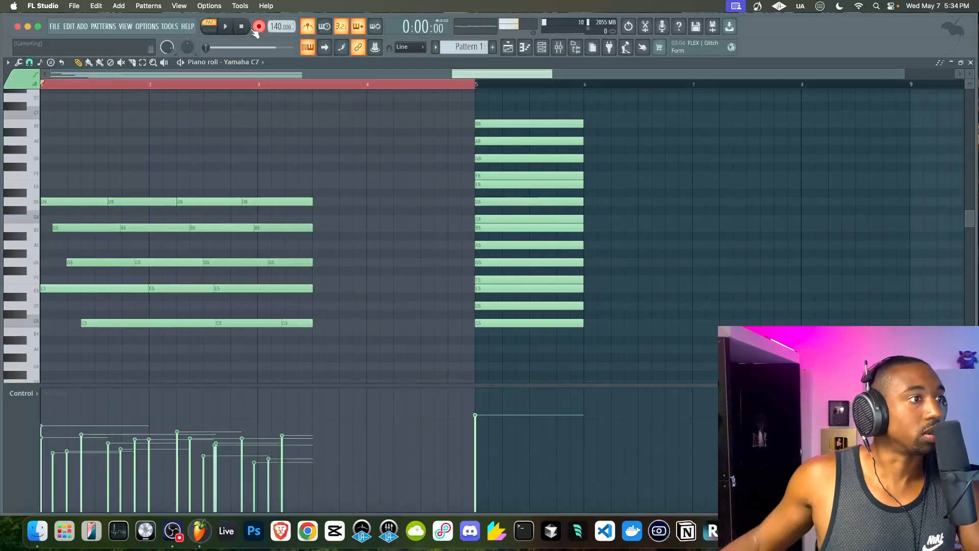
pyautogui.press('space')
pyautogui.scroll(-3, 285, 154)
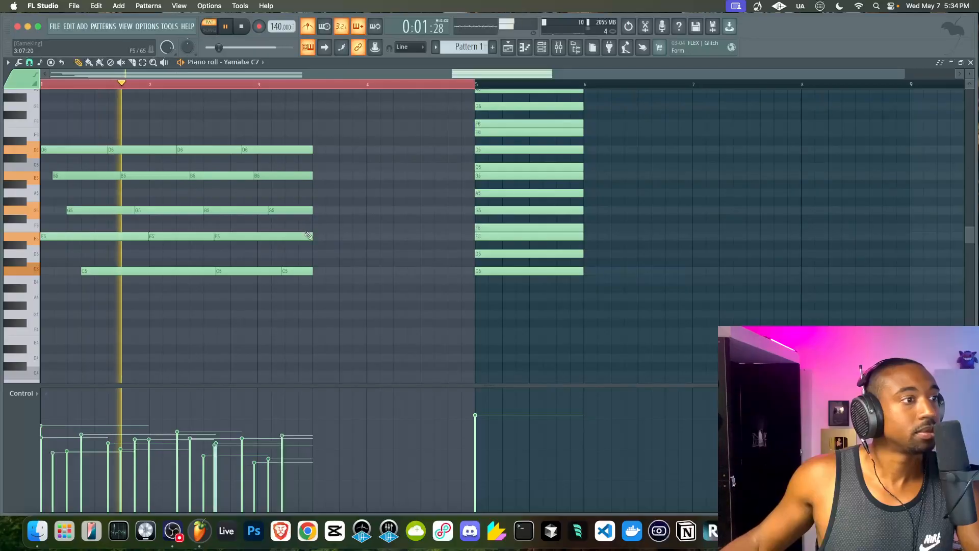
pyautogui.moveTo(307, 297); pyautogui.dragTo(310, 152)
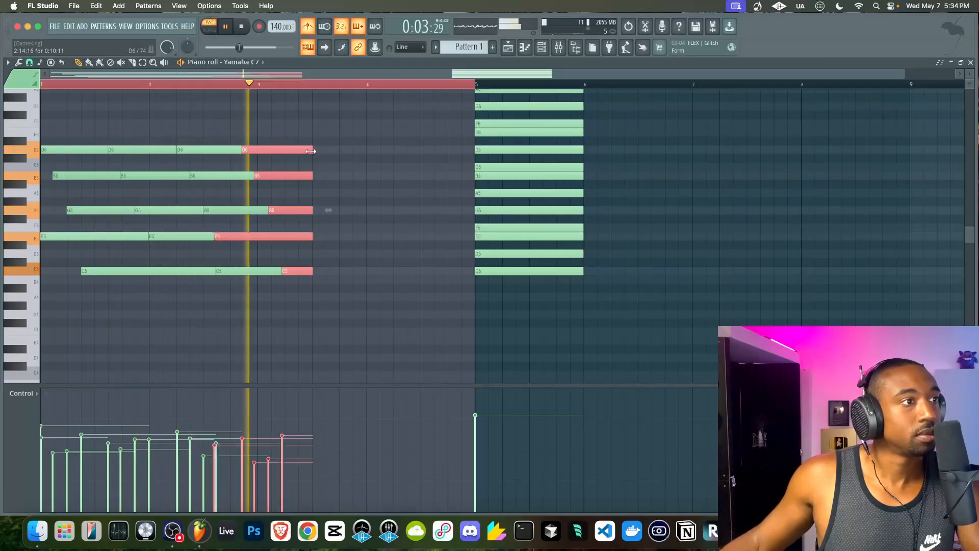
pyautogui.press('space')
# Tap in a tempo of 70 BPM with the tempo tapper and play the recorded arpeggio at that speed.
pyautogui.rightClick(283, 20)
pyautogui.click(364, 29)
pyautogui.click(485, 230)
pyautogui.click(485, 231)
pyautogui.click(494, 233)
pyautogui.click(497, 233)
pyautogui.click(497, 233)
pyautogui.click(497, 232)
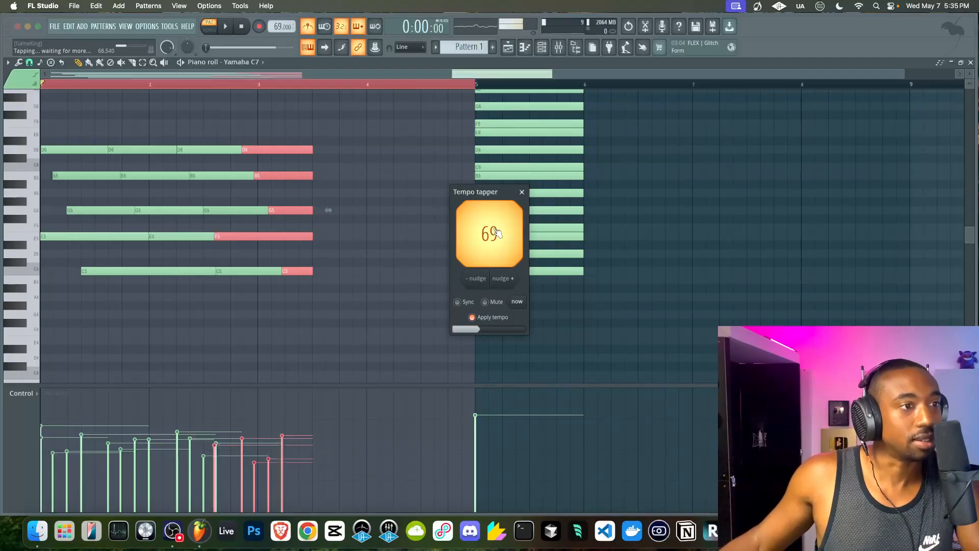
pyautogui.click(498, 233)
pyautogui.click(522, 192)
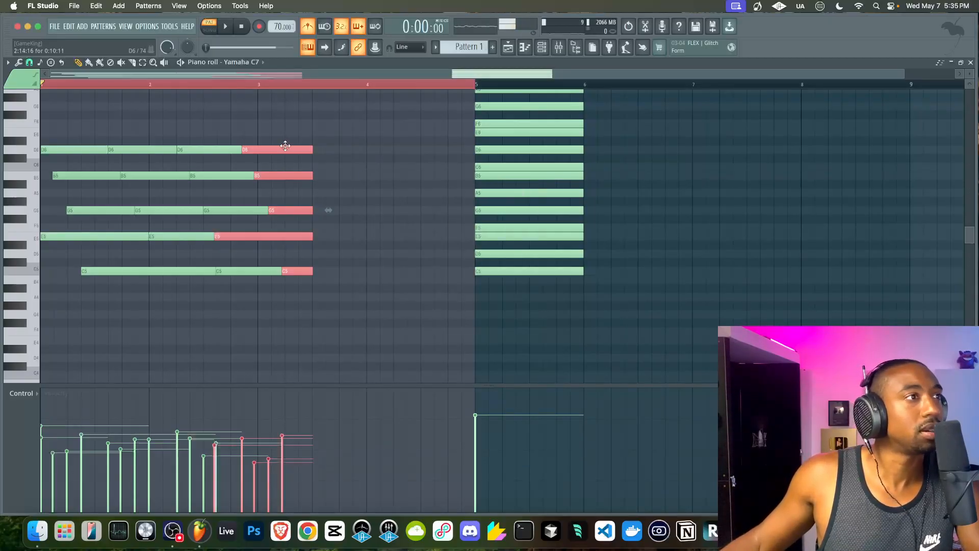
pyautogui.keyDown('super'); pyautogui.click(355, 160); pyautogui.keyUp('super')
pyautogui.press('space')
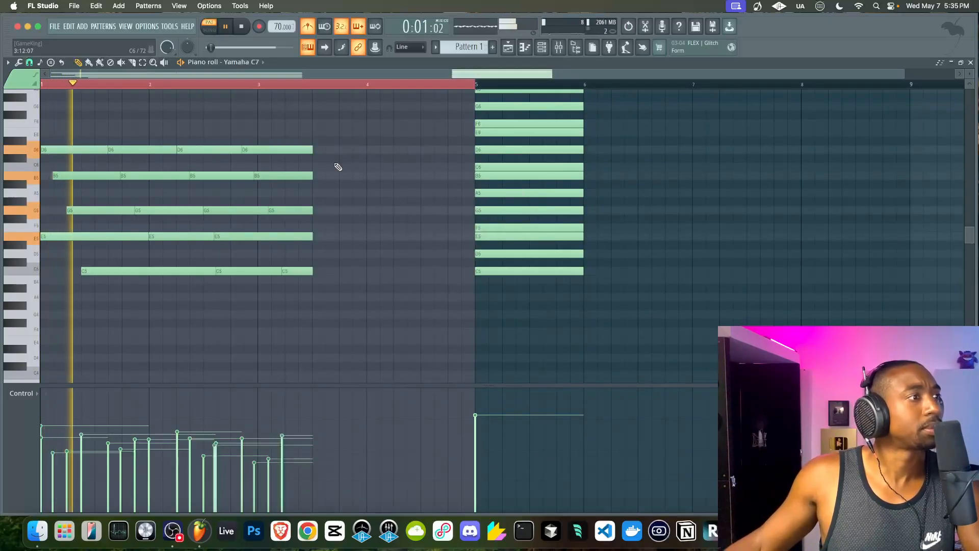
# Set the tempo to 140 BPM and play back the recorded arpeggio.
pyautogui.rightClick(280, 27)
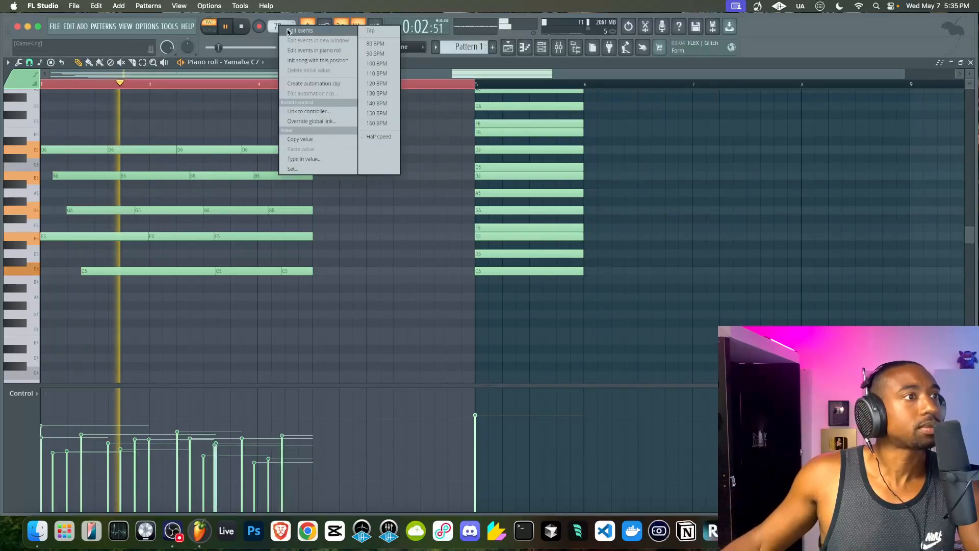
pyautogui.click(381, 105)
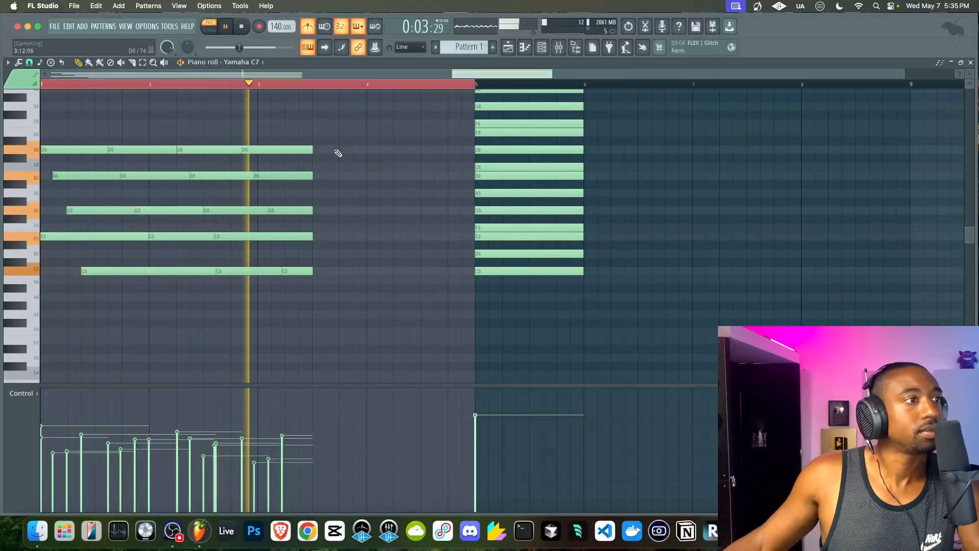
pyautogui.press('space')
pyautogui.moveTo(318, 150); pyautogui.dragTo(302, 330)
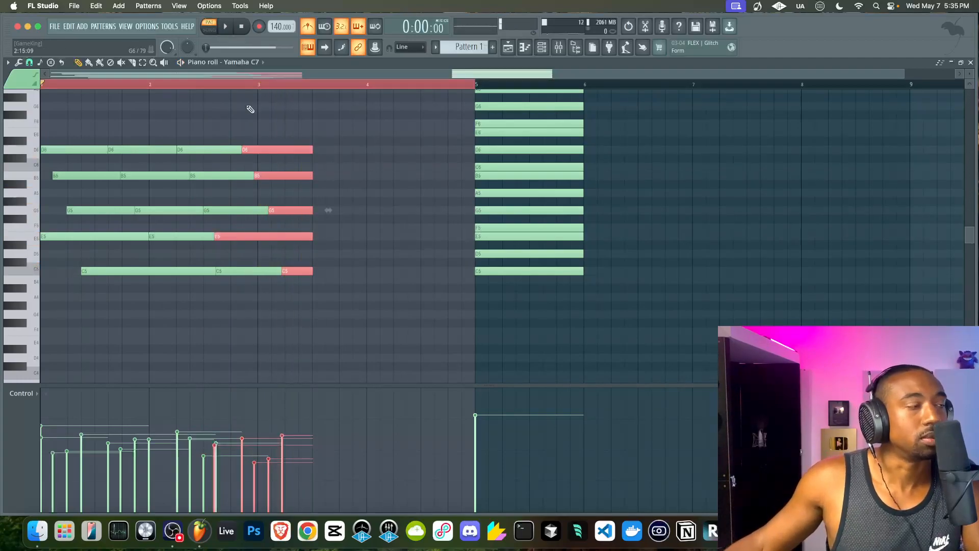
pyautogui.click(309, 279)
pyautogui.scroll(-3, 336, 205)
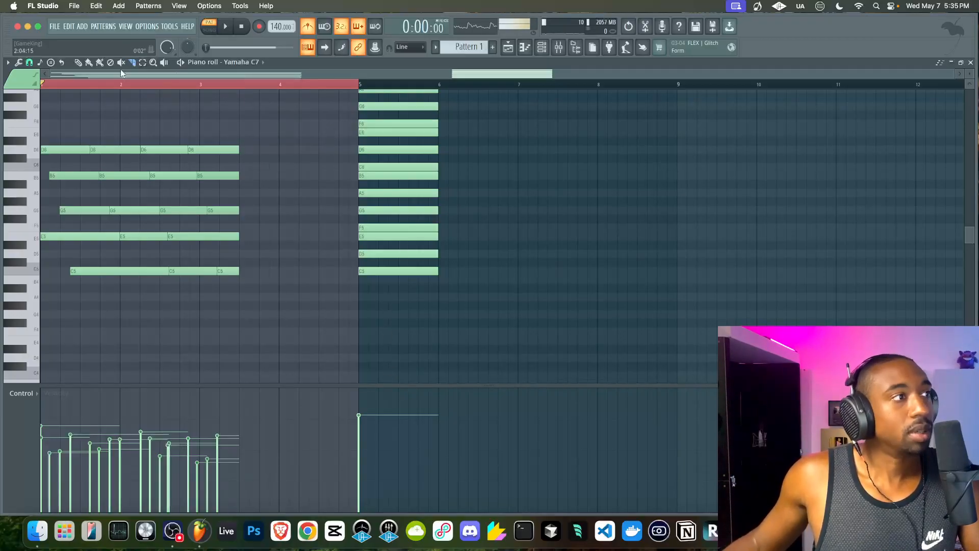
pyautogui.press('space')
pyautogui.press('space')
# Move the whole C major scale stack from bar 5 to bar 8, and clear the time selection over bars 1 to 4.
pyautogui.click(77, 63)
pyautogui.moveTo(412, 319); pyautogui.dragTo(409, 53)
pyautogui.scroll(-4, 399, 220)
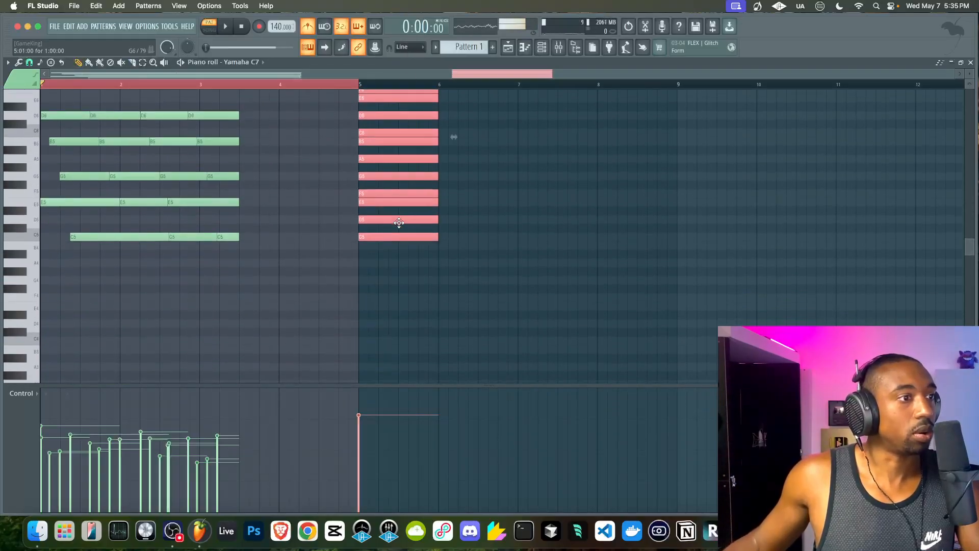
pyautogui.moveTo(381, 231); pyautogui.dragTo(614, 231)
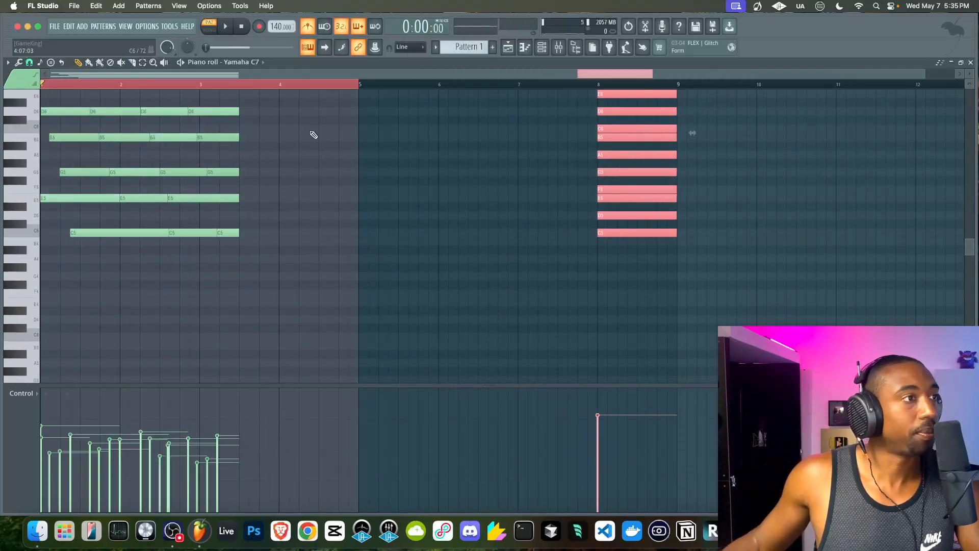
pyautogui.click(292, 88)
pyautogui.scroll(3, 275, 116)
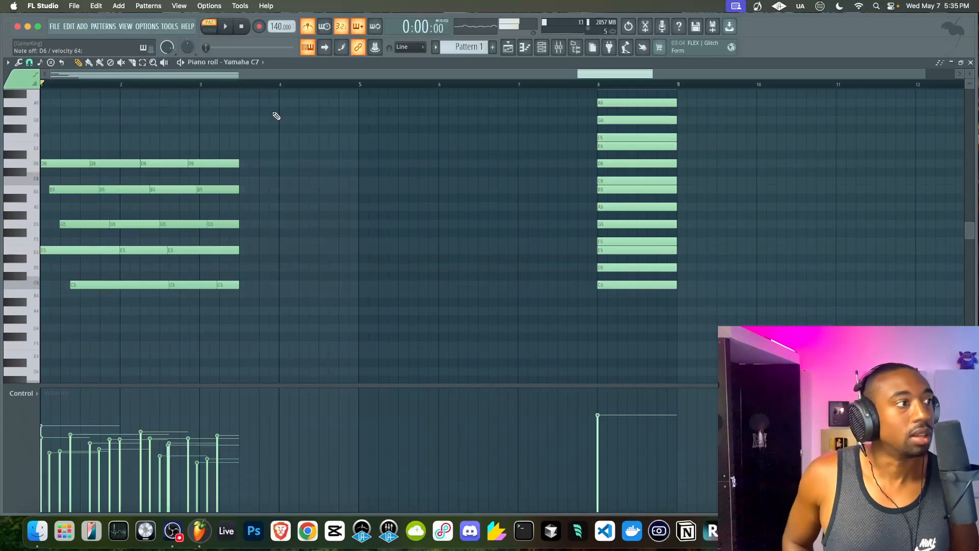
# Record a second arpeggio on D5, F5, A5, C6 and E6 from mid-bar 3, and cut off its note ends at bar 6.
pyautogui.click(259, 26)
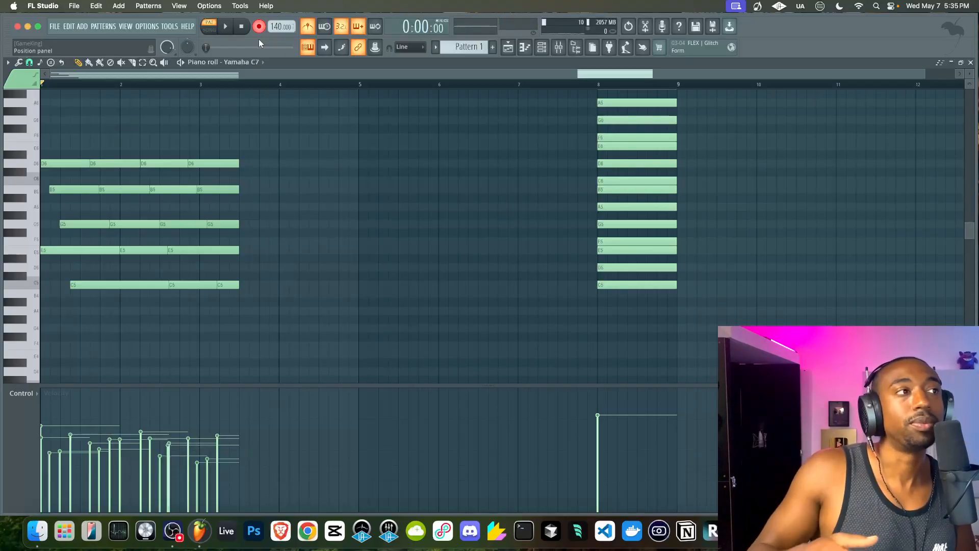
pyautogui.press('space')
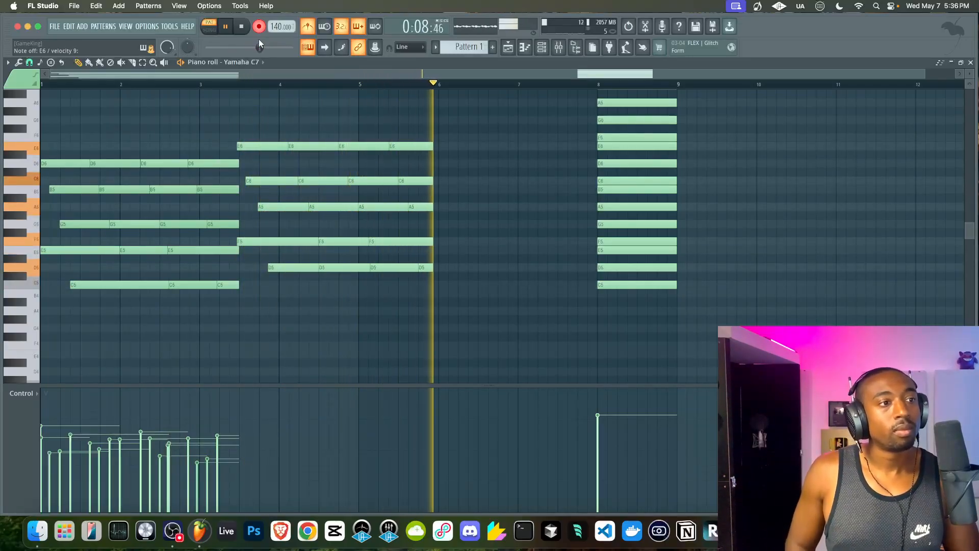
pyautogui.press('space')
pyautogui.press('space')
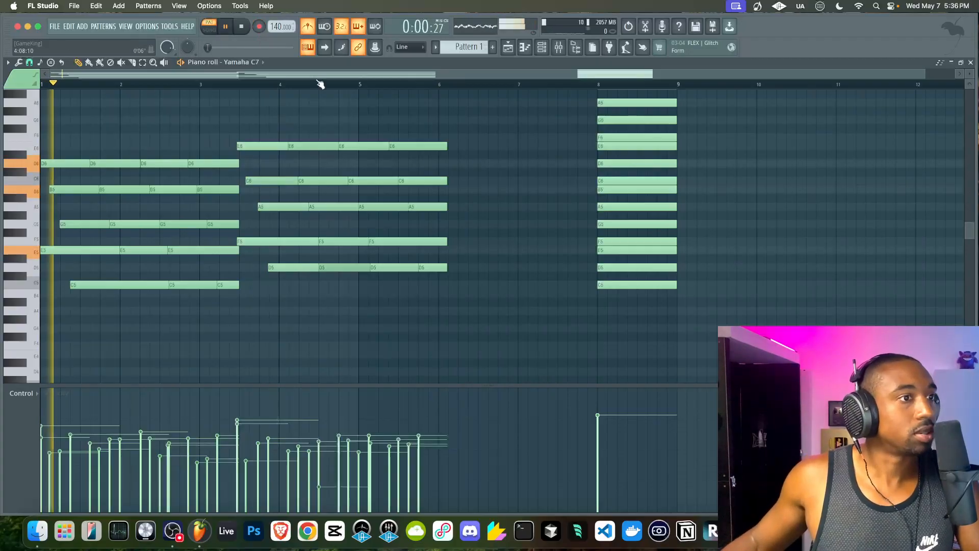
pyautogui.click(133, 62)
pyautogui.moveTo(439, 131)
pyautogui.mouseDown()
pyautogui.moveTo(436, 275)
pyautogui.moveTo(445, 282)
pyautogui.mouseUp()
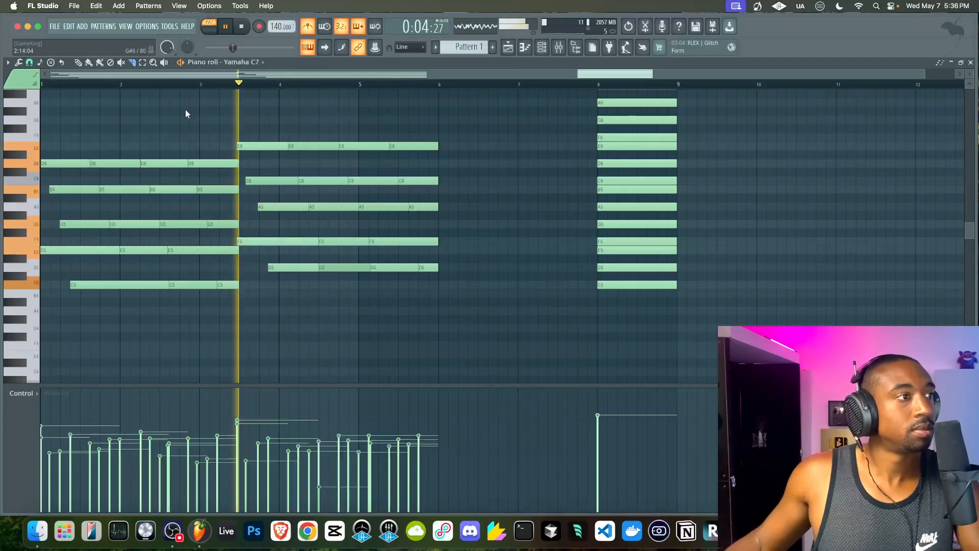
# Delete the D5 near the start of bar 5 and lengthen the preceding D5 up to the last D5.
pyautogui.click(78, 62)
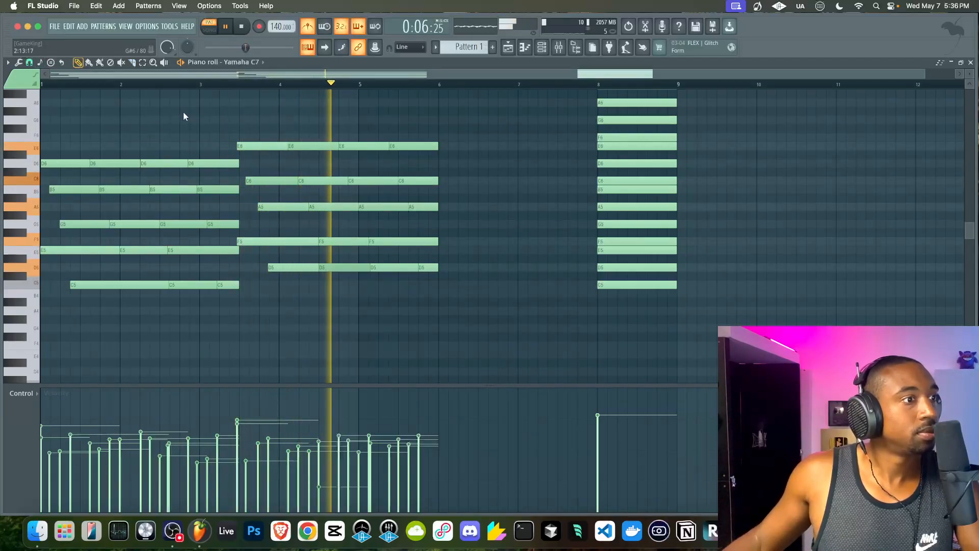
pyautogui.rightClick(387, 268)
pyautogui.moveTo(370, 269); pyautogui.dragTo(418, 269)
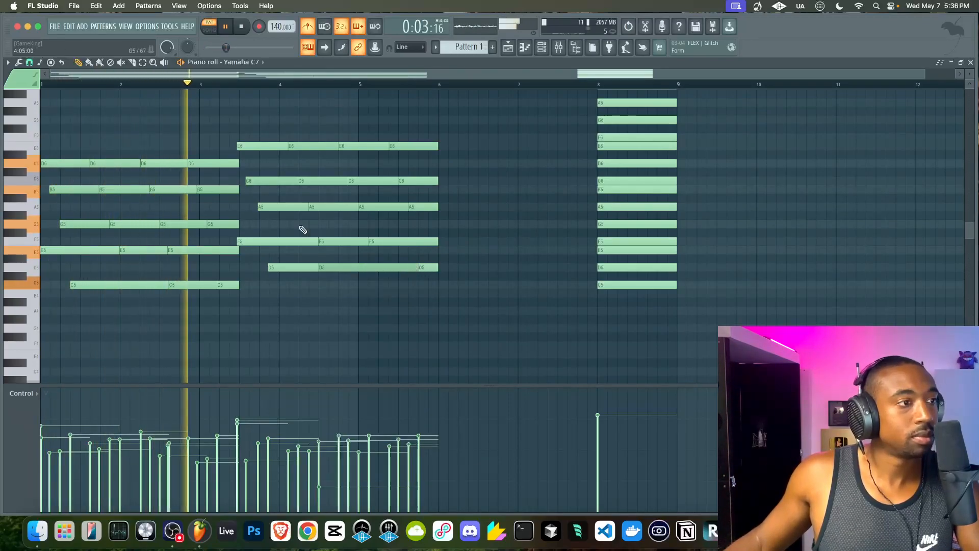
# Stop playback and try removing the note overlaps in the recorded arpeggios with the Remove Overlaps script.
pyautogui.press('space')
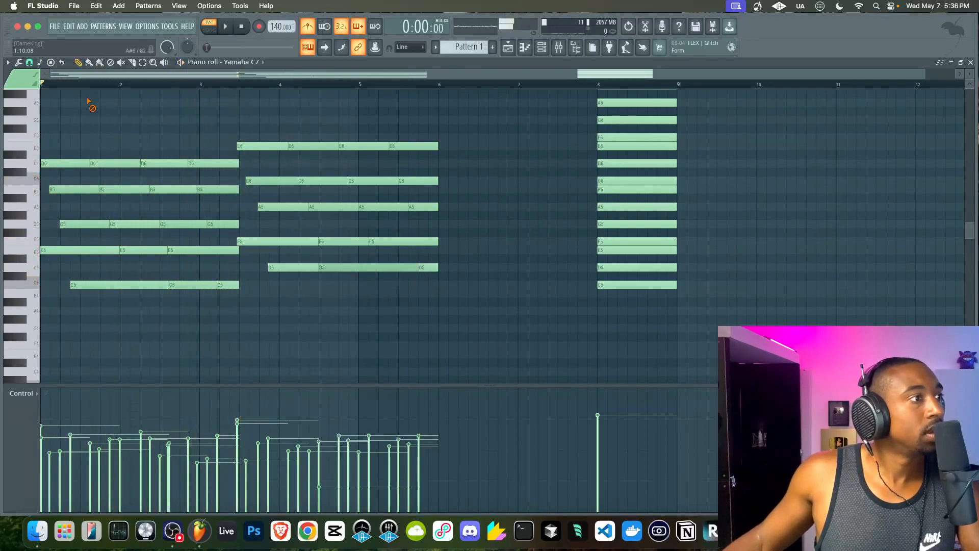
pyautogui.click(29, 63)
pyautogui.click(42, 180)
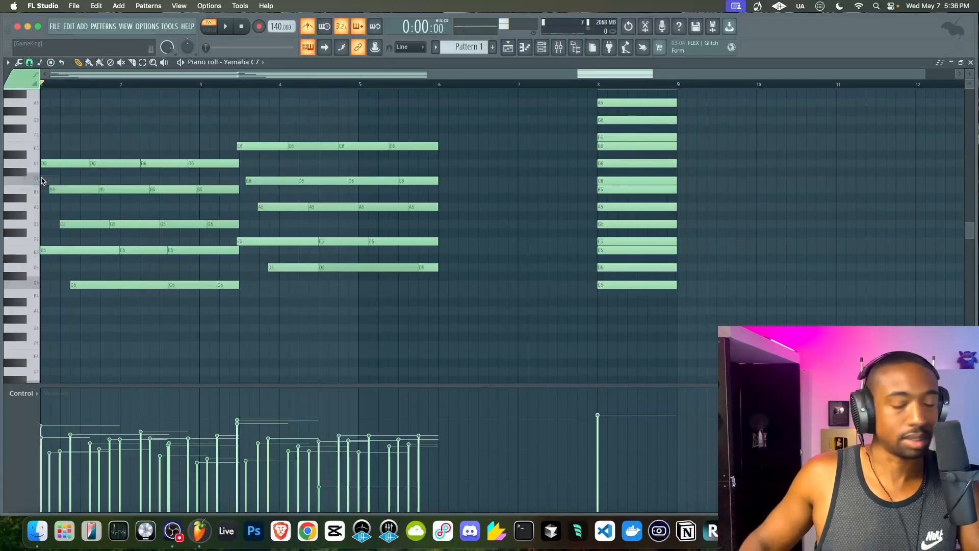
pyautogui.click(18, 62)
pyautogui.moveTo(61, 92)
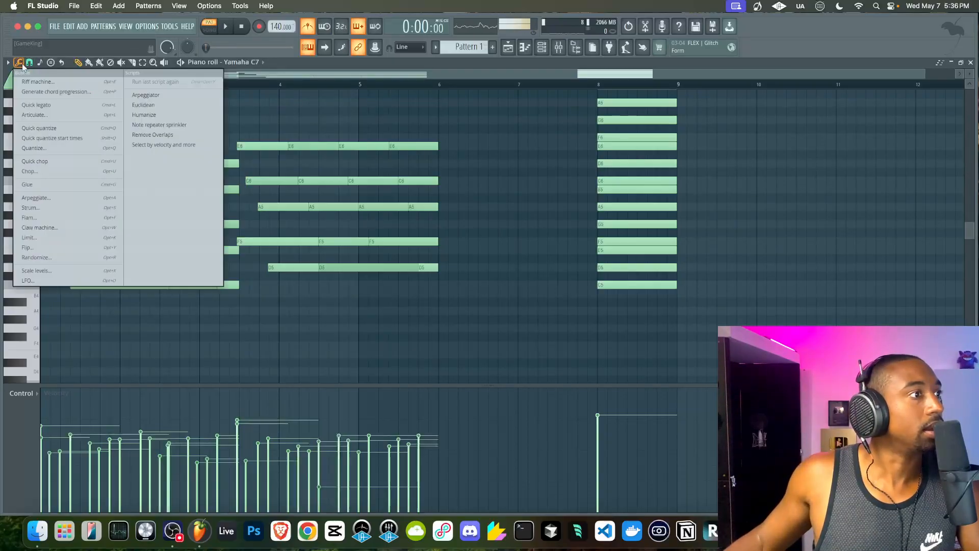
pyautogui.click(153, 135)
pyautogui.click(594, 306)
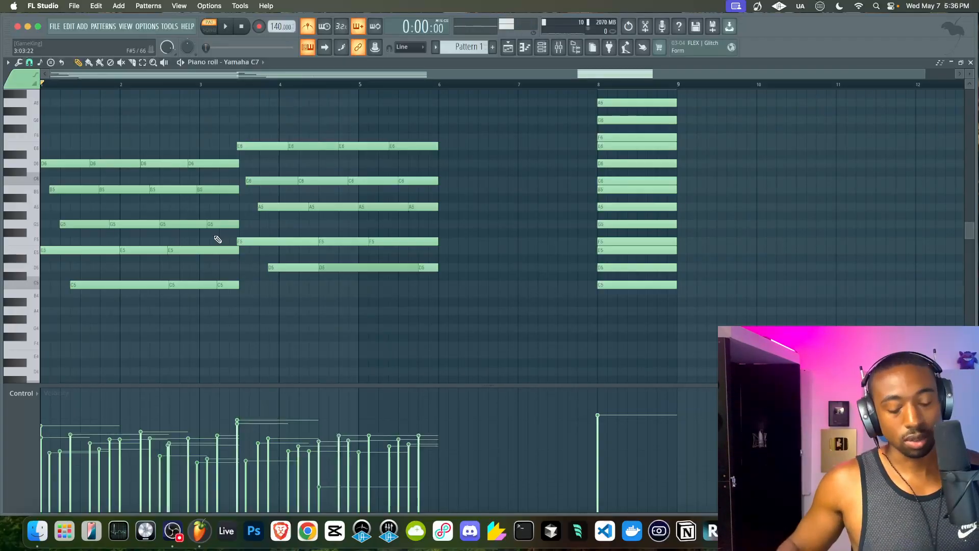
# Undo back to the short arpeggio notes and play them to hear the phrase without sustained notes.
pyautogui.hotkey('ctrl', 'z')
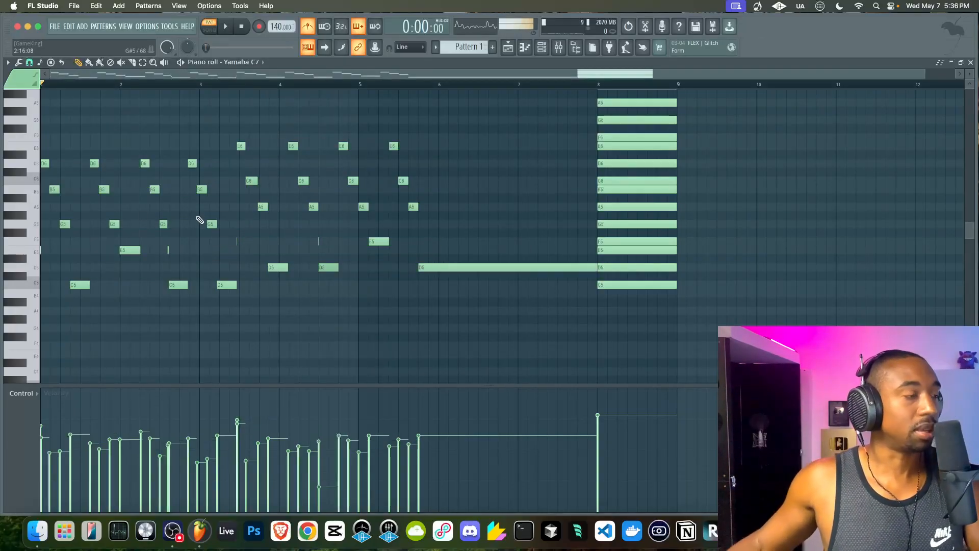
pyautogui.press('space')
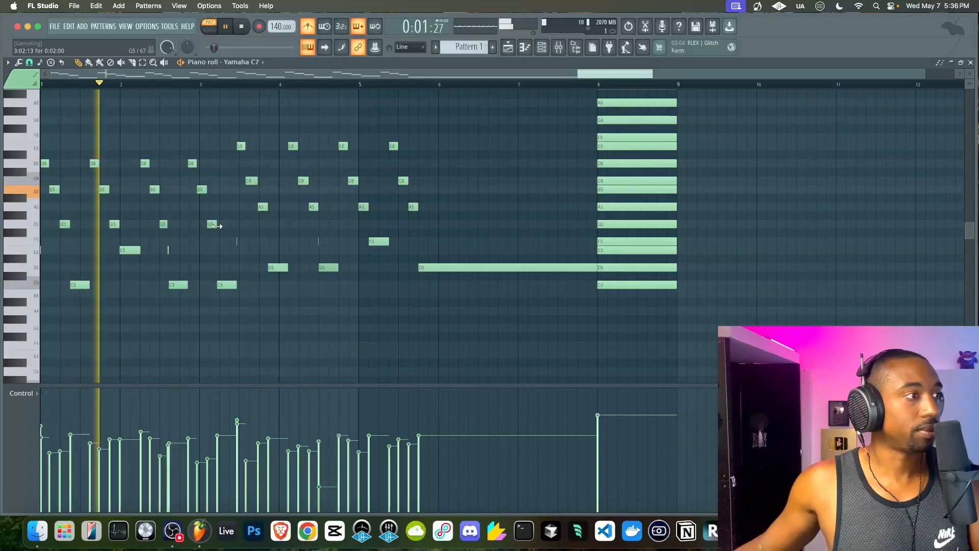
pyautogui.press('space')
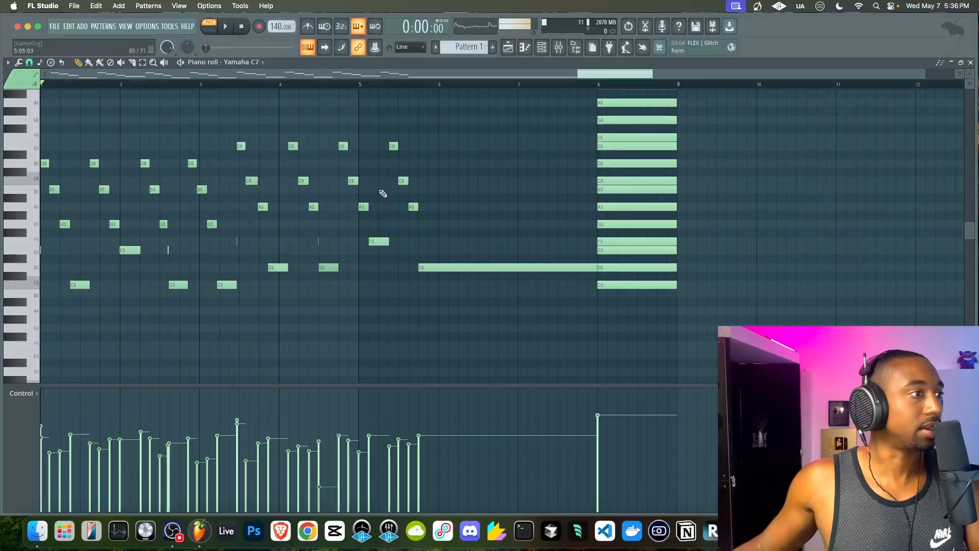
pyautogui.press('space')
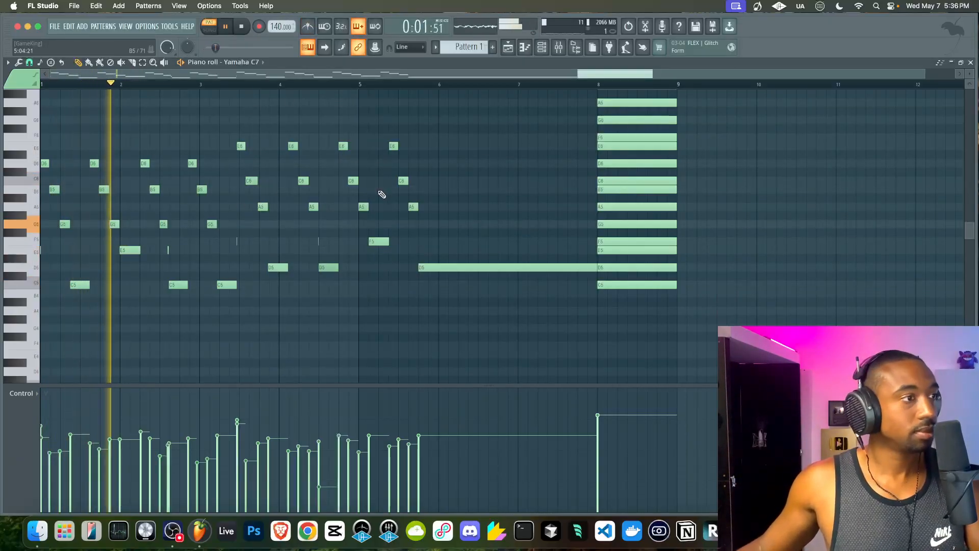
pyautogui.press('space')
# Lengthen the short arpeggio notes into sustained ones with Quick legato and play them back.
pyautogui.hotkey('ctrl', 'l')
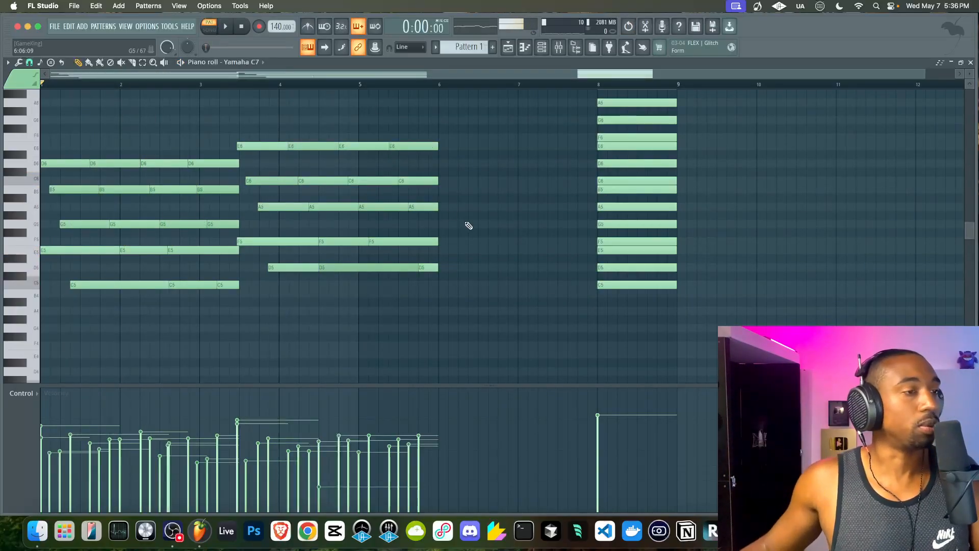
pyautogui.press('space')
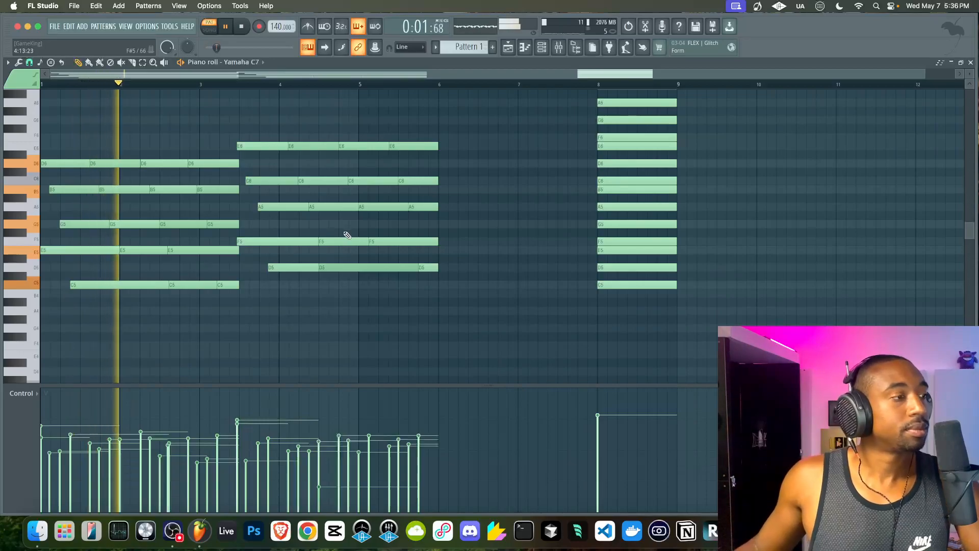
pyautogui.press('space')
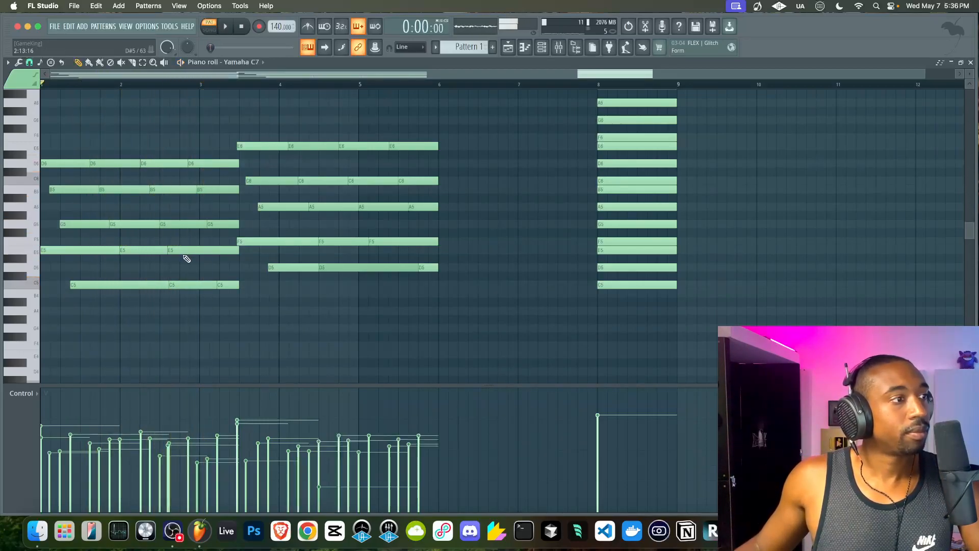
# Delete the last E5 in bar 2, extend the preceding E5 to mid-bar 3, and play back the arpeggios.
pyautogui.rightClick(174, 250)
pyautogui.moveTo(164, 248); pyautogui.dragTo(234, 250)
pyautogui.press('space')
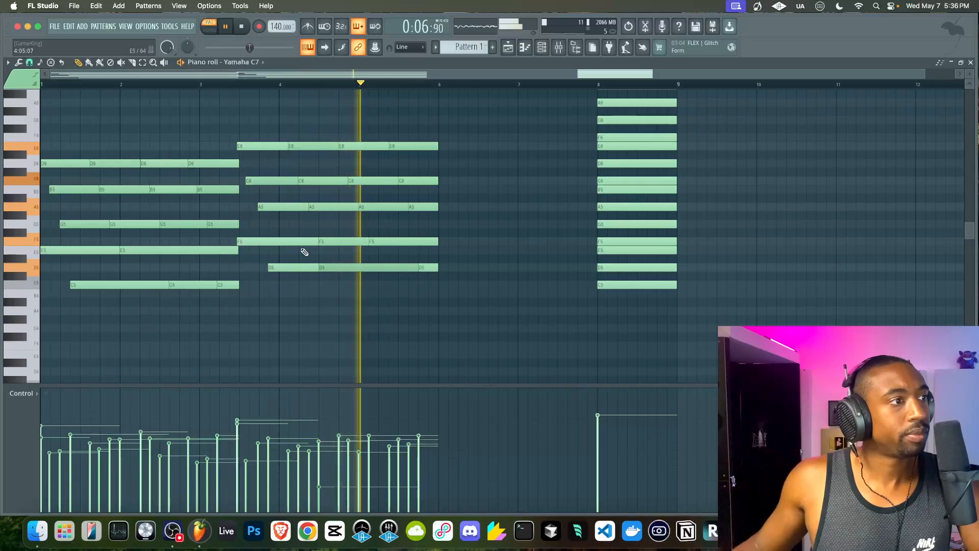
pyautogui.press('space')
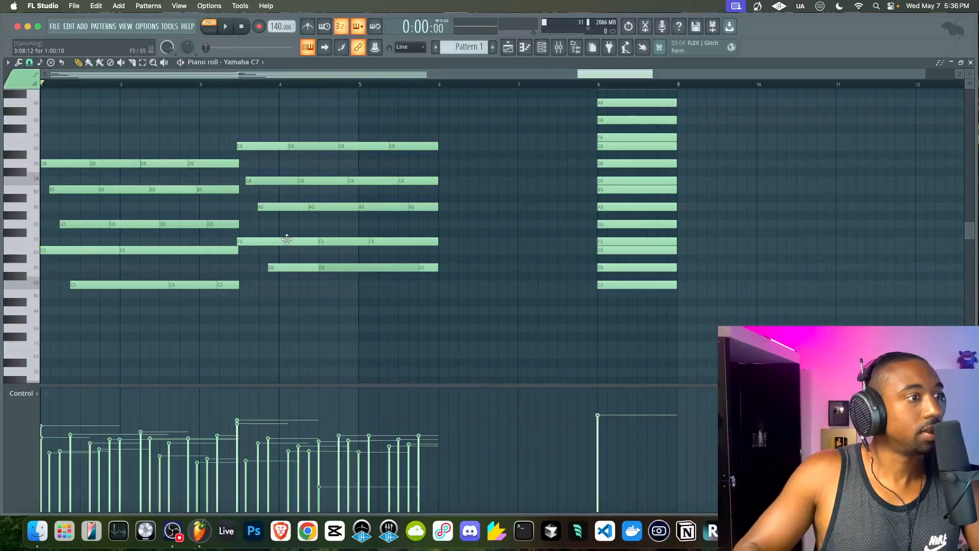
# Quick-quantize the arpeggio notes and remove their overlaps with the note end time option set to Max.
pyautogui.press('super+q')
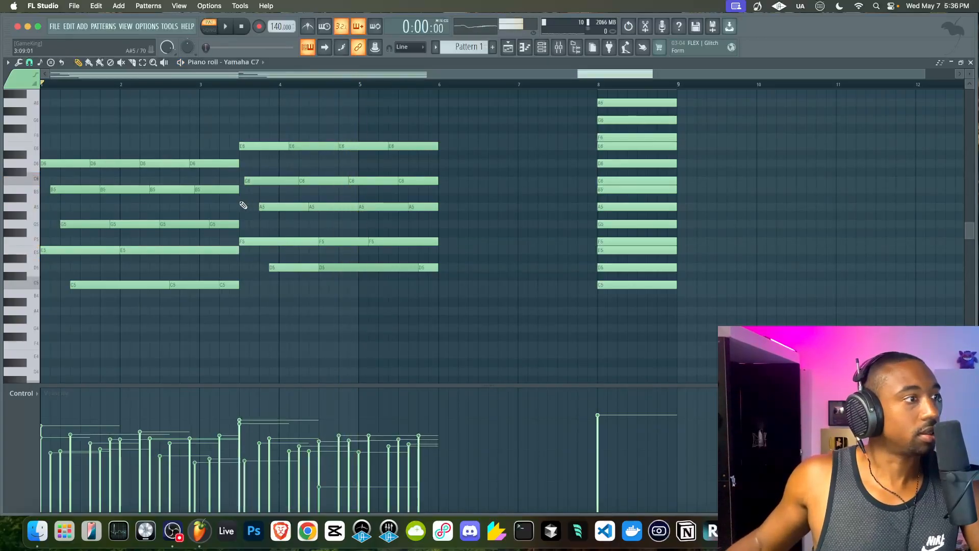
pyautogui.click(22, 65)
pyautogui.click(168, 137)
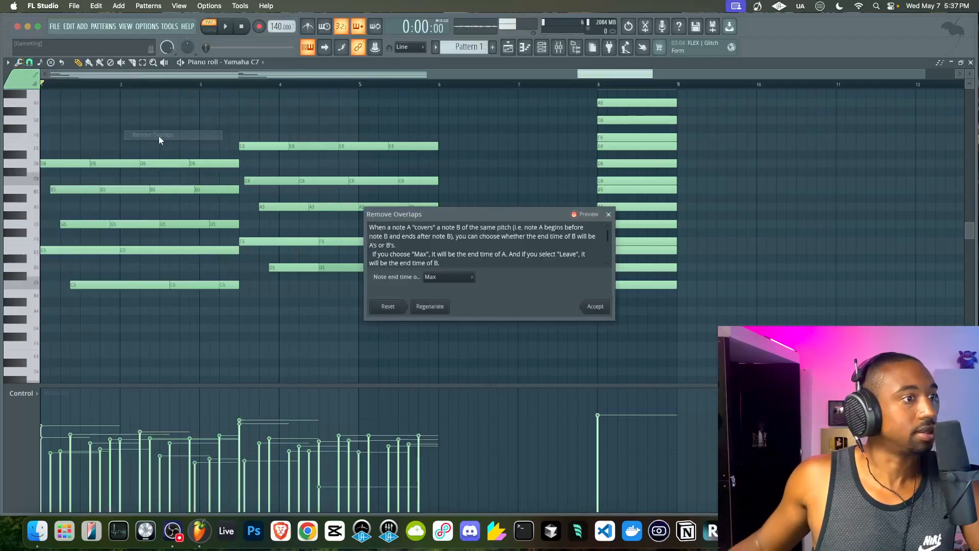
pyautogui.click(588, 306)
pyautogui.press('space')
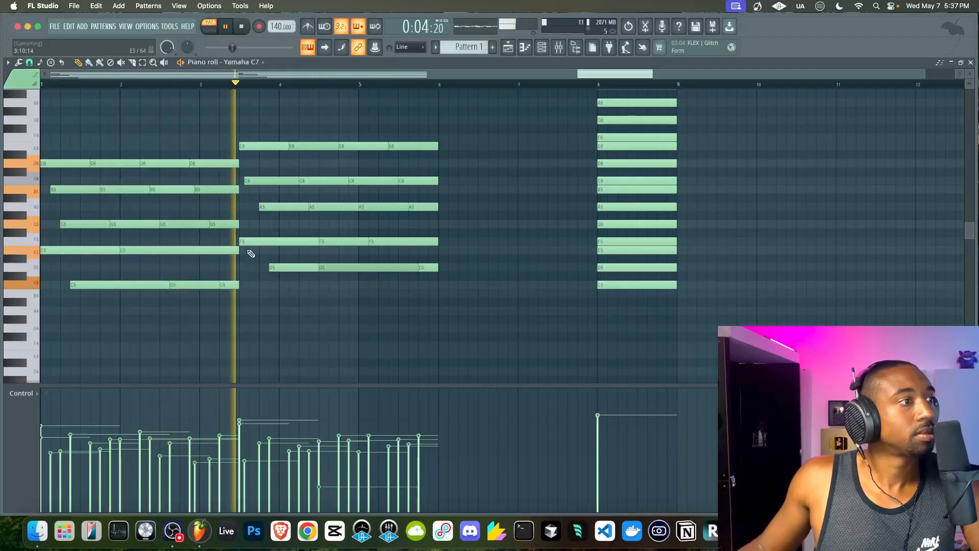
# Move the last B5 of the first arpeggio to the start of bar 3 and extend its end to the first C6.
pyautogui.scroll(2, 201, 205)
pyautogui.moveTo(197, 190); pyautogui.dragTo(204, 191)
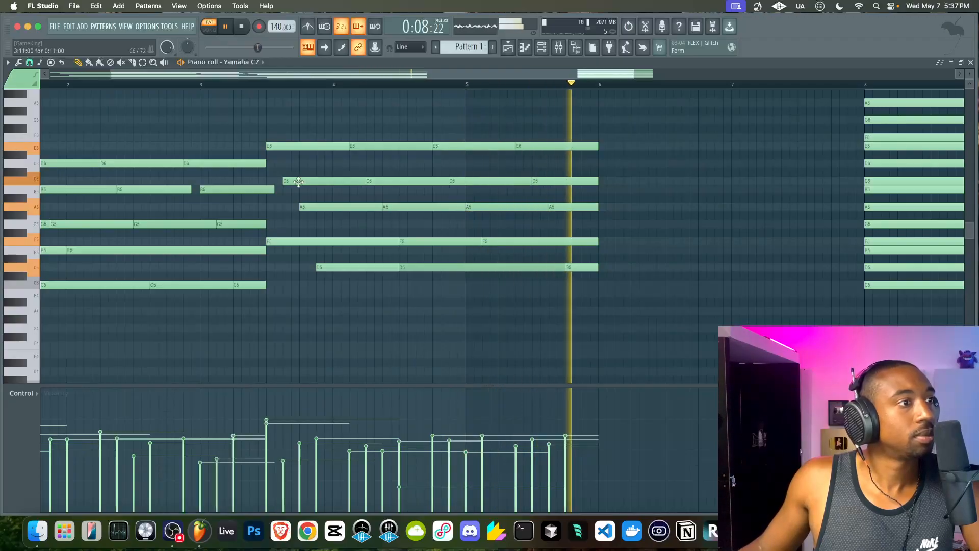
pyautogui.press('space')
pyautogui.scroll(-2, 191, 184)
pyautogui.press('space')
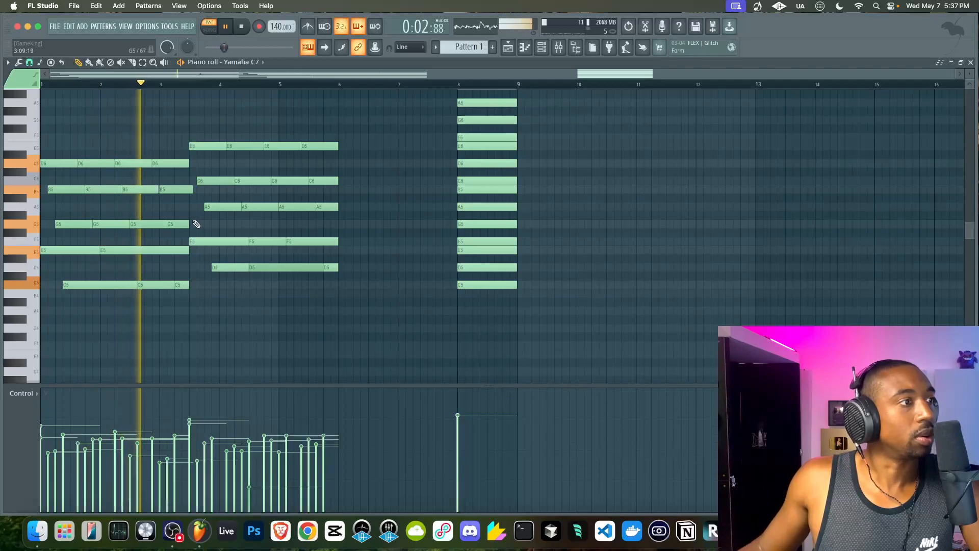
pyautogui.moveTo(192, 191); pyautogui.dragTo(196, 191)
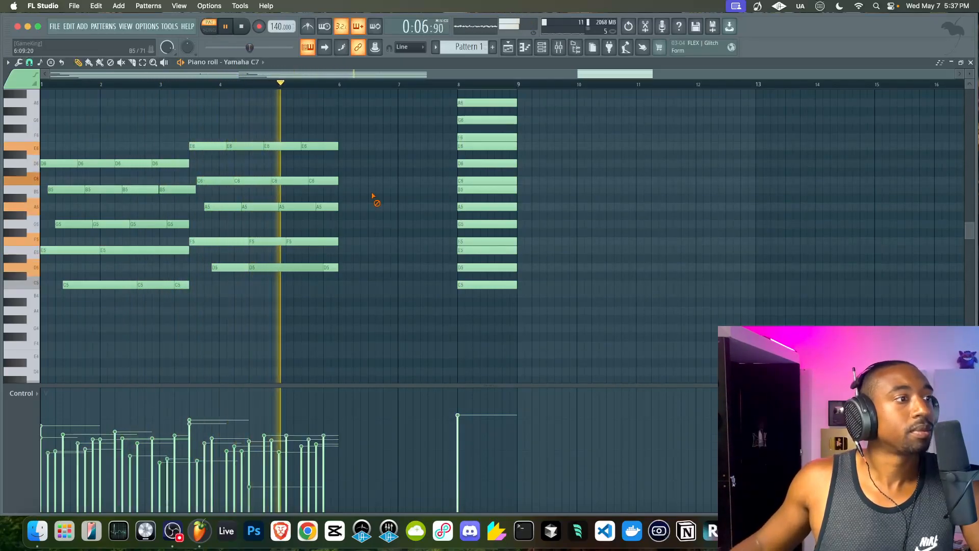
pyautogui.press('space')
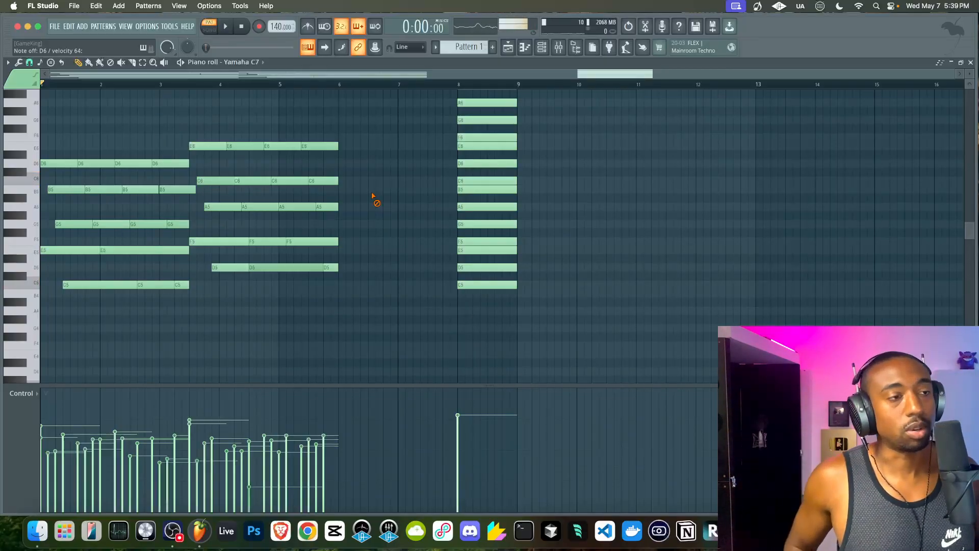
# Move the whole C major scale stack from bar 8 to bar 13, and duplicate the two-chord arpeggio to start at bar 6.
pyautogui.click(226, 26)
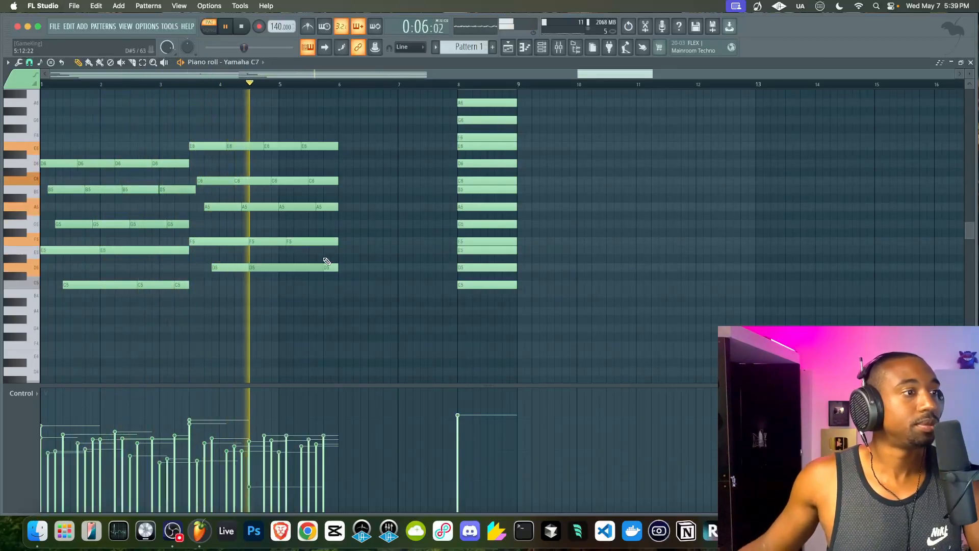
pyautogui.moveTo(504, 332); pyautogui.dragTo(476, 89)
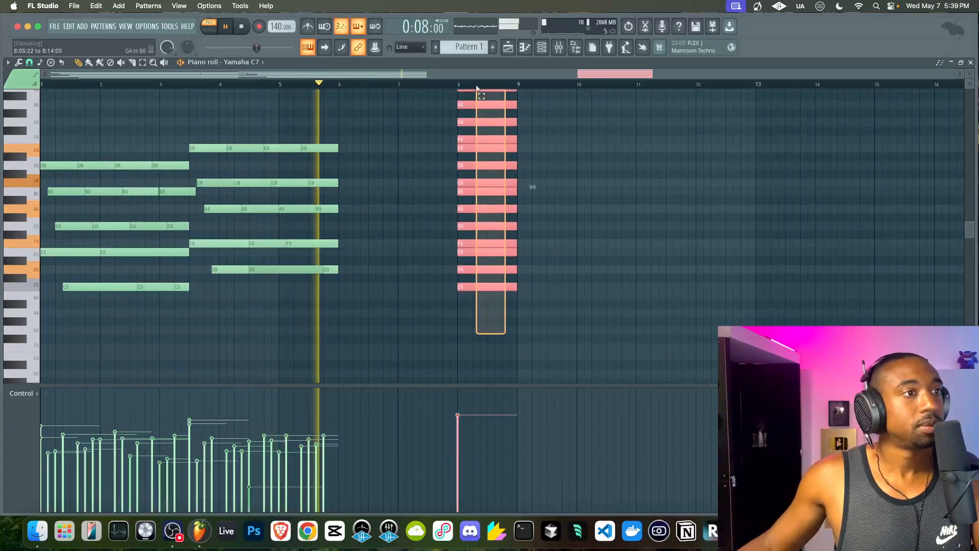
pyautogui.press('space')
pyautogui.scroll(5, 478, 153)
pyautogui.scroll(-8, 470, 218)
pyautogui.scroll(3, 530, 188)
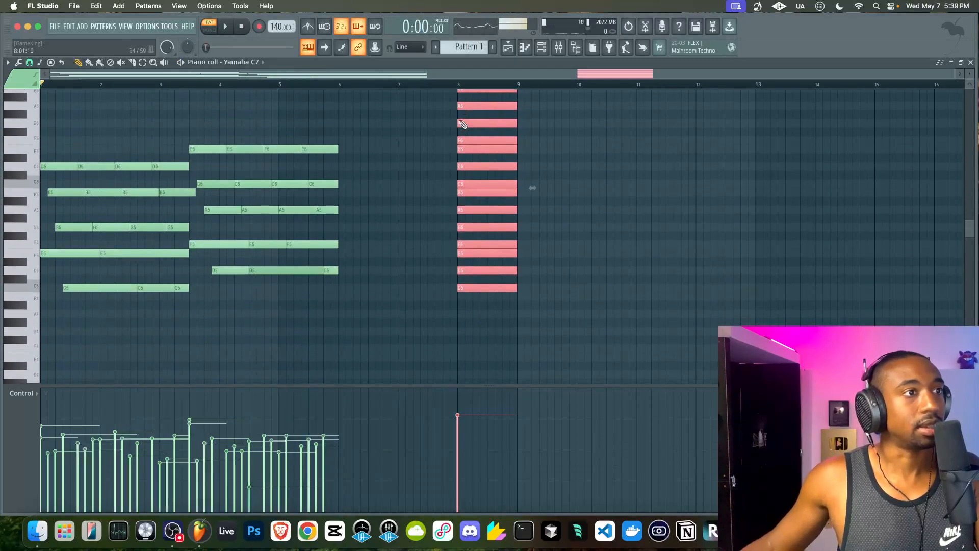
pyautogui.moveTo(475, 289); pyautogui.dragTo(772, 289)
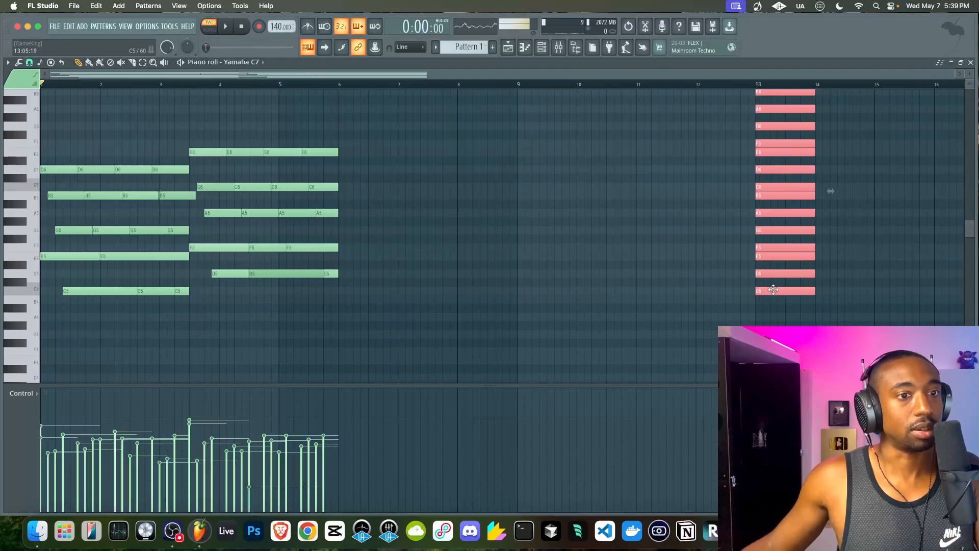
pyautogui.moveTo(470, 330); pyautogui.dragTo(2, 108)
pyautogui.moveTo(43, 173); pyautogui.dragTo(337, 176)
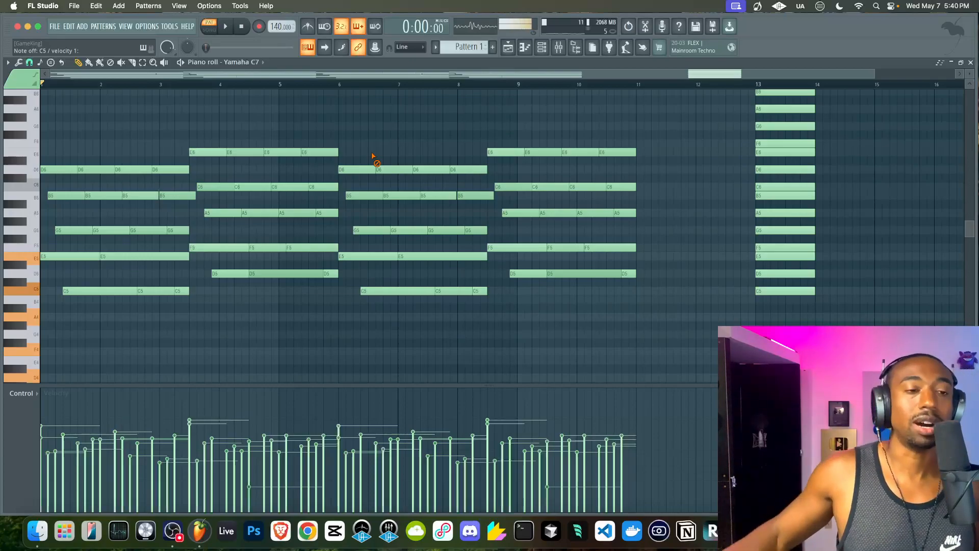
# Count up the C major scale in the bar 13 stack from C5 to G5 by highlighting the notes.
pyautogui.hscroll(5, 756, 278)
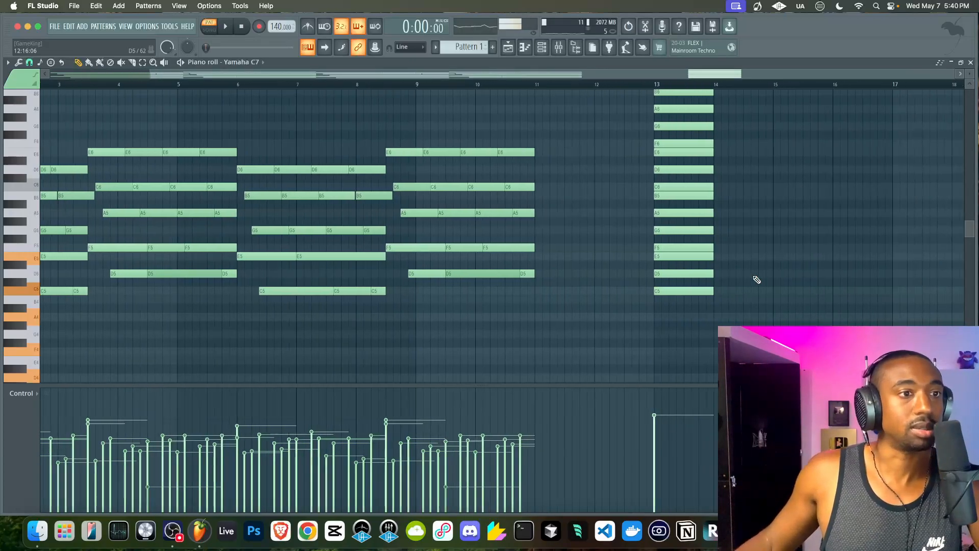
pyautogui.moveTo(558, 272)
pyautogui.mouseDown()
pyautogui.moveTo(569, 266)
pyautogui.moveTo(556, 268)
pyautogui.moveTo(557, 279)
pyautogui.mouseUp()
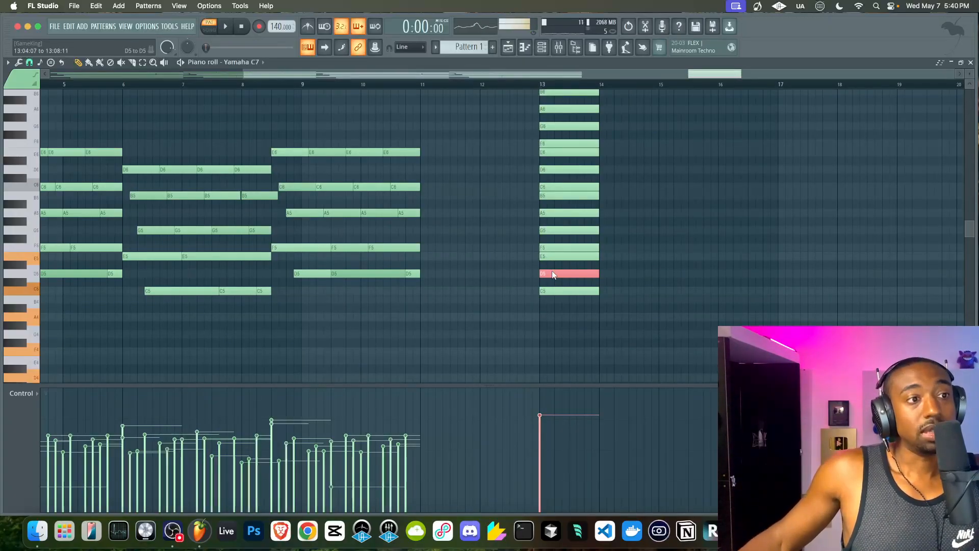
pyautogui.keyDown('super'); pyautogui.click(551, 291); pyautogui.keyUp('super')
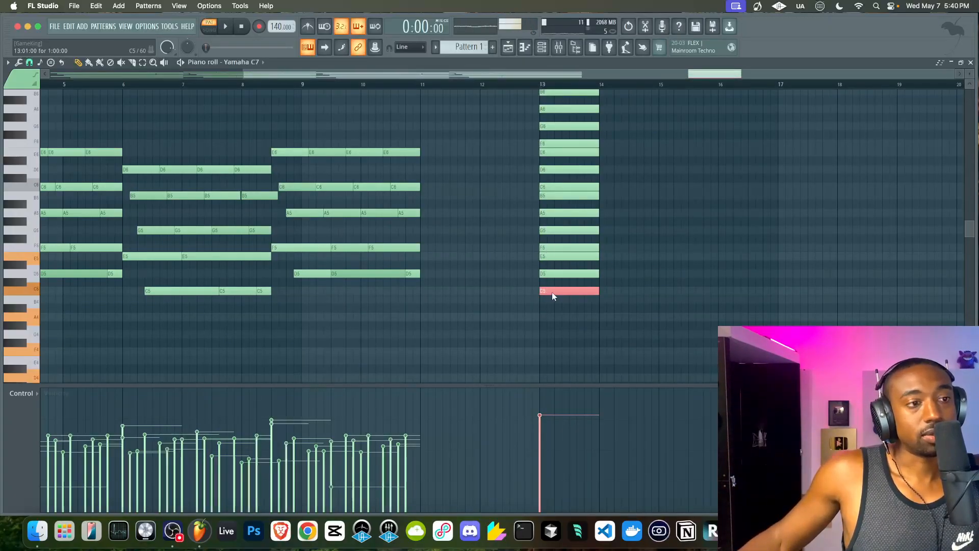
pyautogui.keyDown('super'); pyautogui.click(555, 272); pyautogui.keyUp('super')
pyautogui.keyDown('super'); pyautogui.click(547, 264); pyautogui.keyUp('super')
pyautogui.keyDown('super'); pyautogui.click(553, 258); pyautogui.keyUp('super')
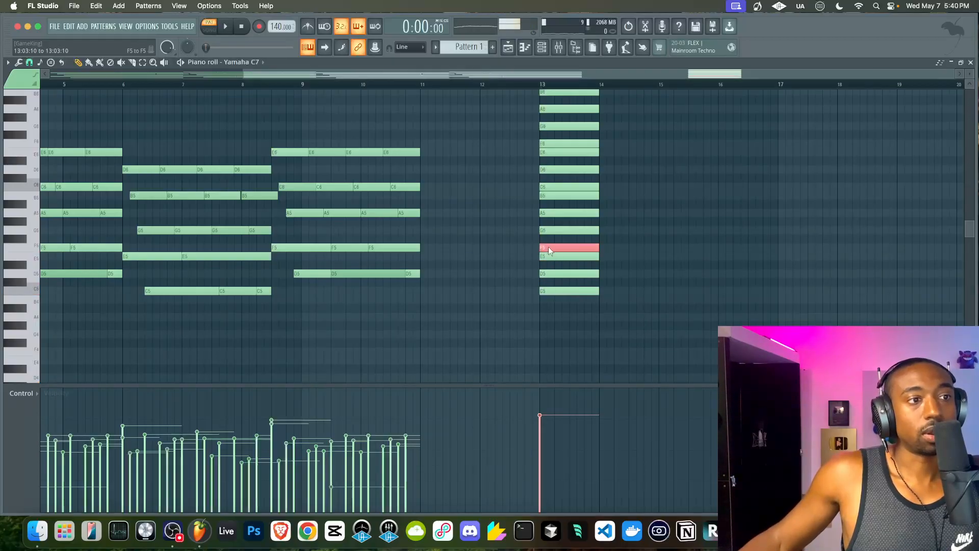
pyautogui.keyDown('super'); pyautogui.click(558, 230); pyautogui.keyUp('super')
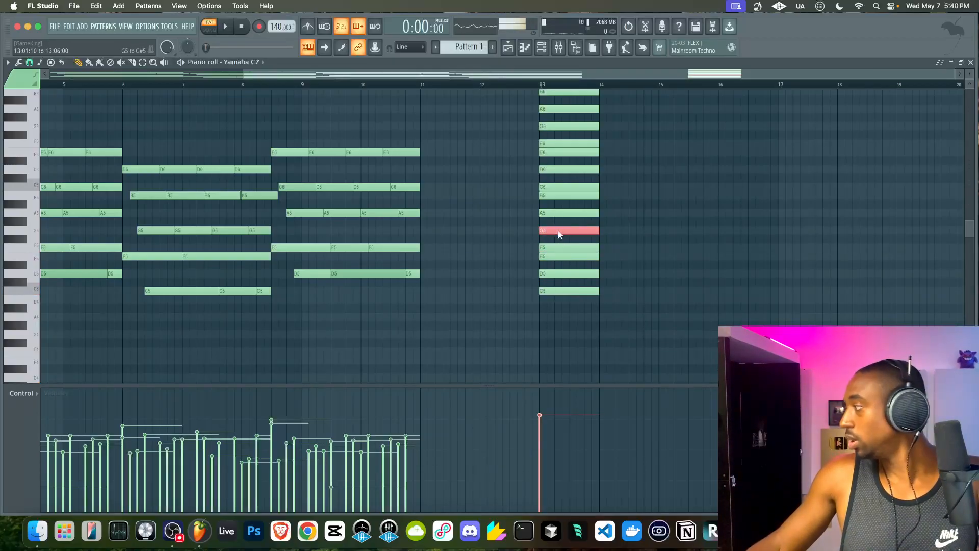
pyautogui.moveTo(545, 230); pyautogui.dragTo(560, 231)
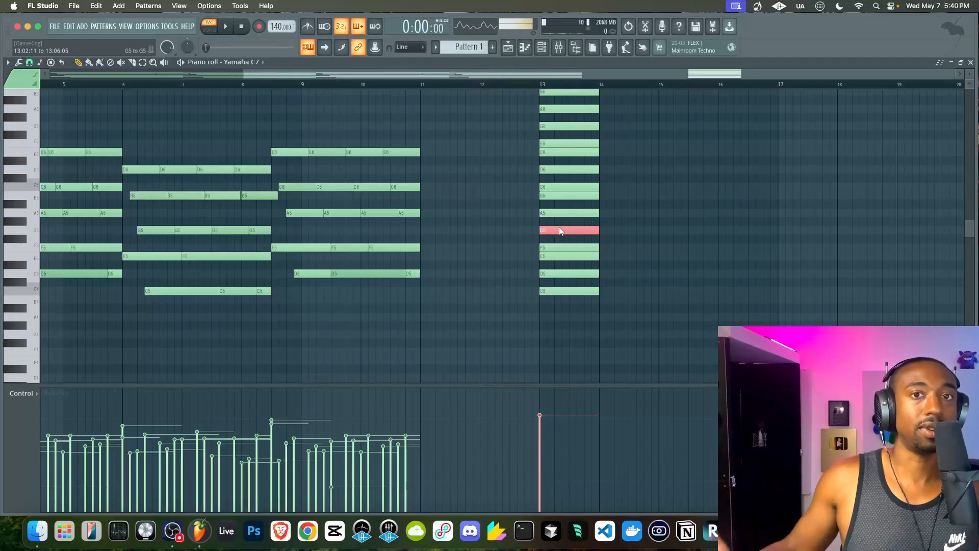
pyautogui.moveTo(534, 302); pyautogui.dragTo(560, 288)
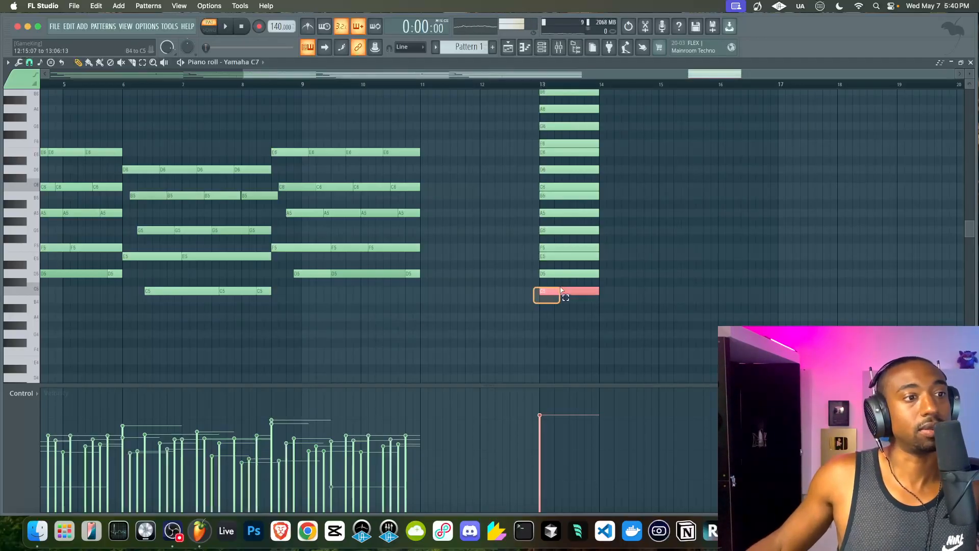
pyautogui.click(548, 230)
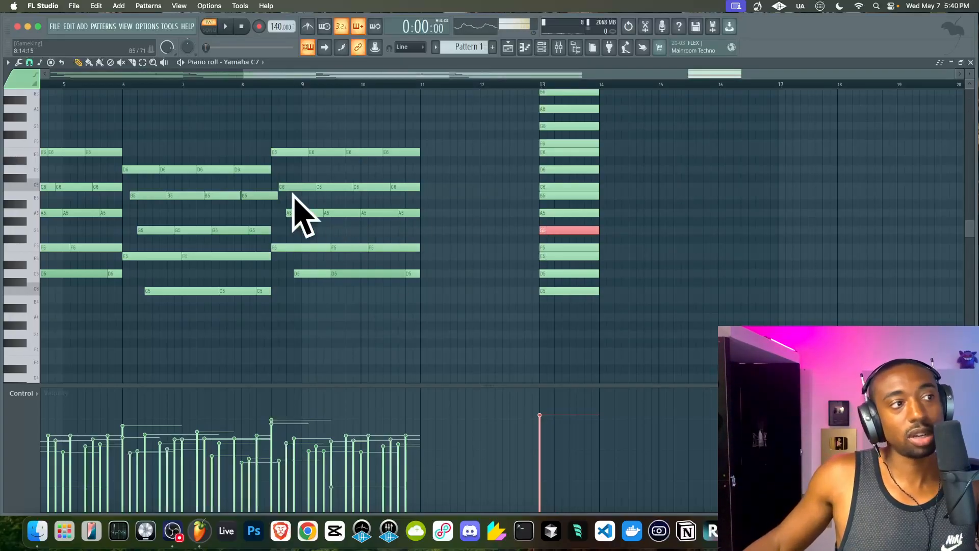
# Play the duplicated arpeggio from bar 8 to hear its ending.
pyautogui.press('space')
pyautogui.click(261, 85)
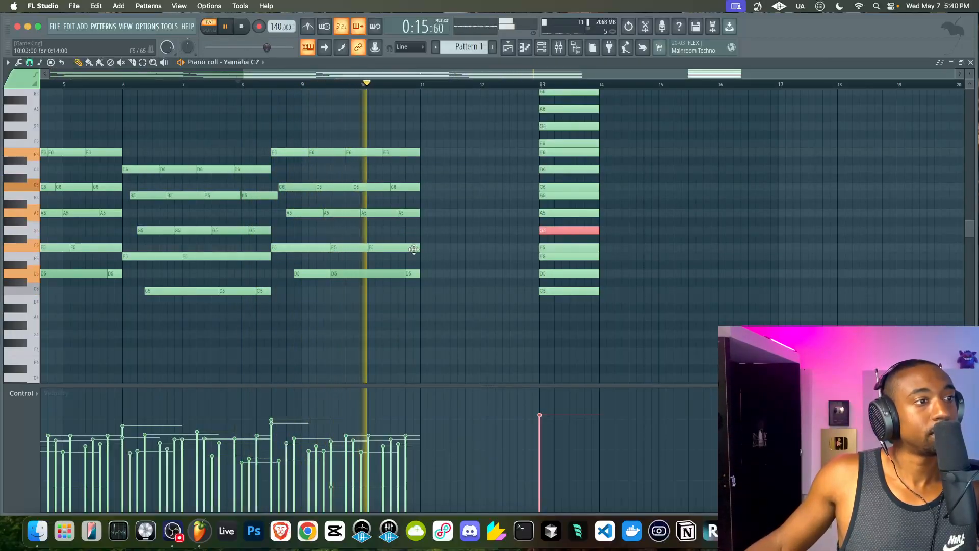
pyautogui.press('space')
# Select the last five notes of the duplicated arpeggio before bar 11 and rework them into A#5, F5, D#5, B4 and G4.
pyautogui.moveTo(412, 143); pyautogui.dragTo(414, 219)
pyautogui.keyDown('shift'); pyautogui.keyDown('super'); pyautogui.click(417, 275); pyautogui.keyUp('super'); pyautogui.keyUp('shift')
pyautogui.scroll(3, 416, 258)
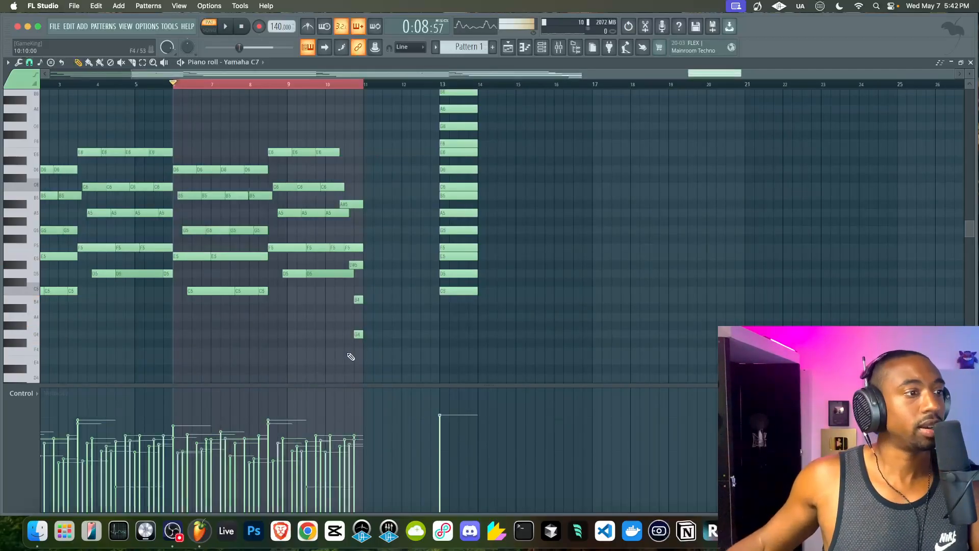
# Select the five ending notes before bar 11 and play the bars 6 to 11 loop to hear the reworked ending.
pyautogui.moveTo(358, 189); pyautogui.dragTo(368, 337)
pyautogui.rightClick(326, 339)
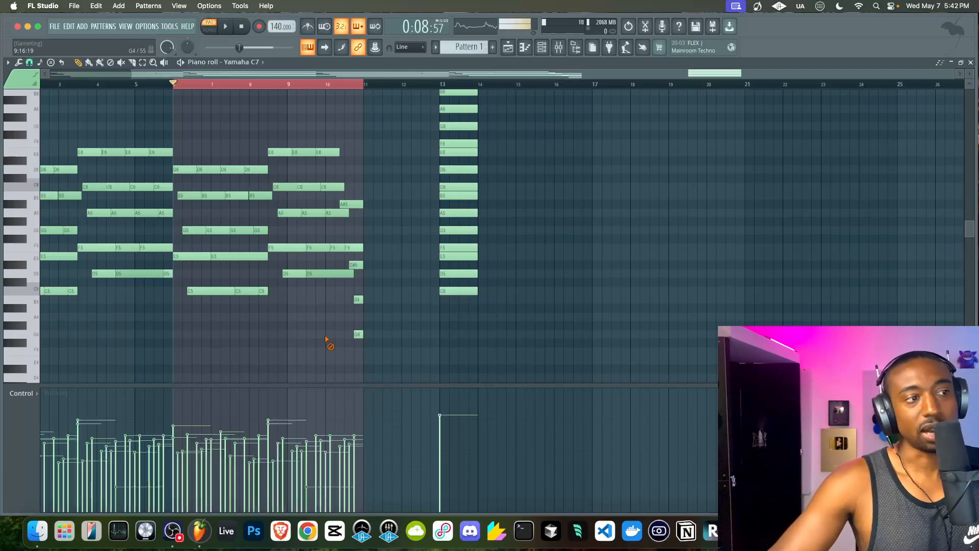
pyautogui.press('space')
pyautogui.moveTo(359, 198); pyautogui.dragTo(365, 337)
pyautogui.keyDown('shift'); pyautogui.keyDown('super'); pyautogui.click(339, 249); pyautogui.keyUp('super'); pyautogui.keyUp('shift')
pyautogui.press('super+Up')
pyautogui.press('super+Down')
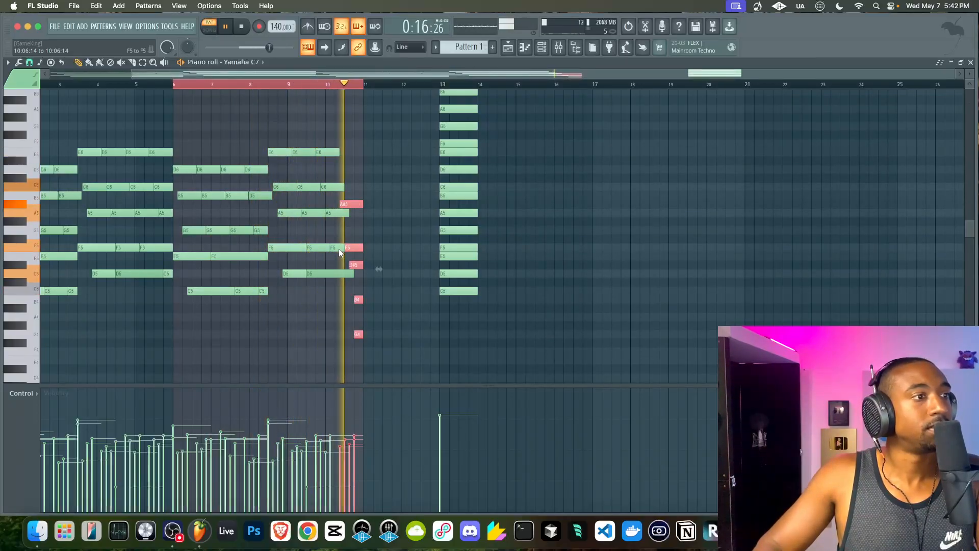
pyautogui.press('space')
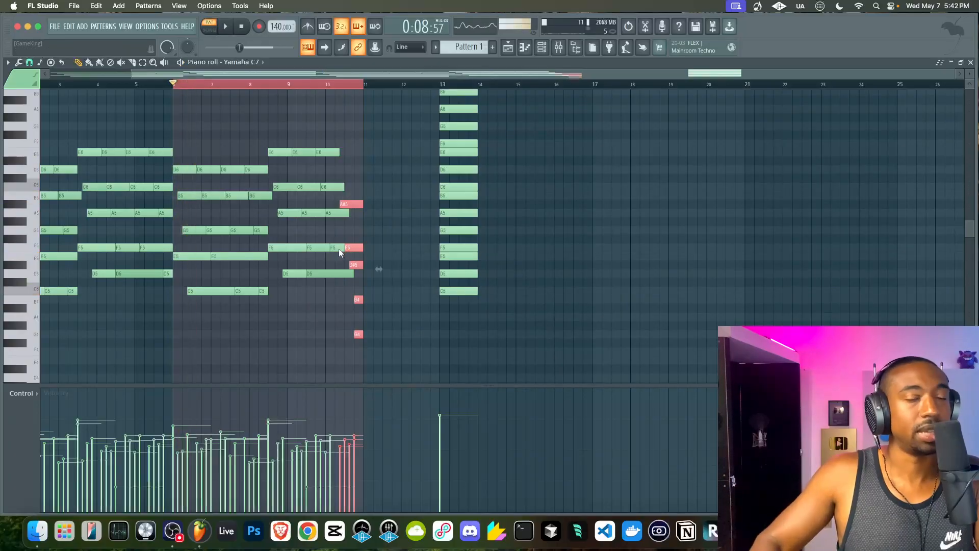
pyautogui.press('space')
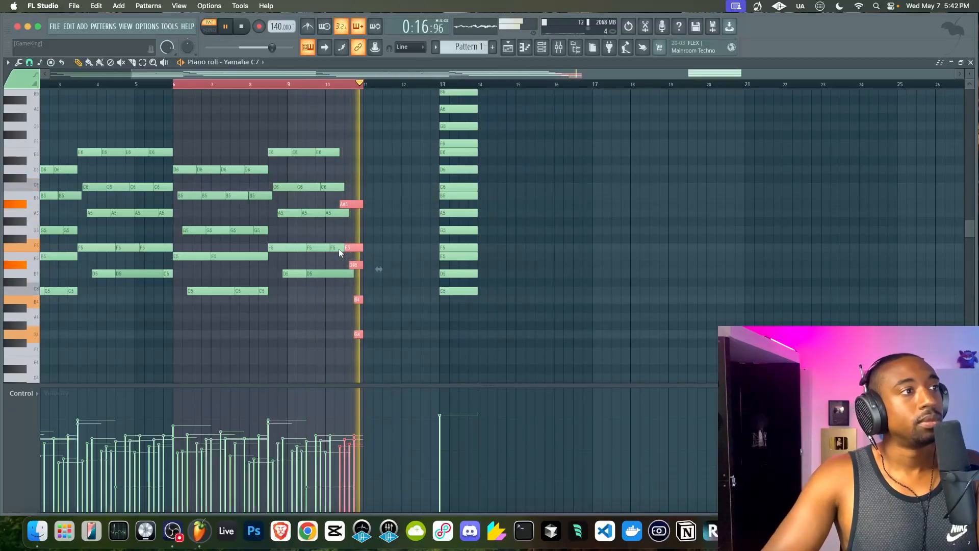
pyautogui.press('space')
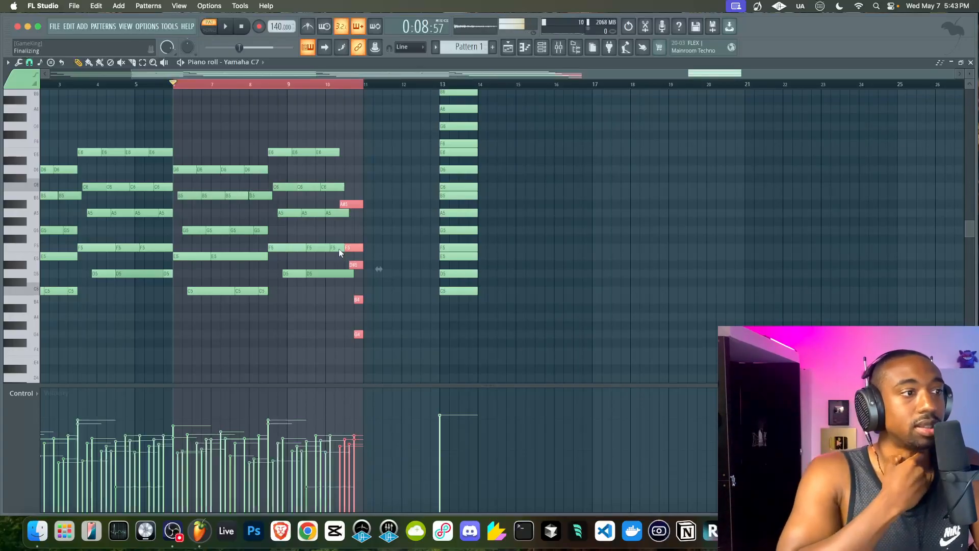
# Try the five ending notes before bar 11 an octave higher while playing the loop, and return them to their original octave.
pyautogui.hotkey('ctrl', 'Up')
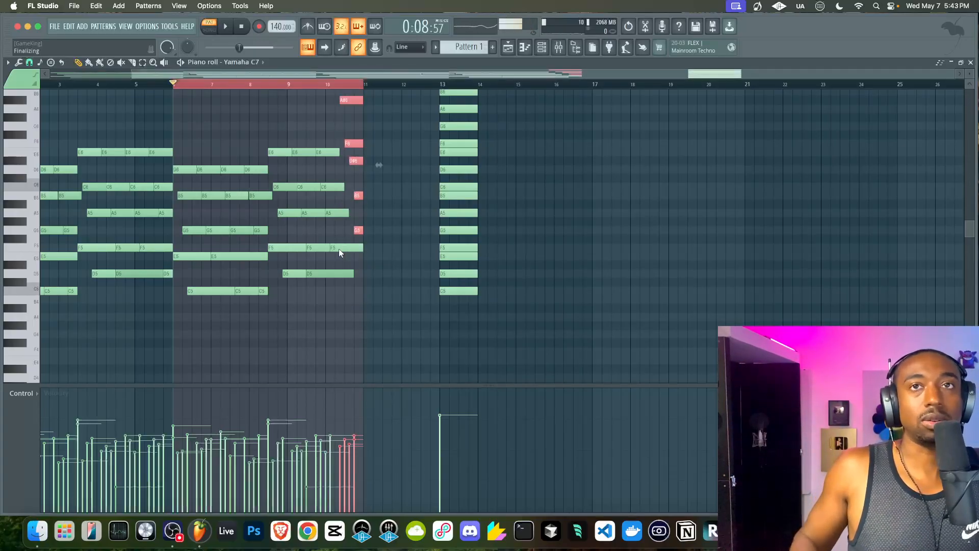
pyautogui.scroll(4, 338, 249)
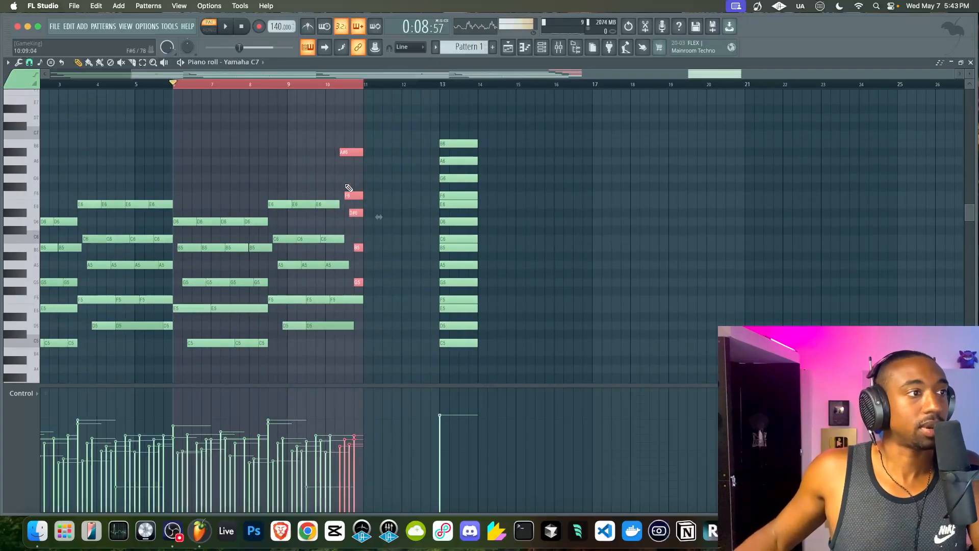
pyautogui.press('space')
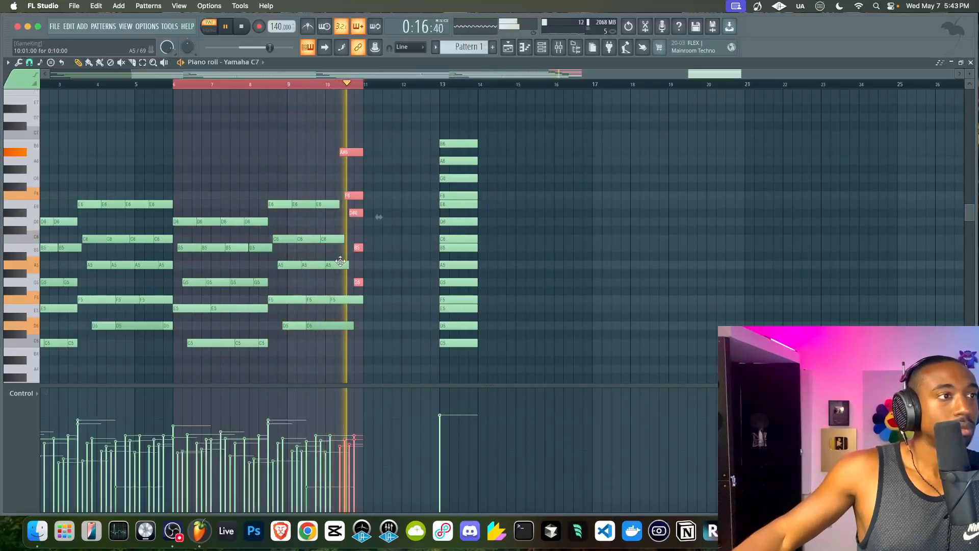
pyautogui.press('space')
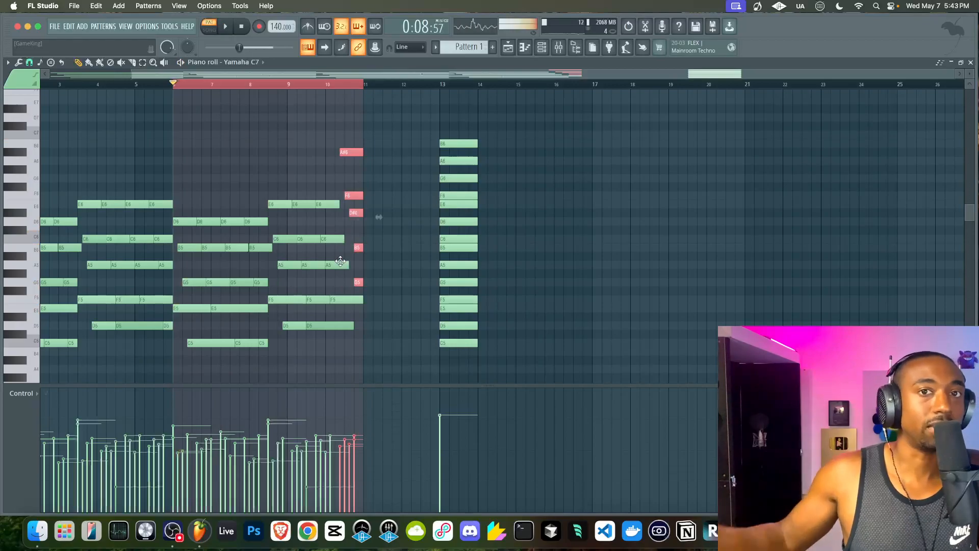
pyautogui.press('space')
pyautogui.hotkey('ctrl', 'Down')
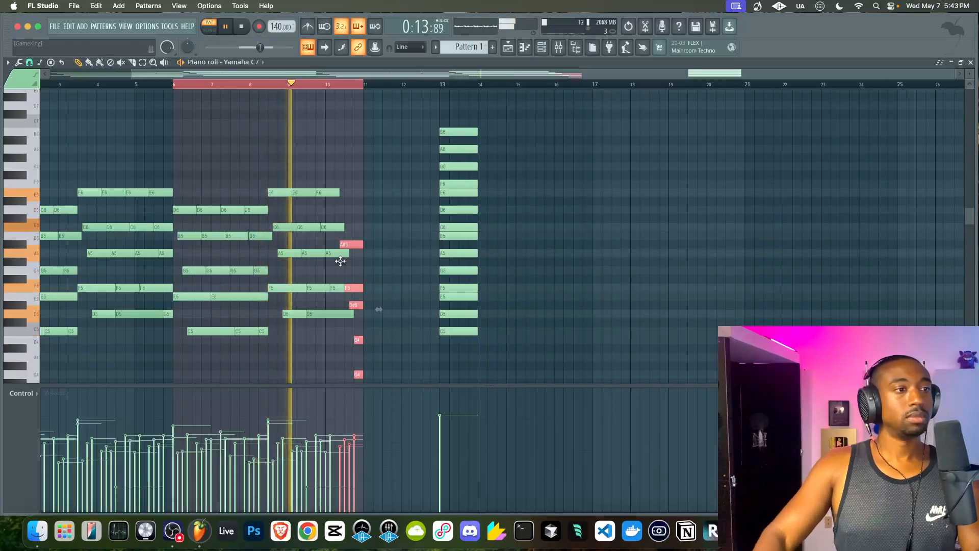
# Move the whole C major scale stack from bar 13 to bar 19.
pyautogui.hscroll(3, 342, 258)
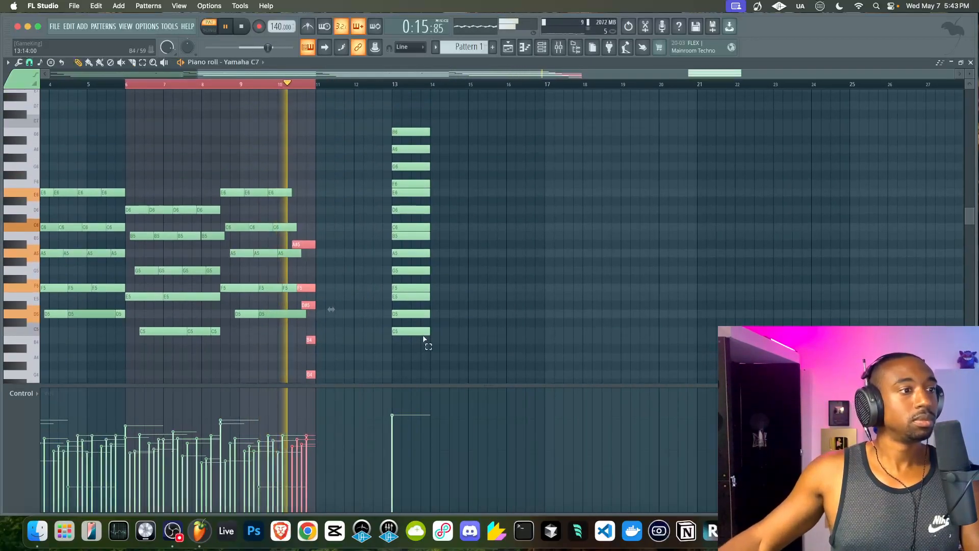
pyautogui.moveTo(428, 342); pyautogui.dragTo(390, 78)
pyautogui.scroll(-4, 417, 377)
pyautogui.moveTo(401, 235); pyautogui.dragTo(631, 238)
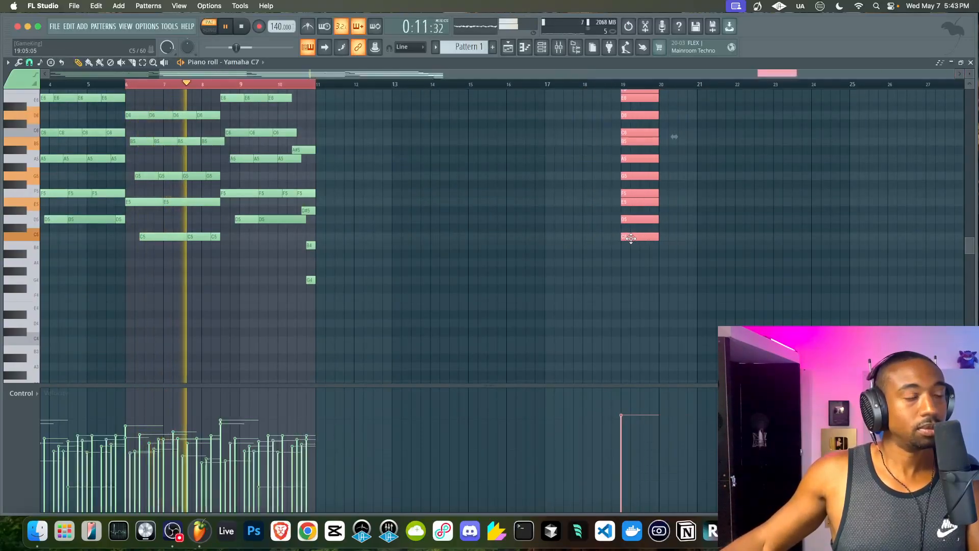
# Duplicate the bars 6 to 11 arpeggio to start at bar 11, and raise the copy's last five notes an octave.
pyautogui.moveTo(359, 327); pyautogui.dragTo(143, 105)
pyautogui.hotkey('ctrl', 'b')
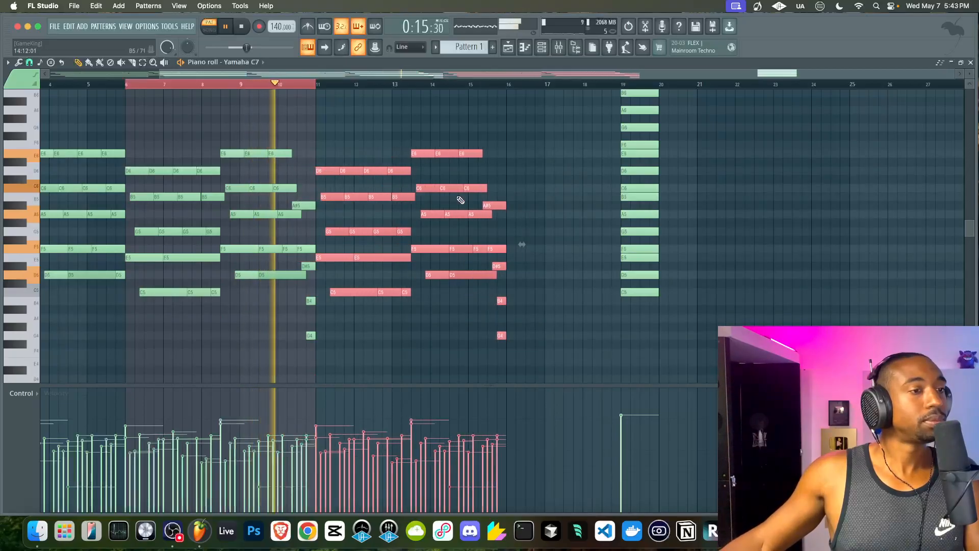
pyautogui.moveTo(507, 193); pyautogui.dragTo(485, 338)
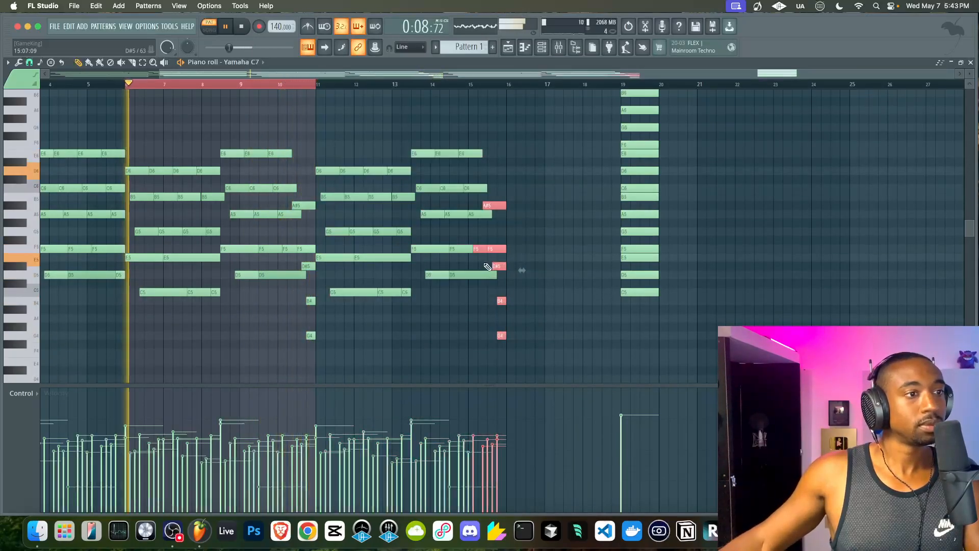
pyautogui.hotkey('ctrl', 'Up')
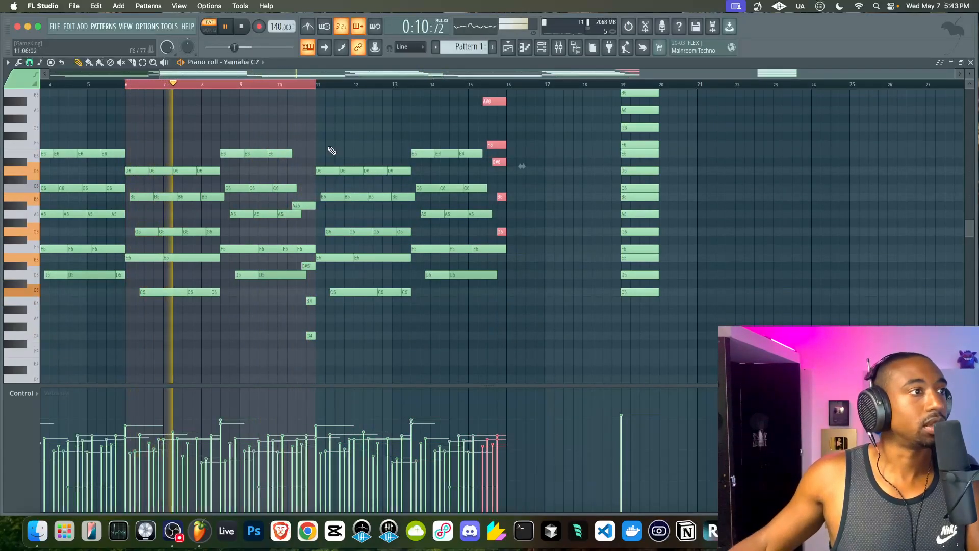
# Extend the loop region to cover bars 6 to 16 and play both arpeggios with their different endings.
pyautogui.moveTo(506, 85); pyautogui.dragTo(127, 99)
pyautogui.rightClick(172, 123)
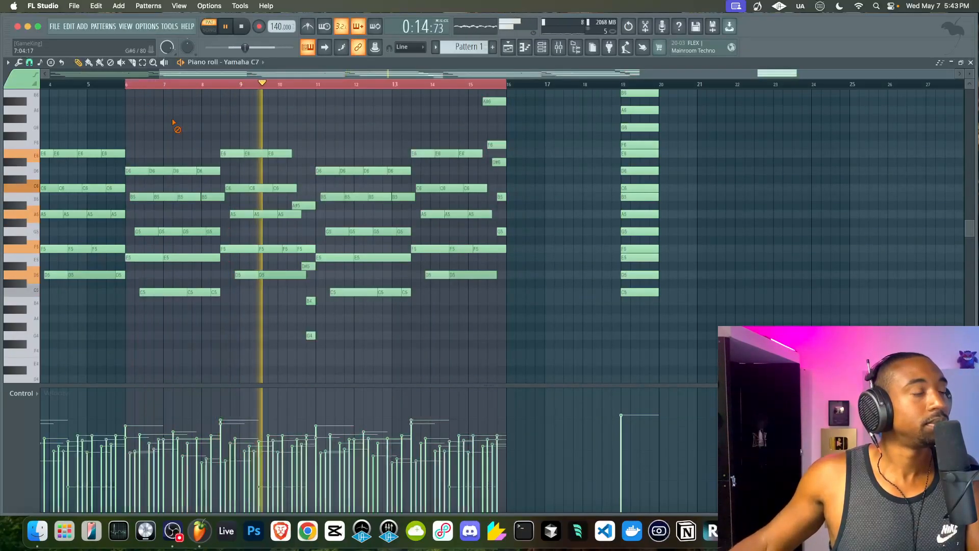
pyautogui.scroll(-2, 173, 123)
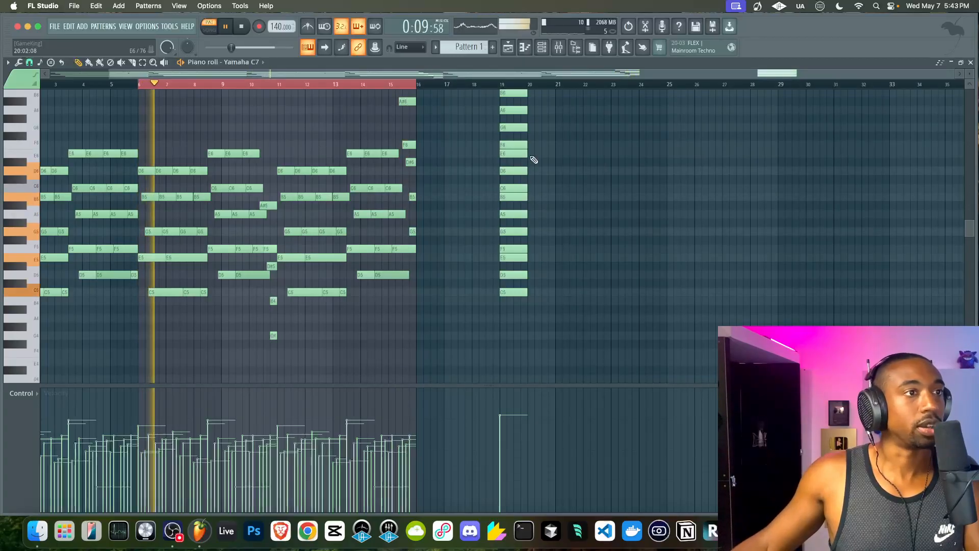
# Stop playback, clear the loop region, and move the whole C major scale stack to start at bar 26.
pyautogui.press('space')
pyautogui.keyDown('super'); pyautogui.click(519, 87); pyautogui.keyUp('super')
pyautogui.moveTo(532, 325); pyautogui.dragTo(525, 52)
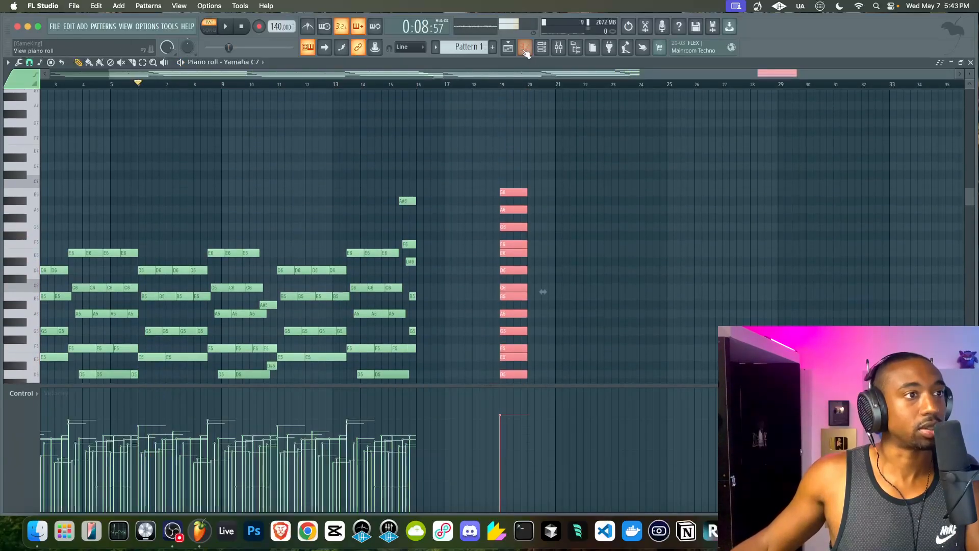
pyautogui.scroll(-5, 515, 224)
pyautogui.moveTo(514, 236); pyautogui.dragTo(710, 238)
# Duplicate all the arpeggio notes from bars 6 to 16 so the copy starts at bar 16.
pyautogui.moveTo(447, 307)
pyautogui.mouseDown()
pyautogui.moveTo(240, 87)
pyautogui.moveTo(227, 82)
pyautogui.moveTo(219, 110)
pyautogui.mouseUp()
pyautogui.press('space')
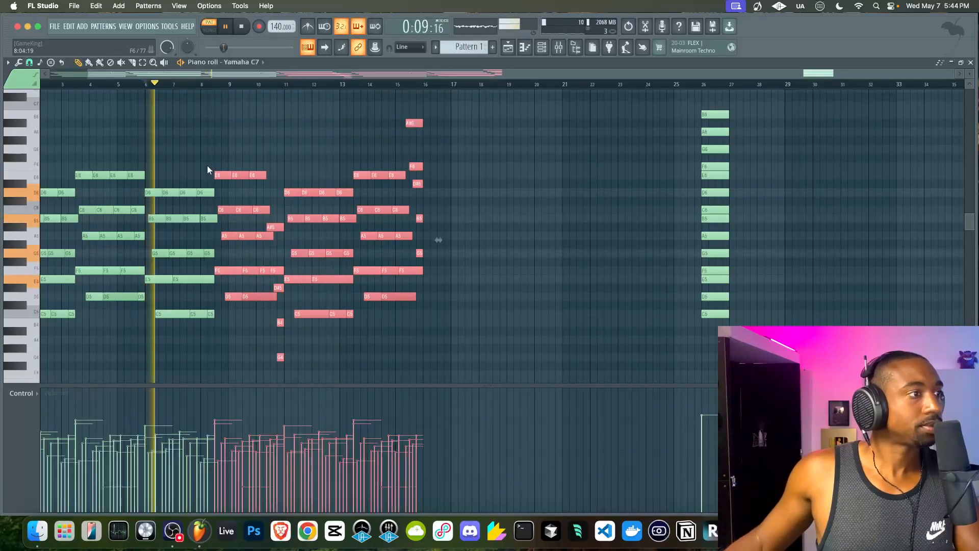
pyautogui.moveTo(210, 177); pyautogui.dragTo(154, 338)
pyautogui.press('space')
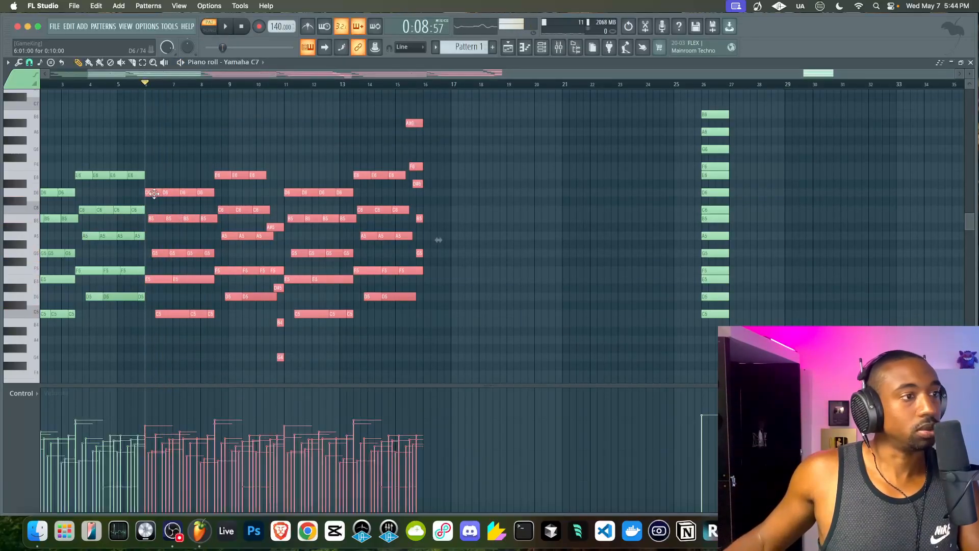
pyautogui.moveTo(154, 193); pyautogui.dragTo(432, 191)
pyautogui.moveTo(565, 219); pyautogui.dragTo(561, 363)
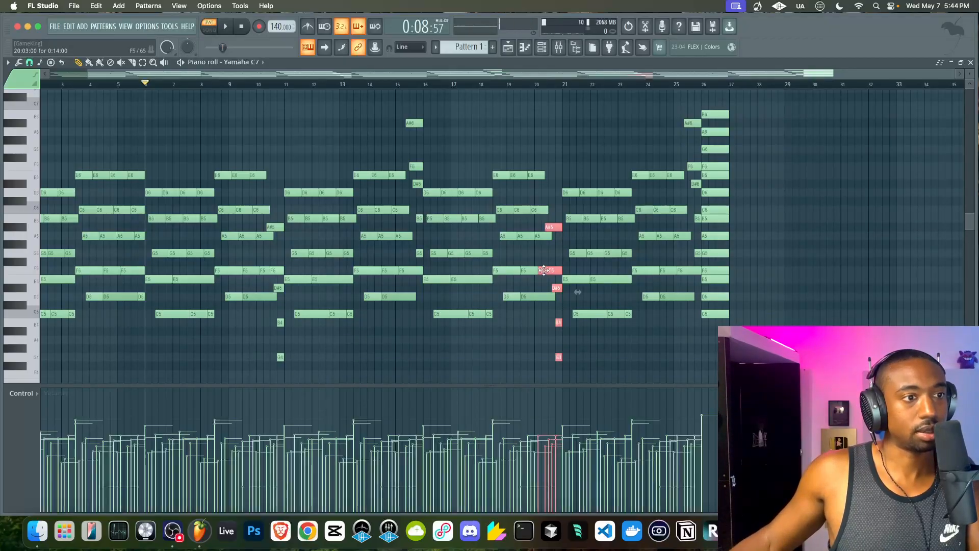
pyautogui.press('super+Up')
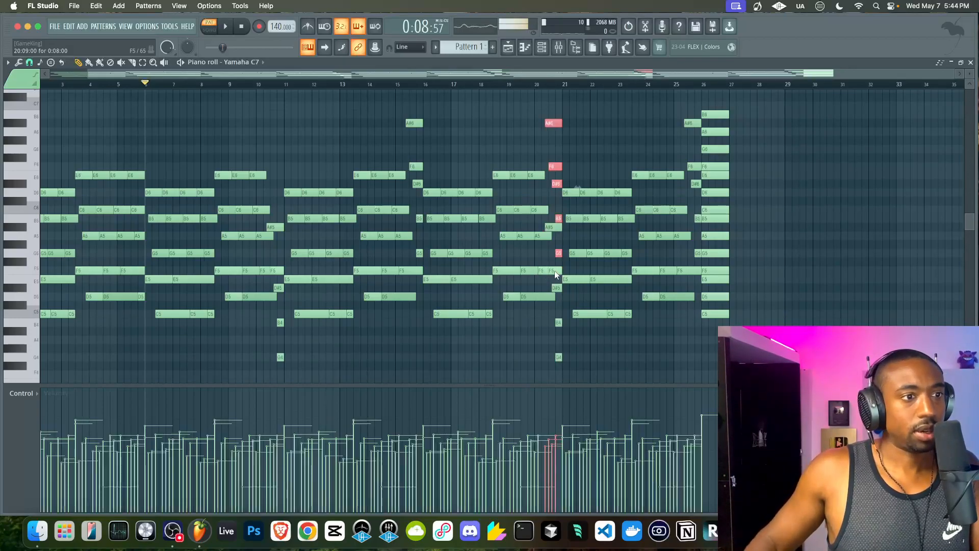
pyautogui.press('Delete')
# Transpose the five ending notes before bar 21 up an octave and down six semitones, to E6, B5, A5, F5 and C#5.
pyautogui.moveTo(556, 359); pyautogui.dragTo(558, 213)
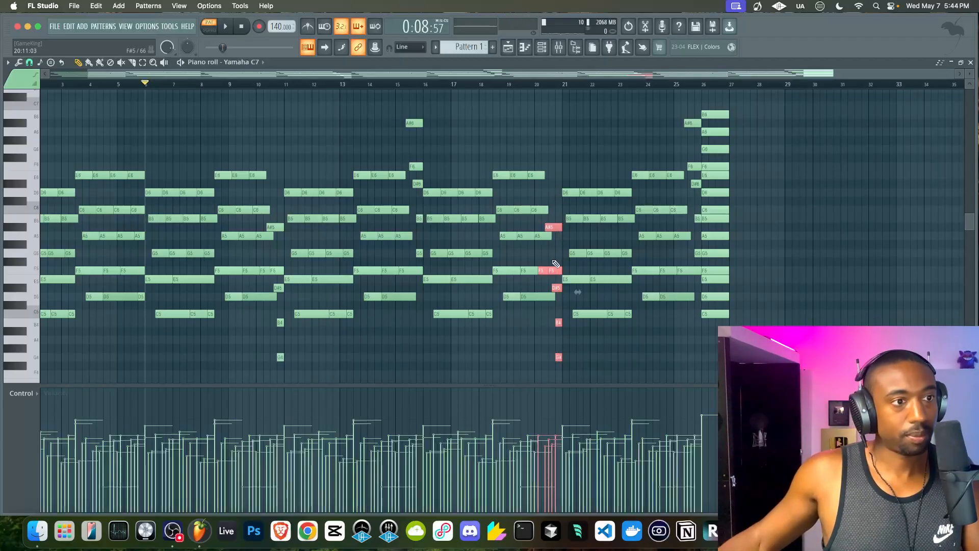
pyautogui.press('super+Up')
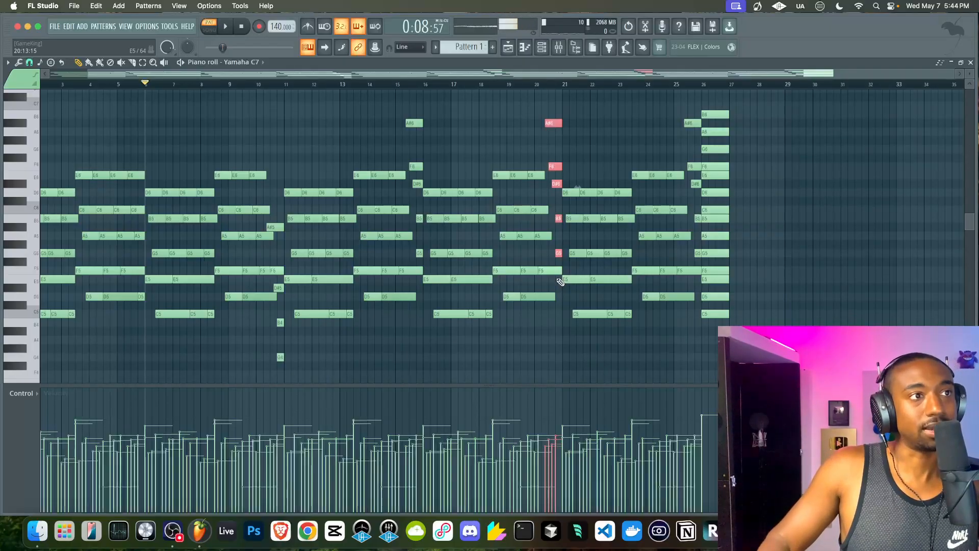
pyautogui.hotkey('shift', 'Down')
pyautogui.hotkey('shift', 'Down')
pyautogui.hotkey('shift', 'Down')
pyautogui.hotkey('shift', 'Down')
pyautogui.hotkey('shift', 'Down')
pyautogui.hotkey('shift', 'Down')
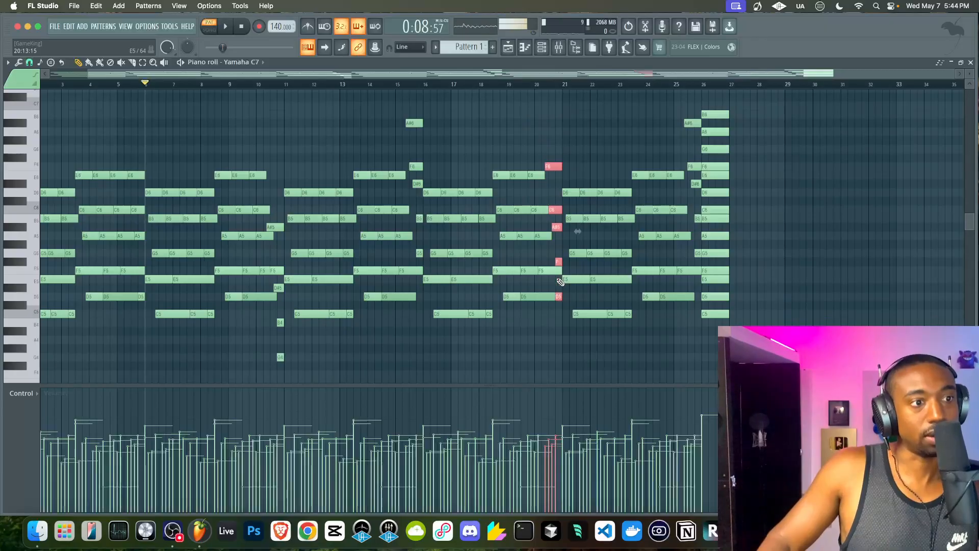
pyautogui.scroll(5, 574, 322)
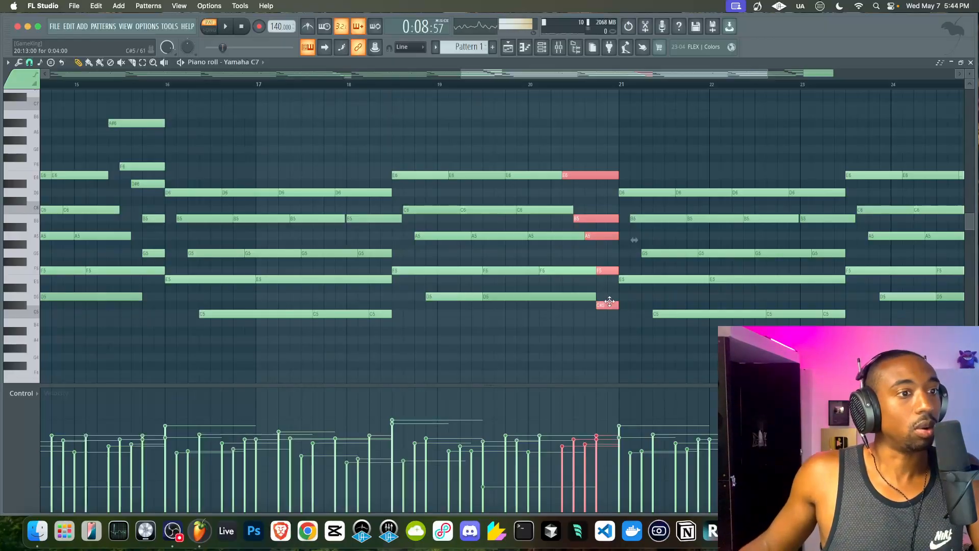
# Highlight the E6 notes leading up to bar 21 and play the progression from about bar 14 to hear the transposed ending.
pyautogui.click(385, 314)
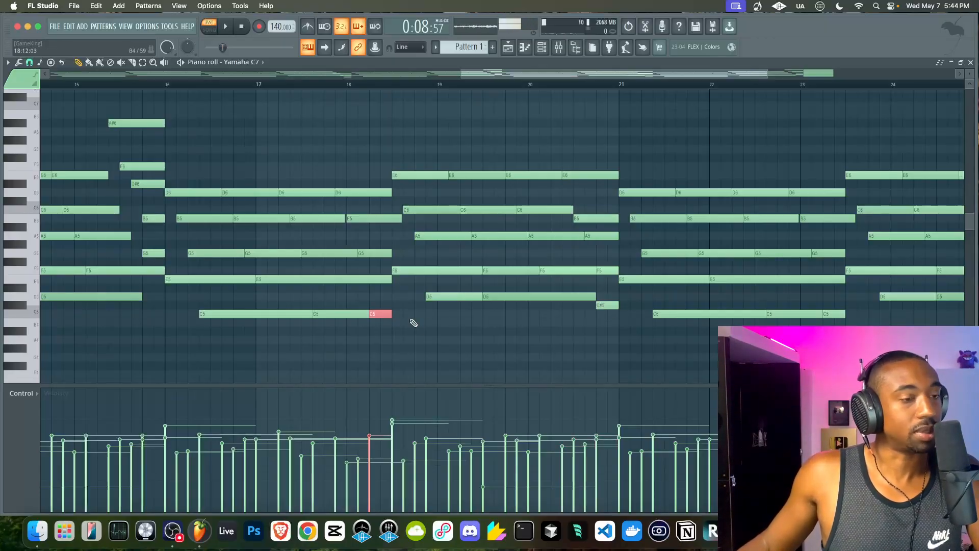
pyautogui.scroll(-4, 447, 286)
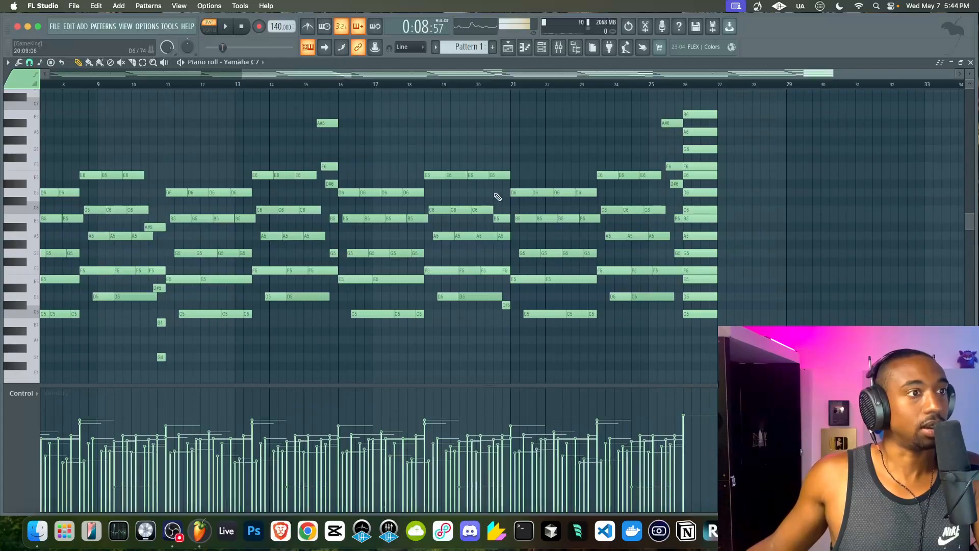
pyautogui.moveTo(500, 178); pyautogui.dragTo(443, 176)
pyautogui.press('space')
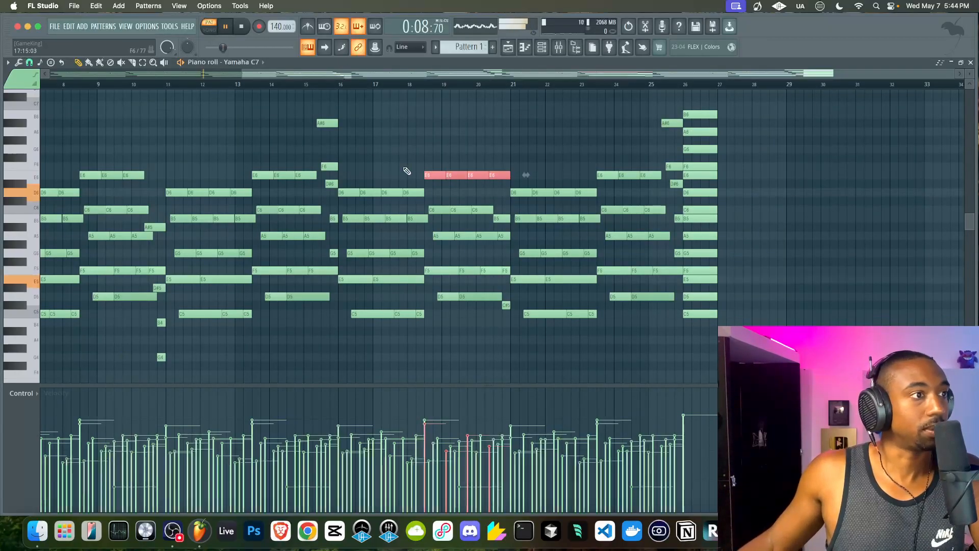
pyautogui.click(283, 85)
pyautogui.press('space')
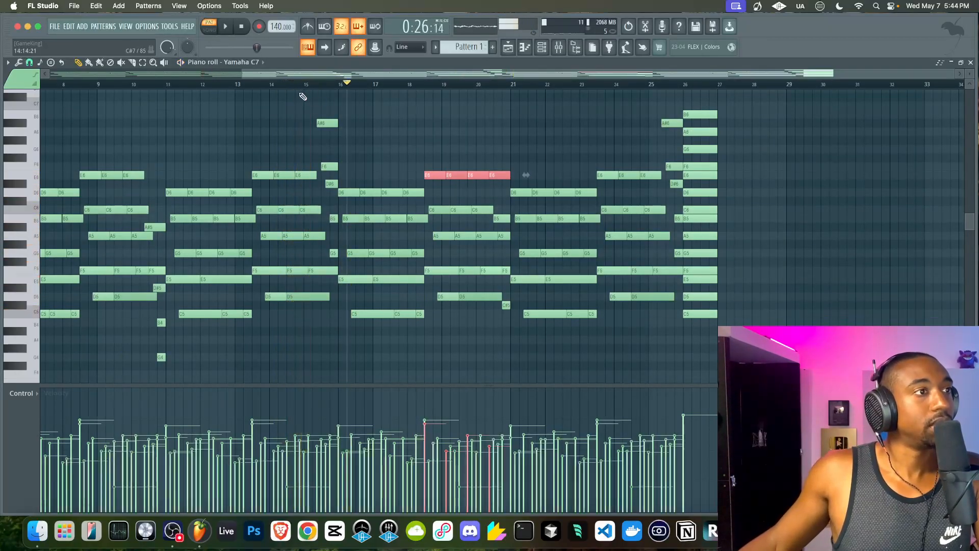
pyautogui.click(241, 26)
pyautogui.scroll(-1, 277, 138)
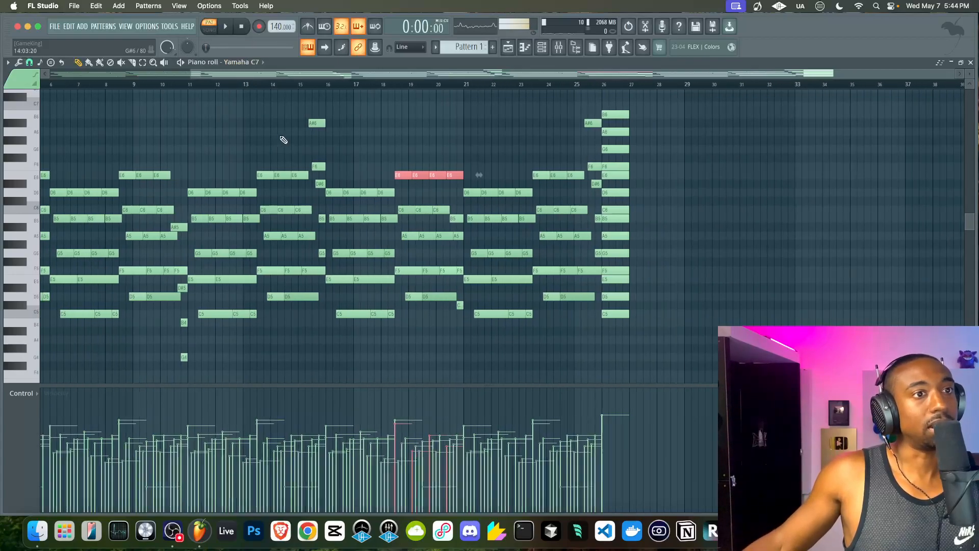
pyautogui.moveTo(607, 90); pyautogui.dragTo(597, 247)
pyautogui.keyDown('super'); pyautogui.click(575, 89); pyautogui.keyUp('super')
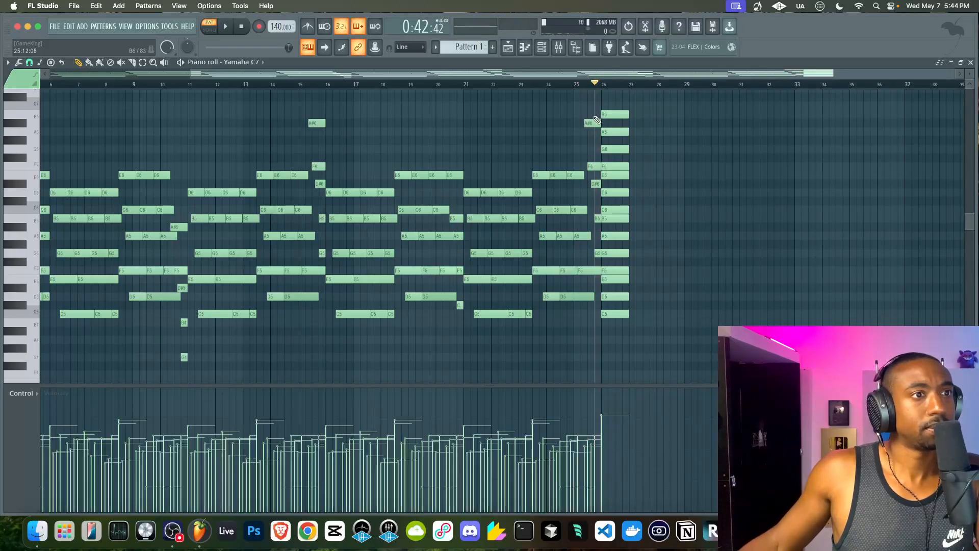
# Transpose the five ending notes before bar 26 down an octave and up six semitones, to E6, B5, A5, F5 and C#5.
pyautogui.moveTo(594, 125); pyautogui.dragTo(596, 218)
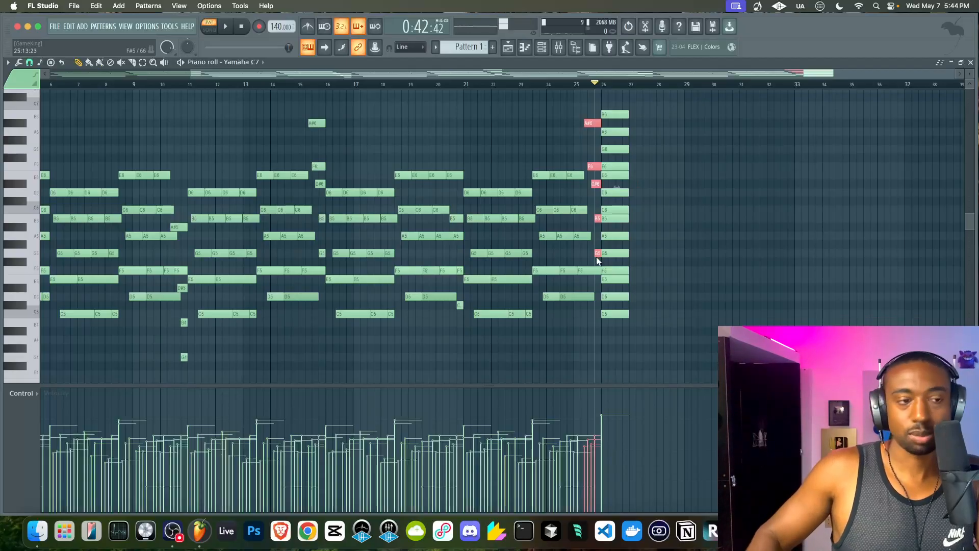
pyautogui.press('super+Down')
pyautogui.press('Up')
pyautogui.press('Up')
pyautogui.press('Up')
pyautogui.press('Up')
pyautogui.press('Up')
pyautogui.press('Up')
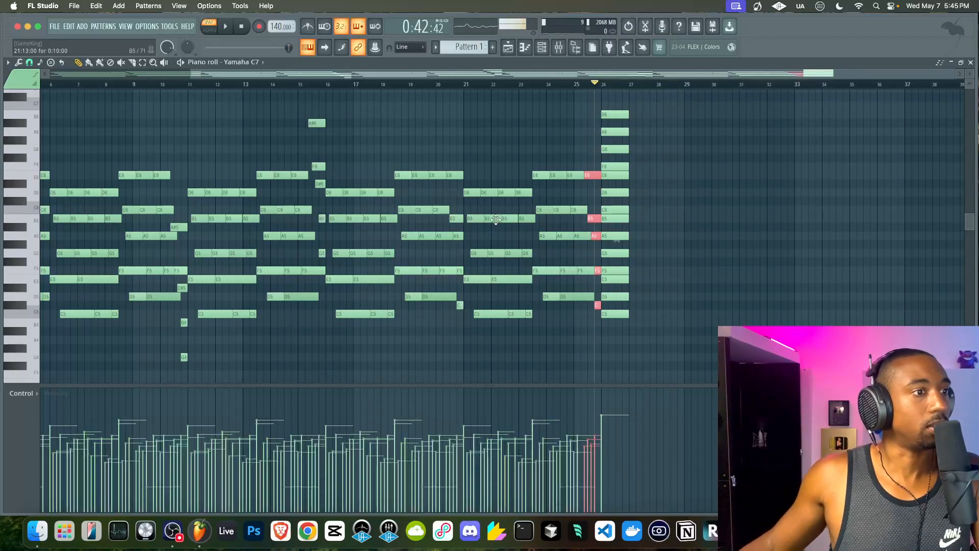
# Select all the arpeggio notes from bar 1 up to bar 26, leaving out the stacked scale notes at bar 26.
pyautogui.scroll(-3, 512, 220)
pyautogui.moveTo(518, 92); pyautogui.dragTo(3, 149)
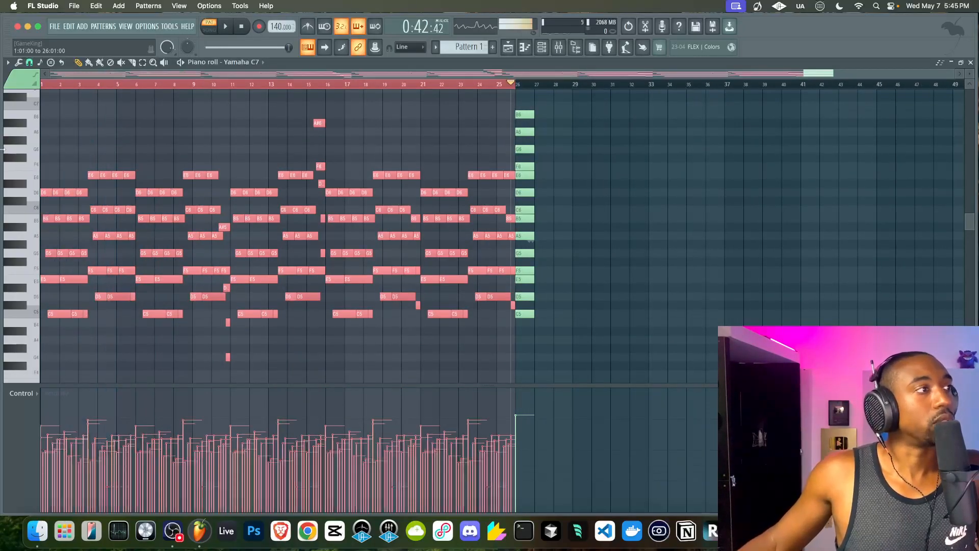
pyautogui.click(19, 63)
pyautogui.click(158, 115)
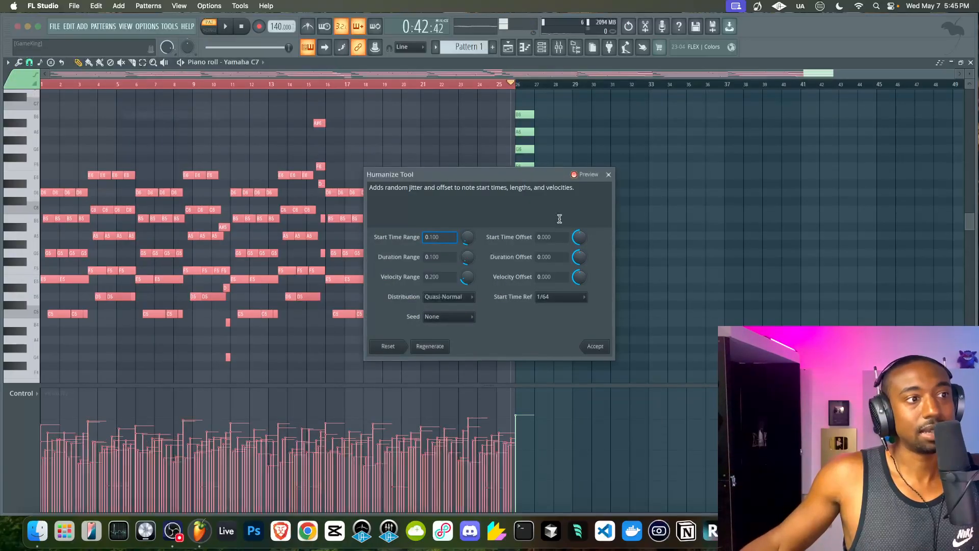
pyautogui.click(609, 175)
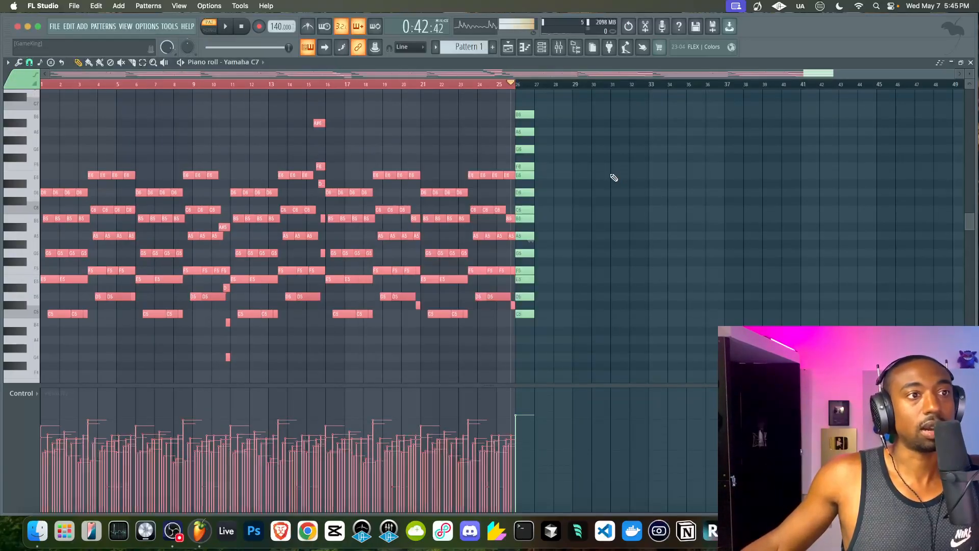
# Run the Remove Overlaps script on the selected notes with the note end time set to Max, and clear the selection.
pyautogui.click(19, 62)
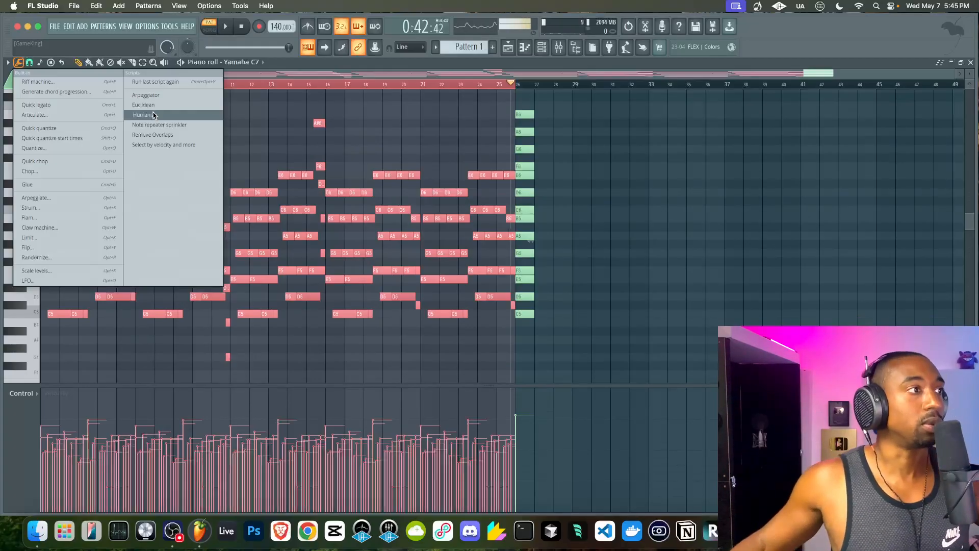
pyautogui.click(159, 136)
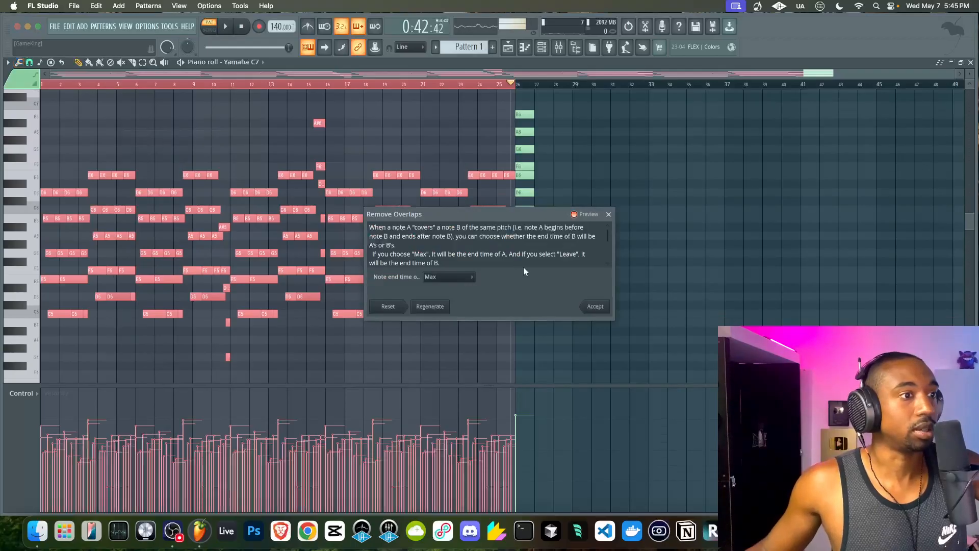
pyautogui.click(592, 306)
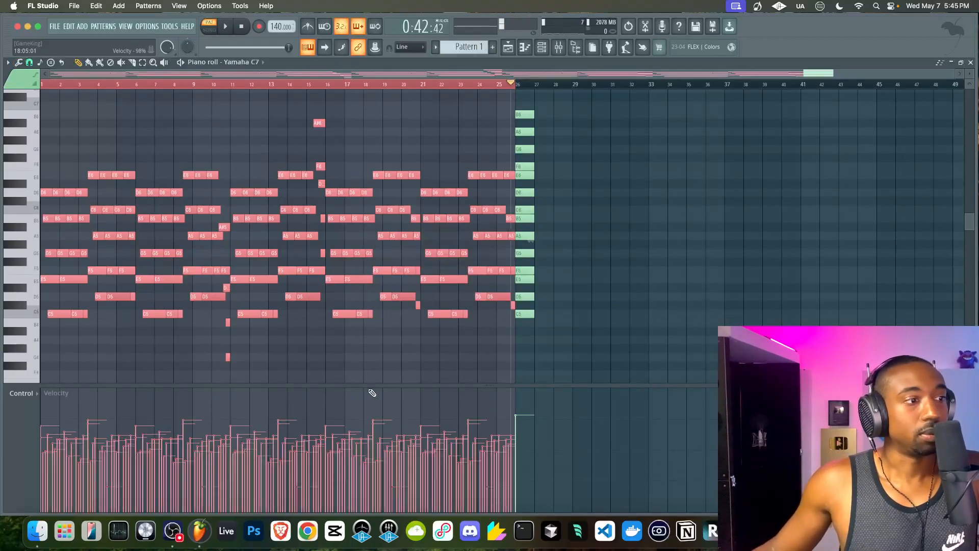
pyautogui.click(357, 363)
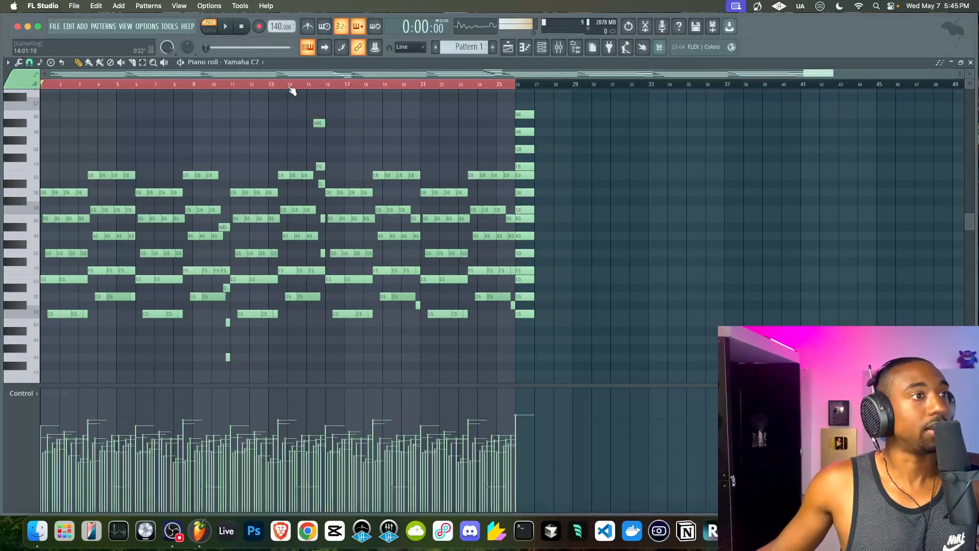
# Mute the MIC mixer track and start playing the progression from bar 1.
pyautogui.click(558, 49)
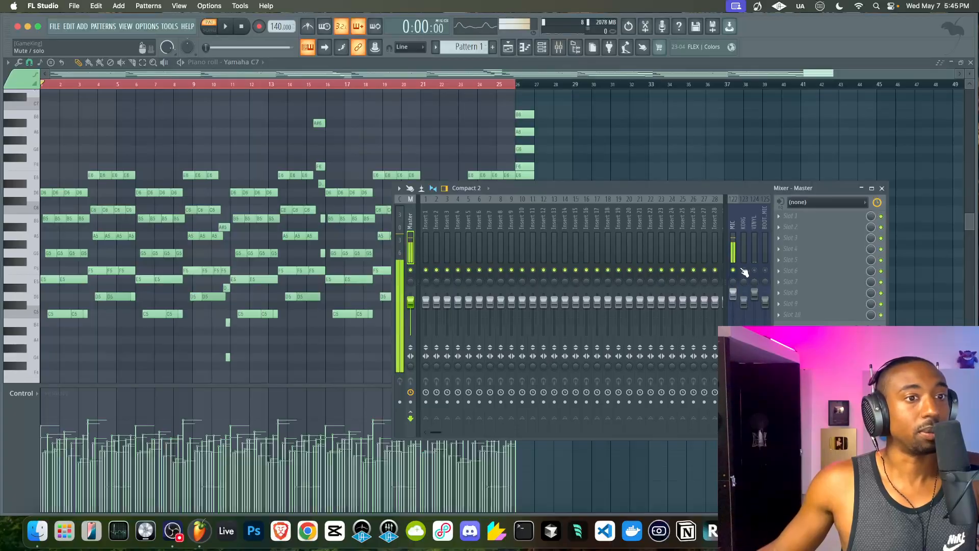
pyautogui.press('space')
pyautogui.press('F9')
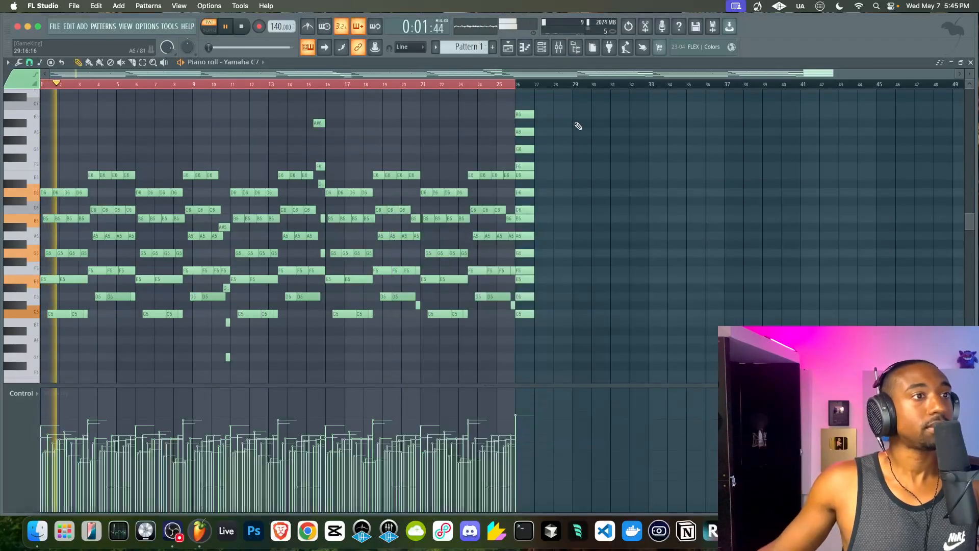
# View the Yamaha C7 preset in the channel's FLEX instrument during playback and close it again.
pyautogui.click(542, 49)
pyautogui.click(126, 90)
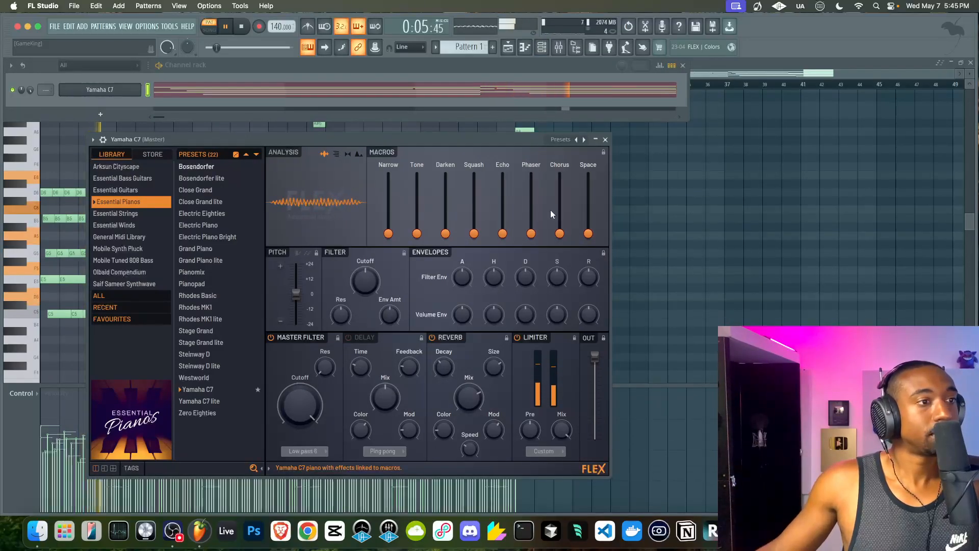
pyautogui.click(606, 140)
pyautogui.press('F6')
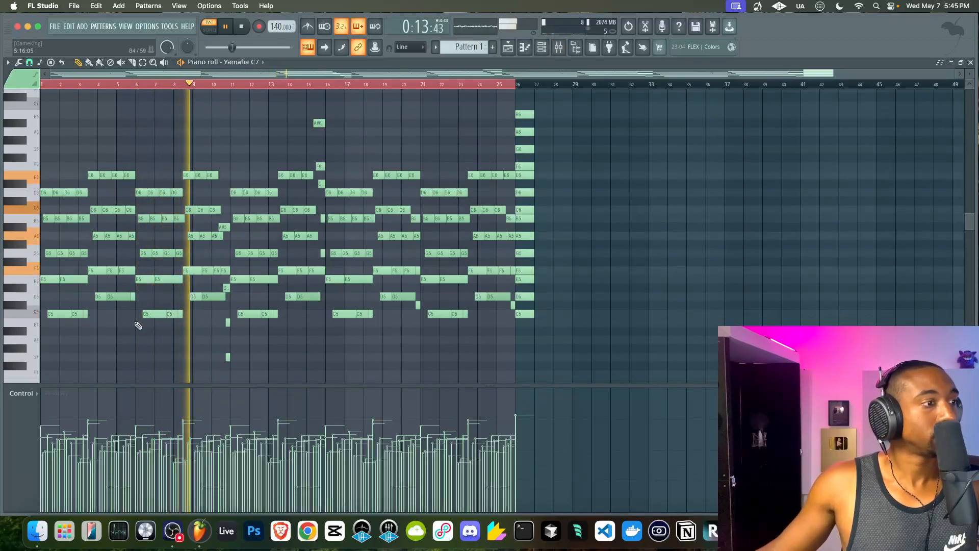
# Listen to the whole progression through bar 25, stop playback and unmute the MIC mixer track.
pyautogui.scroll(-1, 137, 325)
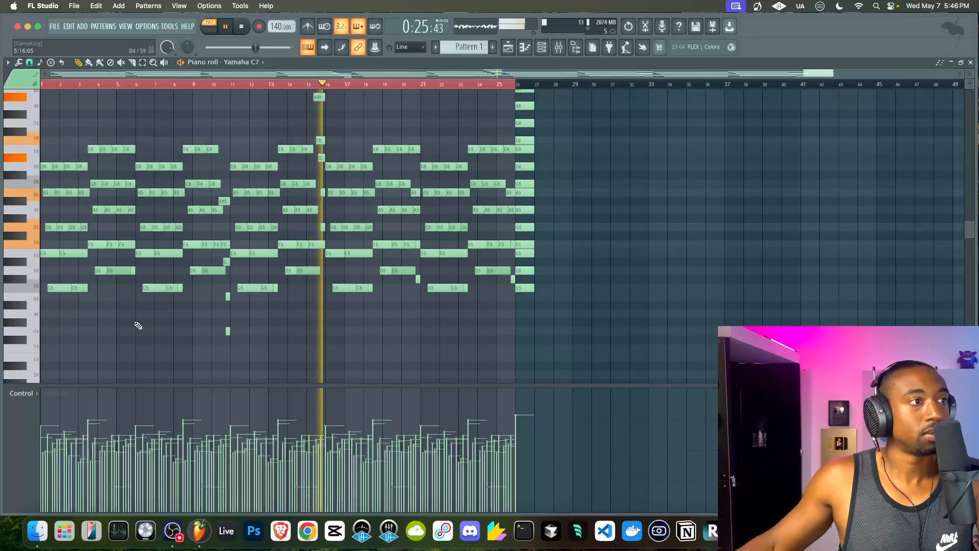
pyautogui.keyDown('ctrl'); pyautogui.scroll(4, 143, 219); pyautogui.keyUp('ctrl')
pyautogui.scroll(3, 143, 219)
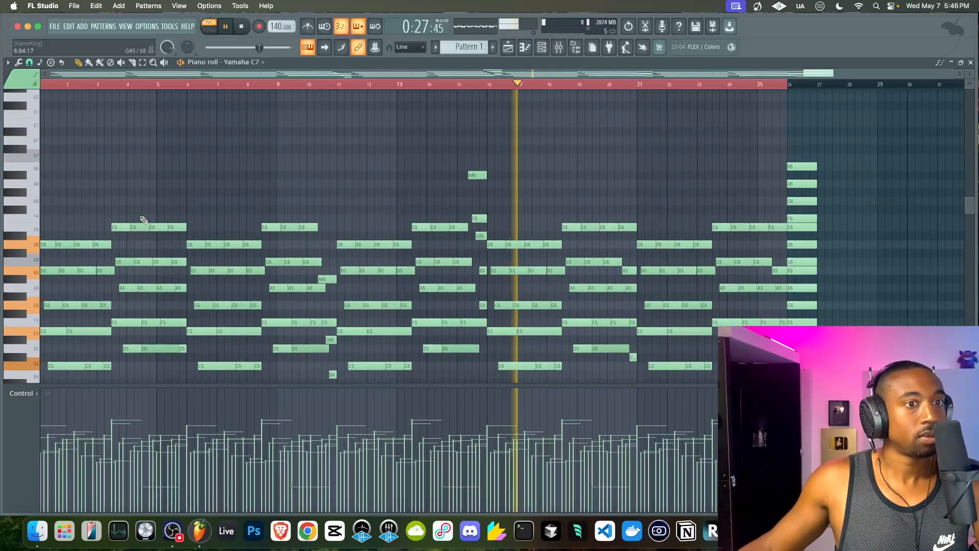
pyautogui.scroll(-1, 153, 212)
pyautogui.scroll(-2, 236, 146)
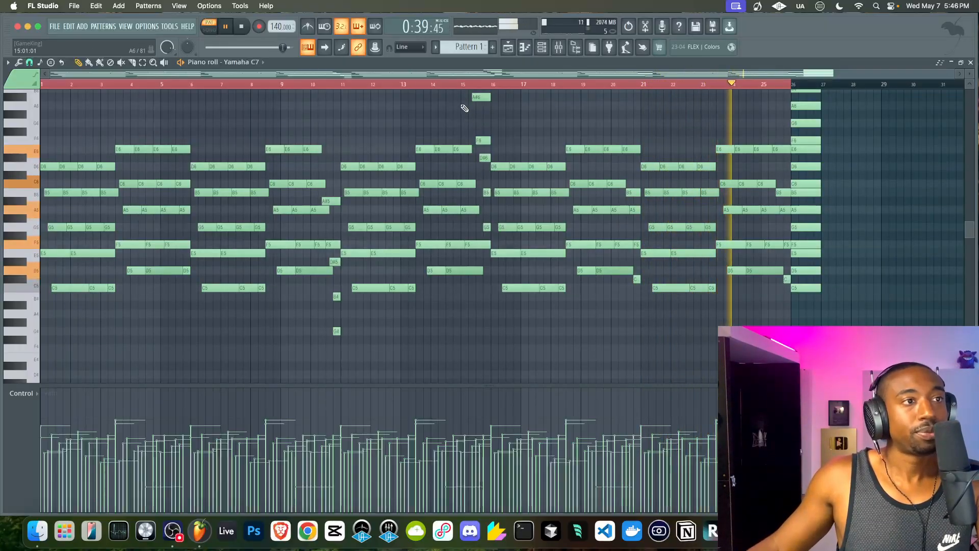
pyautogui.click(558, 47)
pyautogui.press('space')
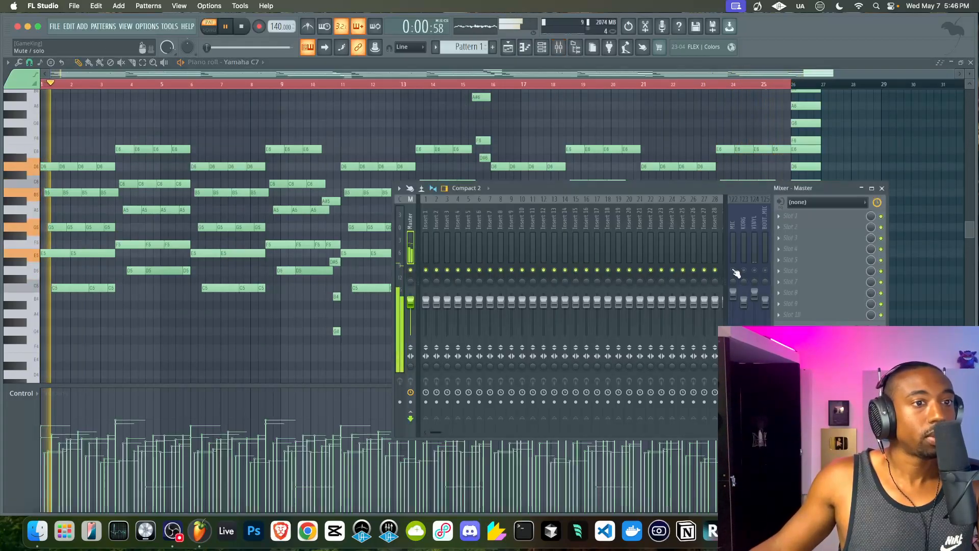
pyautogui.press('F9')
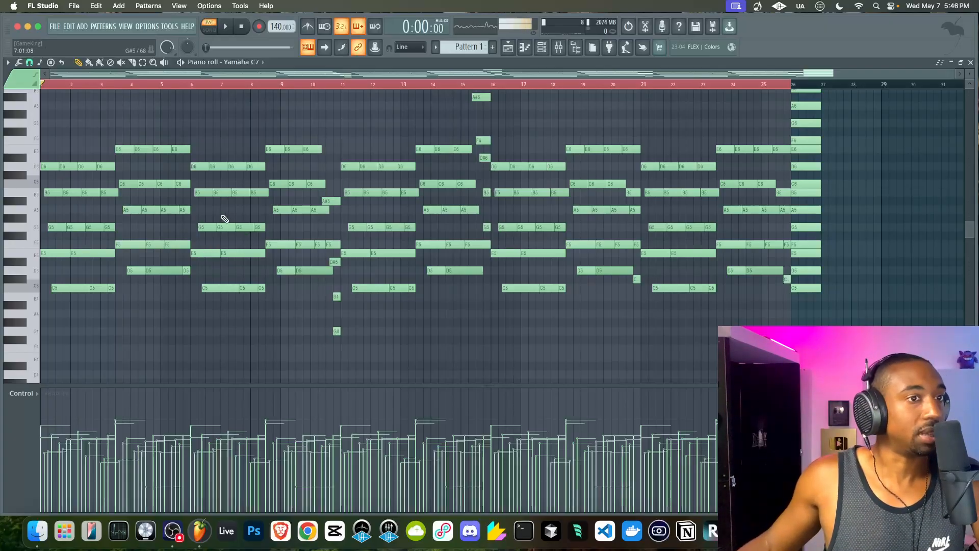
# Transpose all the notes down one semitone and play the first few bars.
pyautogui.scroll(3, 316, 198)
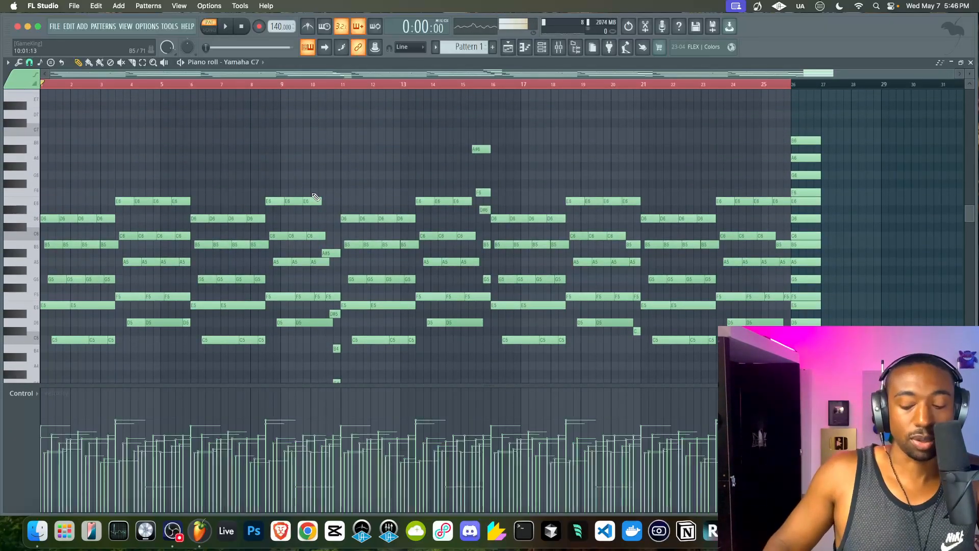
pyautogui.hotkey('shift', 'Down')
pyautogui.scroll(-4, 316, 197)
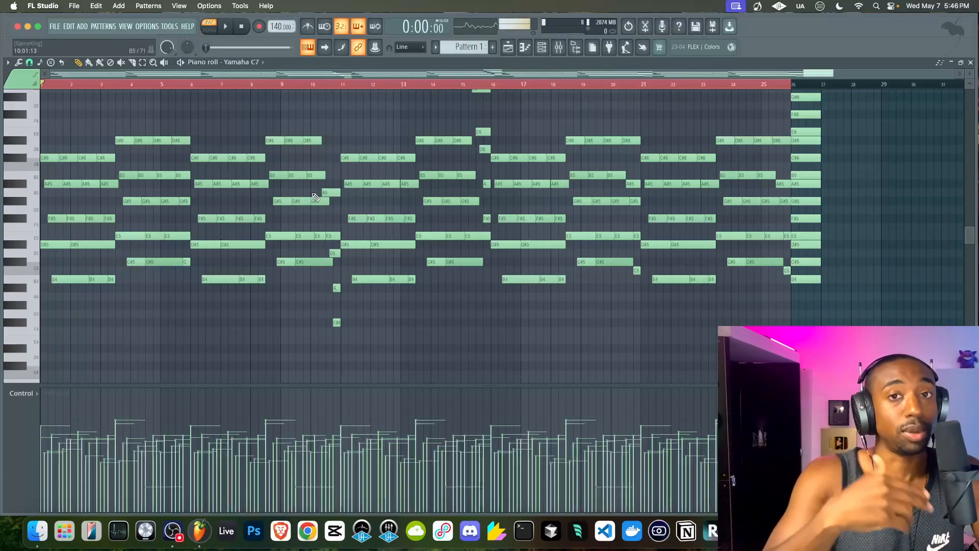
pyautogui.press('space')
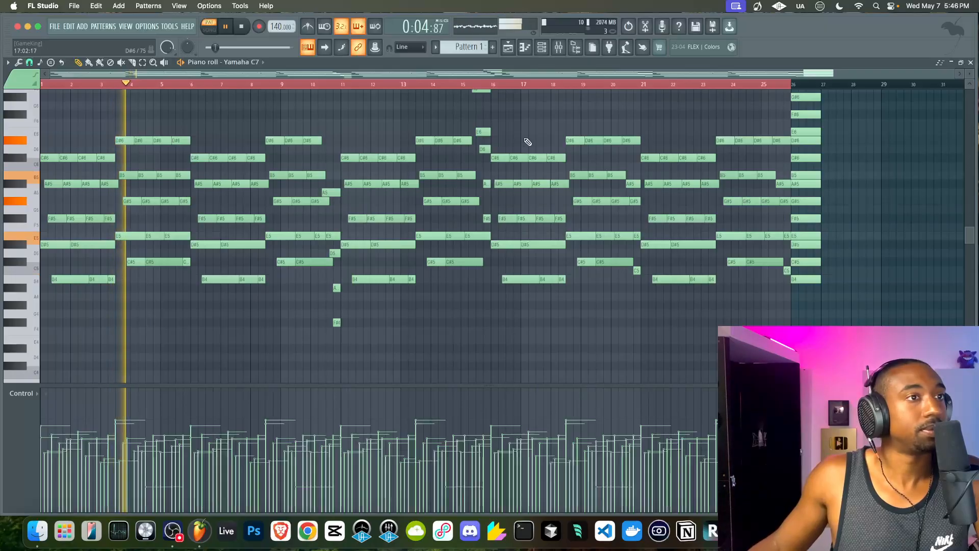
pyautogui.press('space')
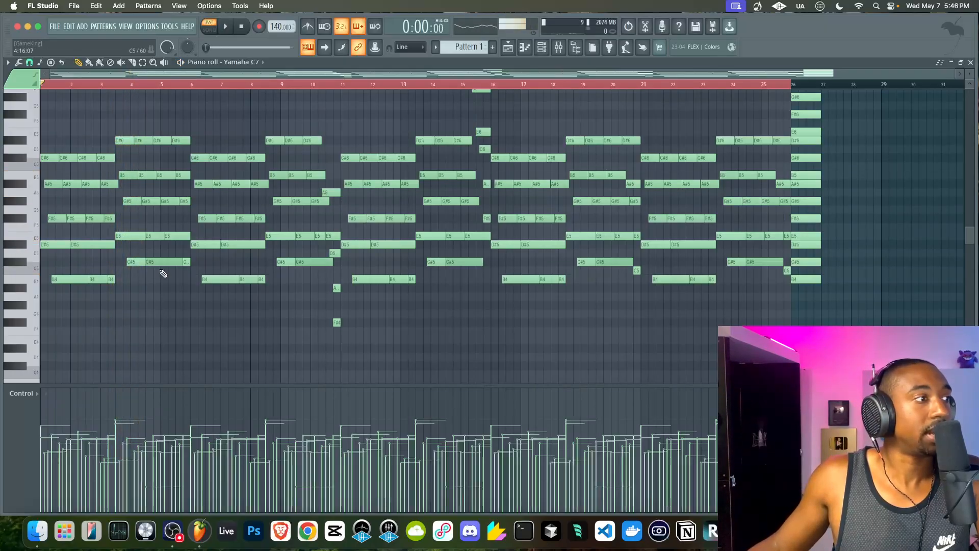
# Add alternating two-bar B3 and C#4 bass notes beneath the arpeggios from bar 1 to bar 13.
pyautogui.scroll(-2, 74, 326)
pyautogui.moveTo(57, 333)
pyautogui.mouseDown()
pyautogui.moveTo(35, 334)
pyautogui.moveTo(97, 332)
pyautogui.mouseUp()
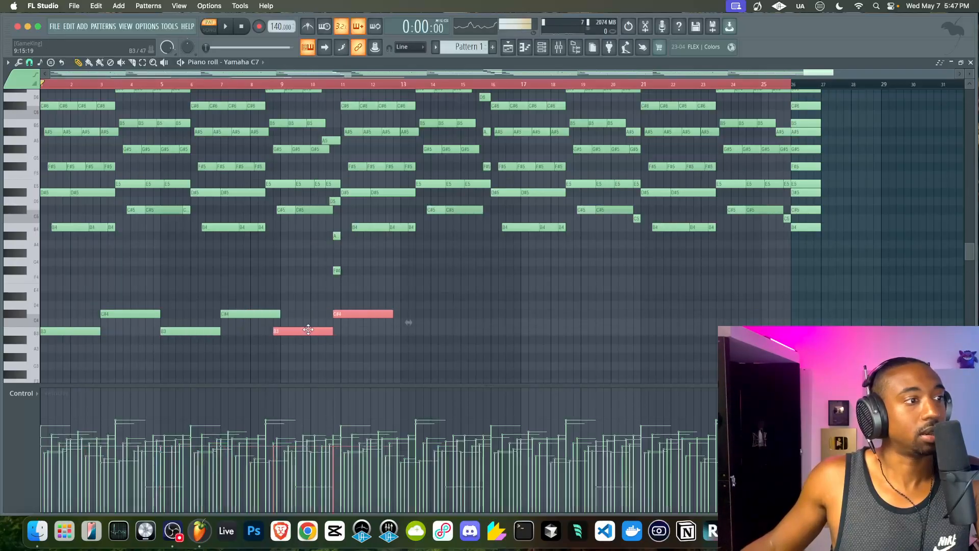
pyautogui.scroll(2, 329, 343)
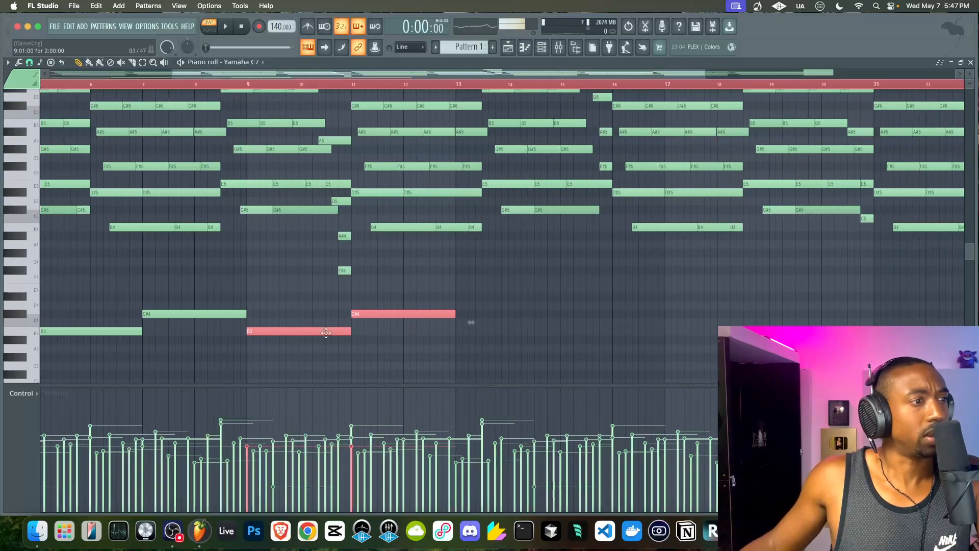
pyautogui.scroll(2, 348, 310)
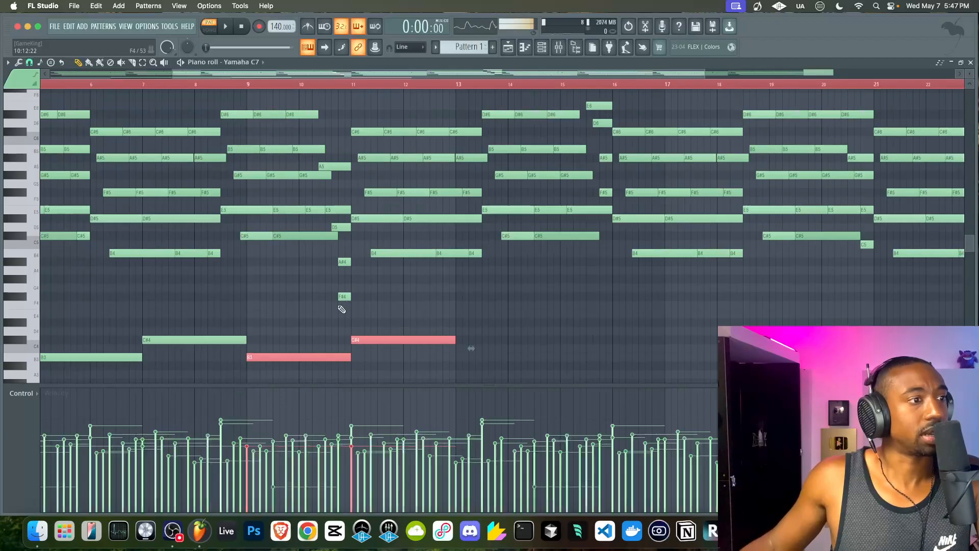
pyautogui.scroll(-6, 359, 281)
# Duplicate the six B3 and C#4 bass notes so the copy starts at bar 13, with the progression playing.
pyautogui.press('space')
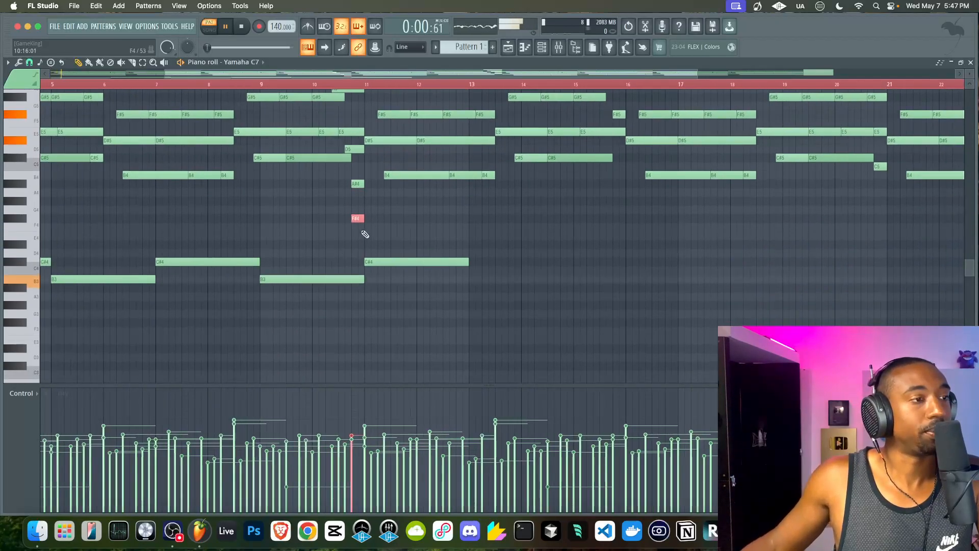
pyautogui.scroll(-4, 360, 263)
pyautogui.moveTo(371, 254); pyautogui.dragTo(42, 282)
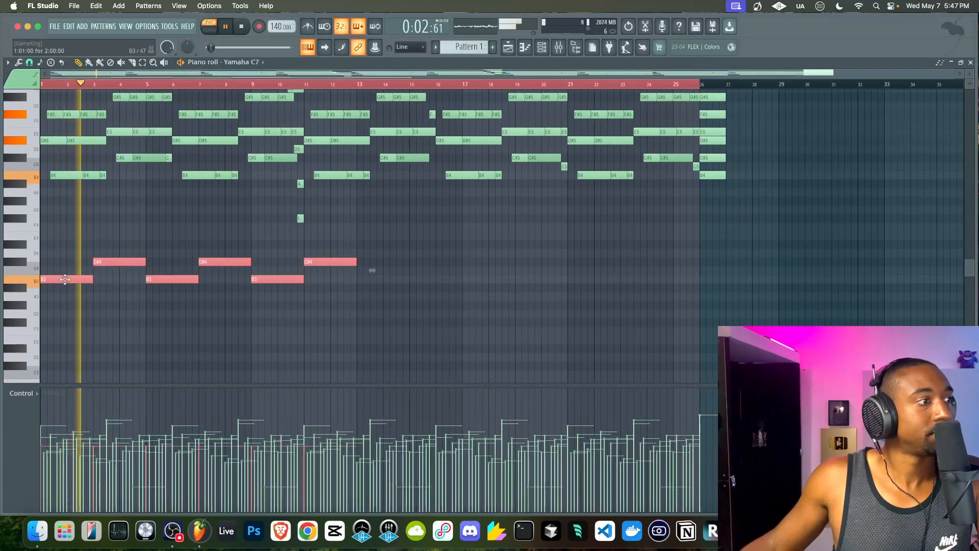
pyautogui.hotkey('ctrl', 'b')
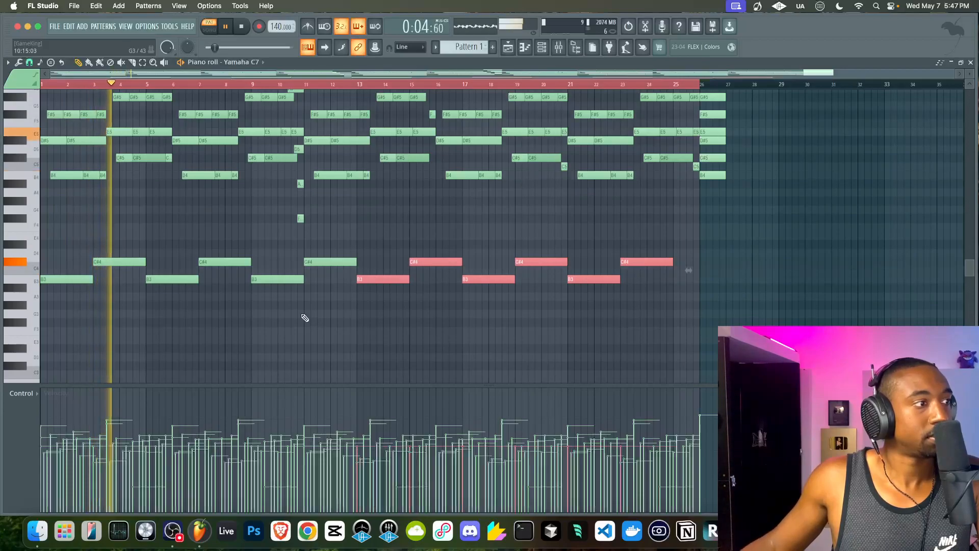
pyautogui.scroll(2, 304, 317)
pyautogui.scroll(-3, 304, 318)
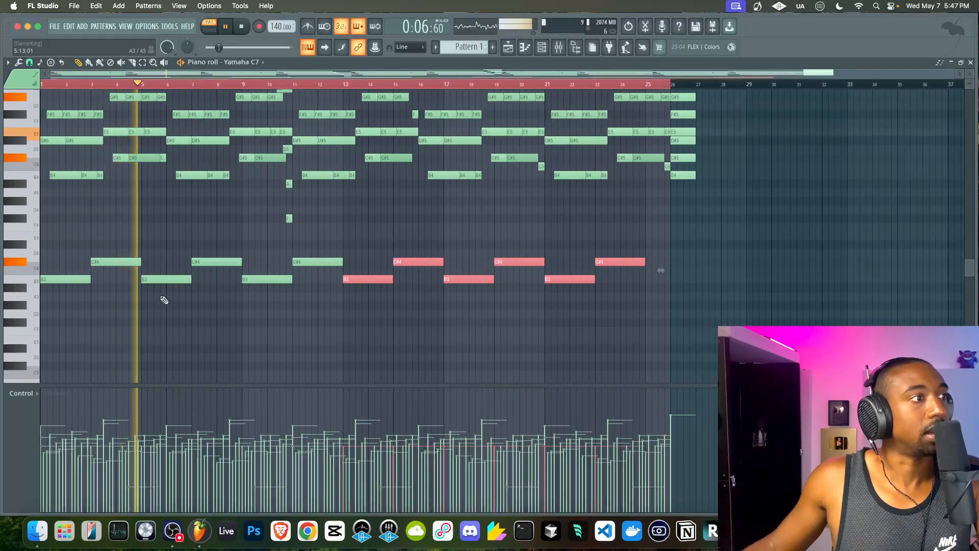
# Lengthen the first B3 and C#4 bass notes to two and a half bars each, shifting the following notes to match the chord changes.
pyautogui.press('space')
pyautogui.moveTo(219, 288); pyautogui.dragTo(103, 279)
pyautogui.press('space')
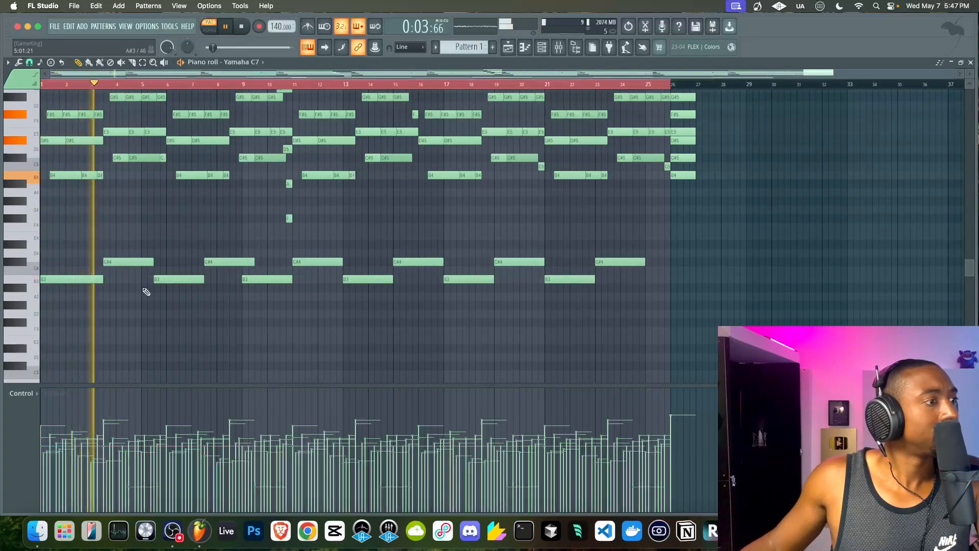
pyautogui.moveTo(162, 279)
pyautogui.mouseDown()
pyautogui.moveTo(175, 280)
pyautogui.moveTo(166, 265)
pyautogui.mouseUp()
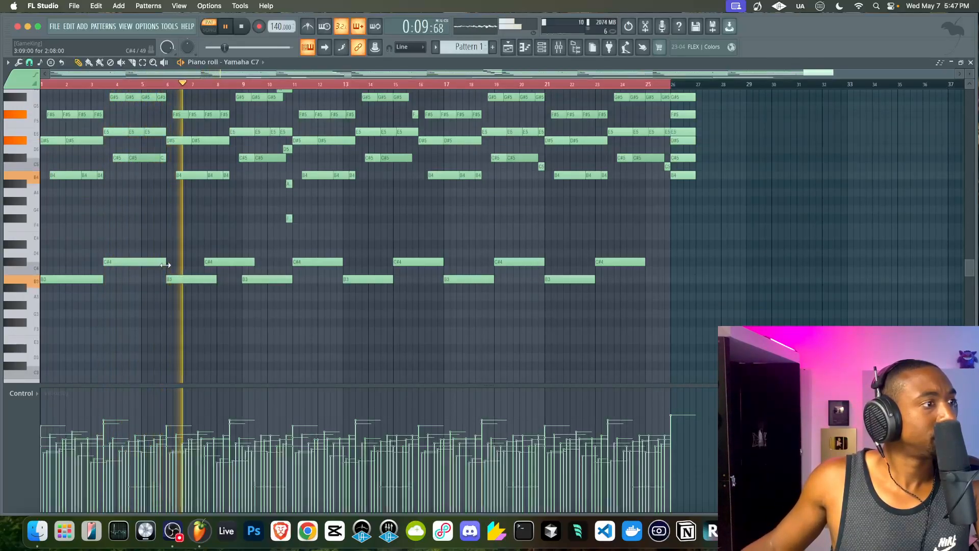
pyautogui.press('space')
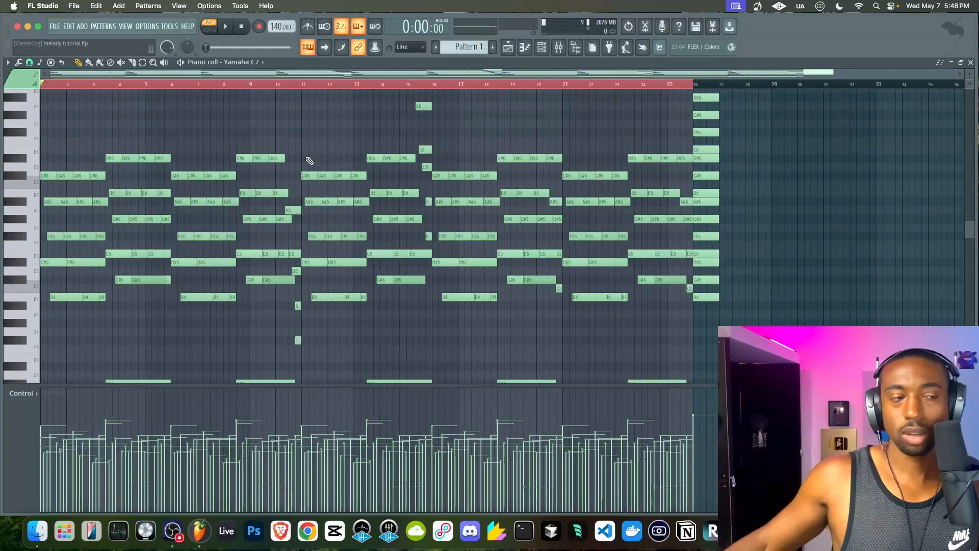
# Copy all the bass notes one octave lower, to B2 and C#3 for the main notes, and play the progression from bar 1.
pyautogui.scroll(-4, 292, 171)
pyautogui.scroll(-2, 220, 261)
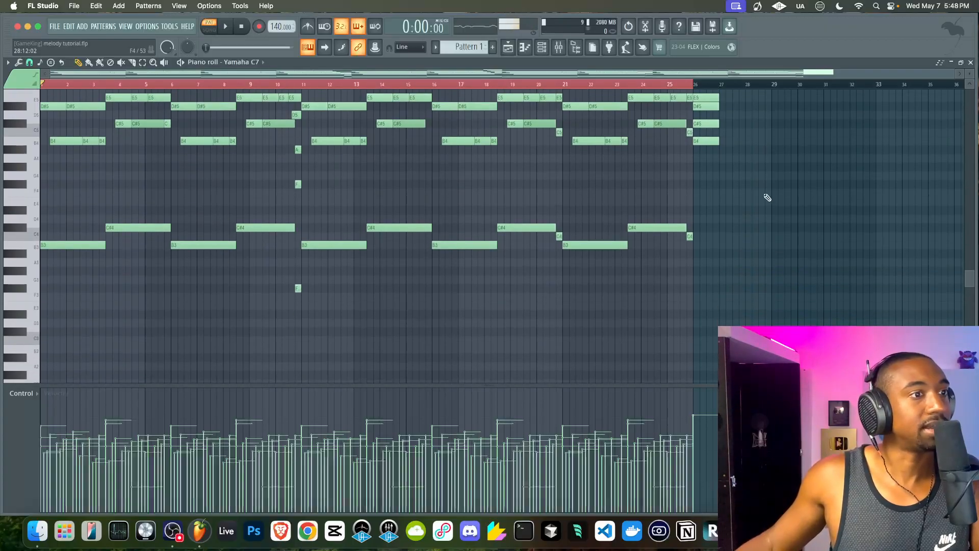
pyautogui.moveTo(687, 212); pyautogui.dragTo(47, 313)
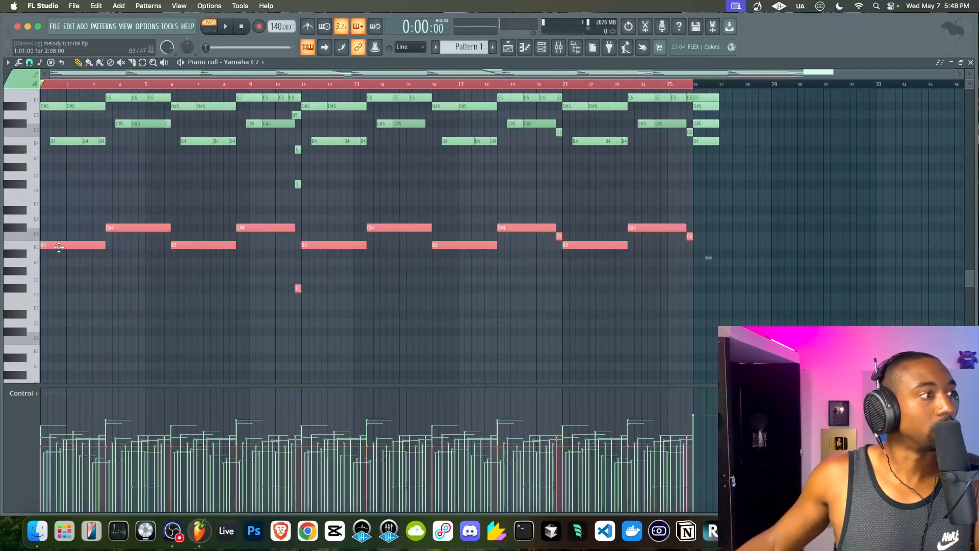
pyautogui.press('super+Down')
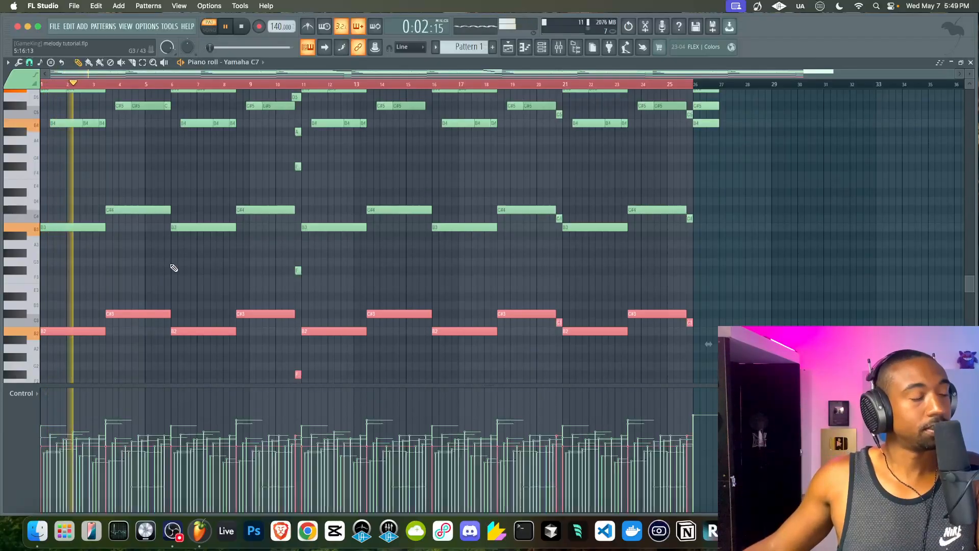
pyautogui.scroll(6, 174, 268)
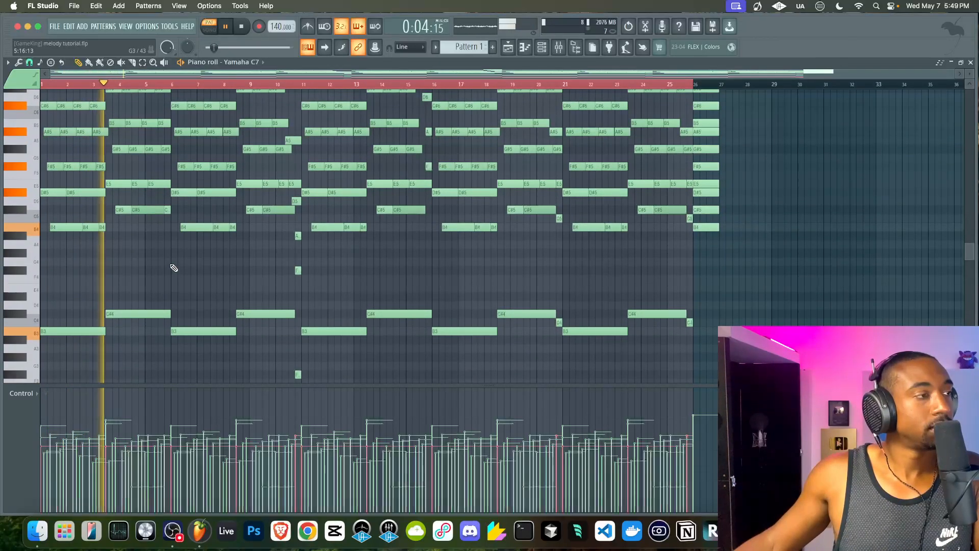
pyautogui.scroll(3, 173, 268)
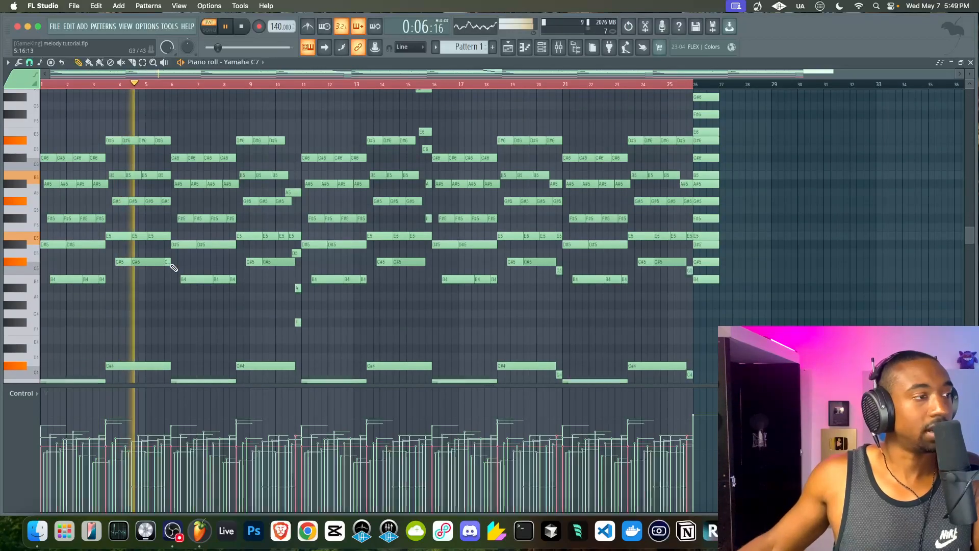
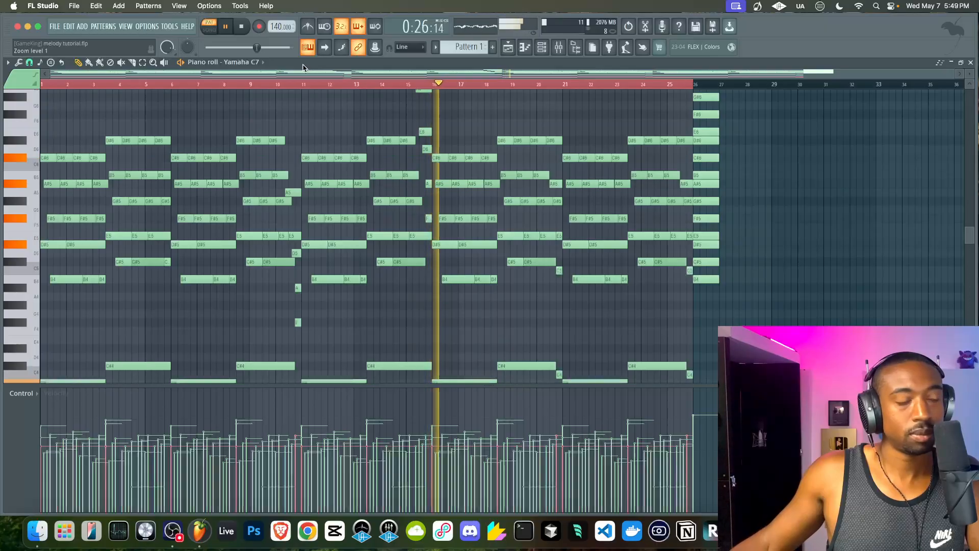
# Shorten the C#4 and C#3 bass notes ending at bar 16 and fill the gaps with short F#3 and F#2 notes.
pyautogui.scroll(-2, 452, 262)
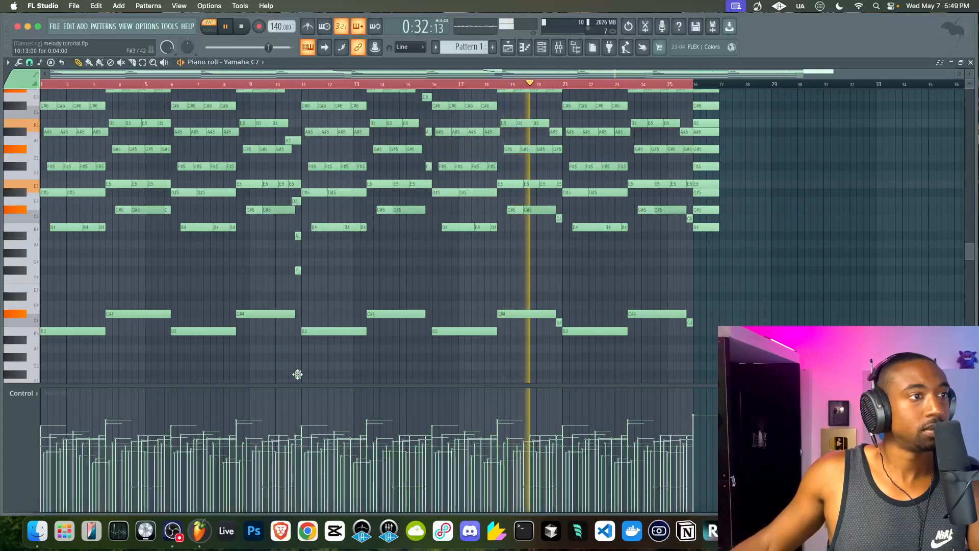
pyautogui.scroll(2, 452, 255)
pyautogui.scroll(-1, 407, 322)
pyautogui.click(406, 348)
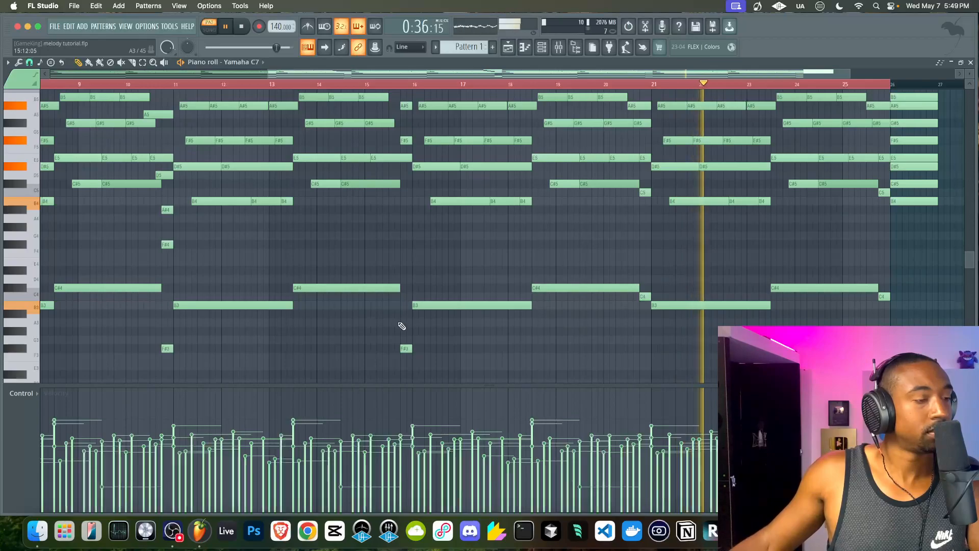
pyautogui.scroll(-5, 402, 326)
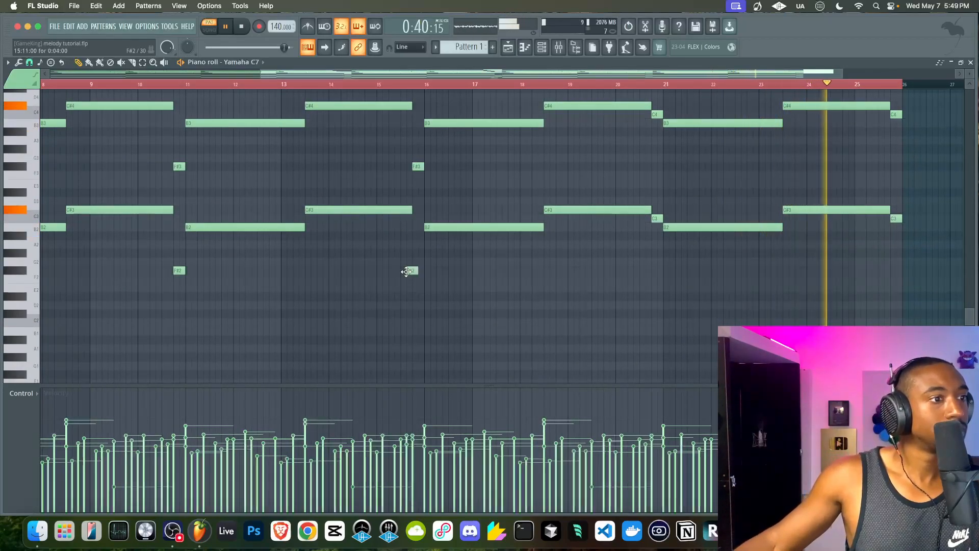
pyautogui.scroll(4, 406, 280)
pyautogui.hscroll(2, 406, 280)
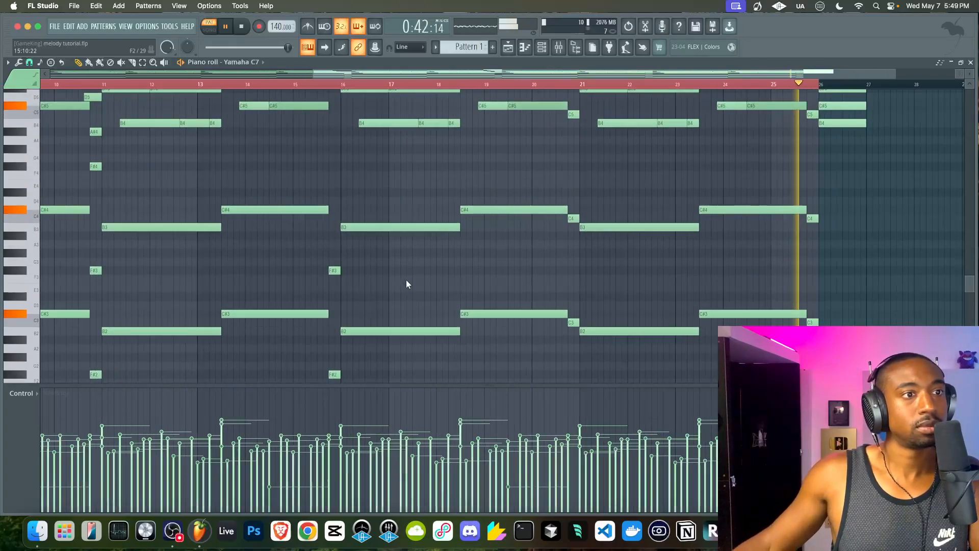
pyautogui.scroll(-3, 407, 281)
# Stop playback and delete the whole lower octave of bass notes, B2, C#3 and their short fill notes.
pyautogui.press('space')
pyautogui.scroll(4, 453, 199)
pyautogui.hscroll(-4, 453, 199)
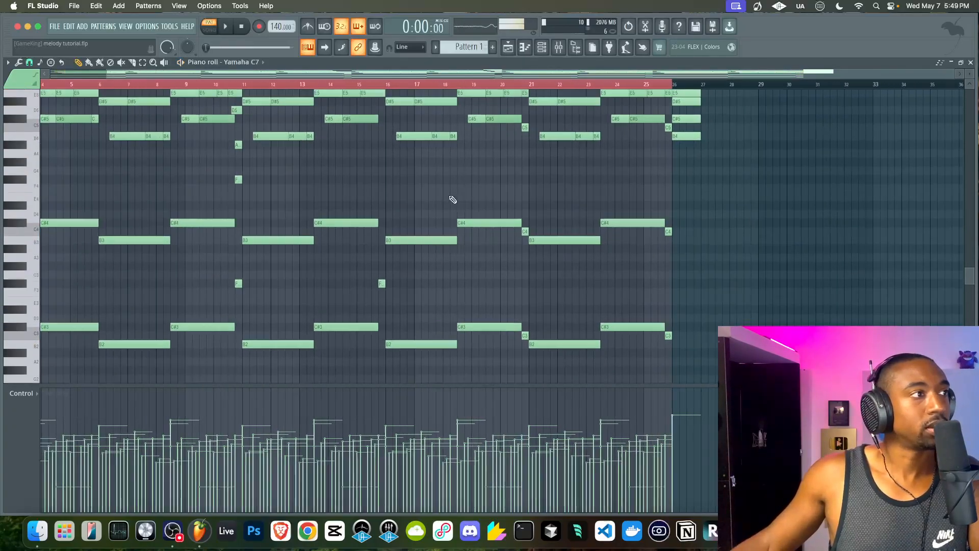
pyautogui.scroll(-3, 453, 199)
pyautogui.scroll(-4, 452, 199)
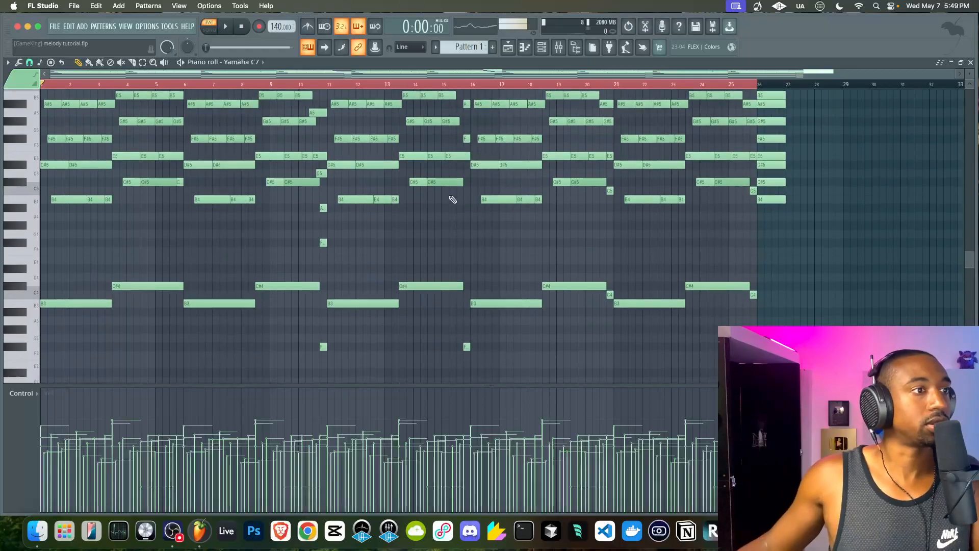
pyautogui.moveTo(193, 298); pyautogui.dragTo(29, 296)
pyautogui.press('Delete')
pyautogui.moveTo(281, 222); pyautogui.dragTo(799, 326)
pyautogui.press('Delete')
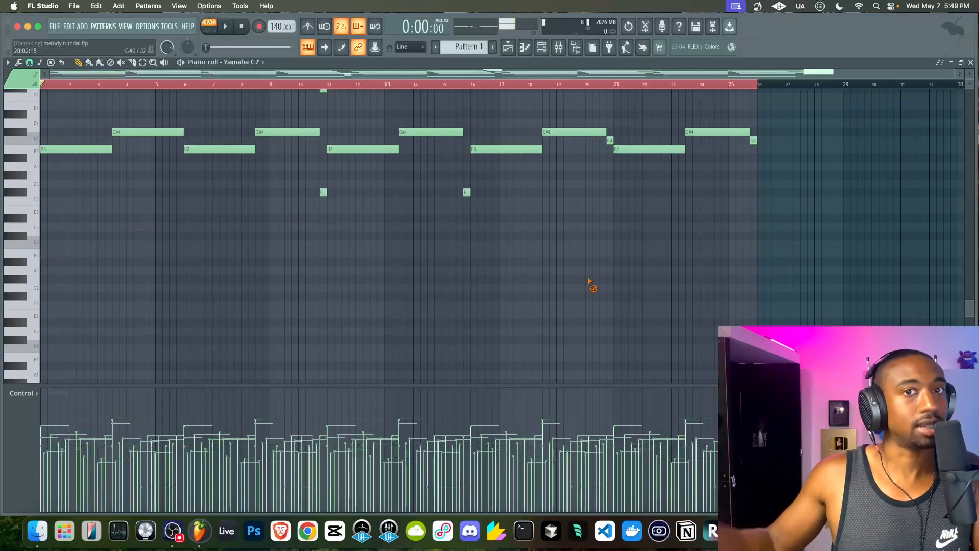
# Transpose all the arpeggio and bass notes down one octave and play the progression from bar 1.
pyautogui.press('super+Down')
pyautogui.scroll(3, 590, 284)
pyautogui.press('space')
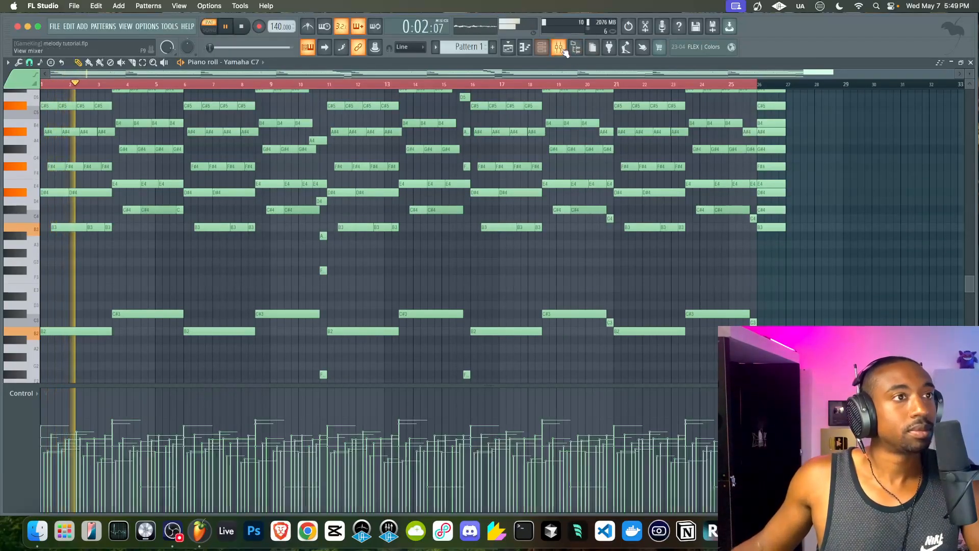
# Listen to the lowered progression while viewing the mixer's MIC track, moving the mixer window higher and replaying from bar 1.
pyautogui.press('F9')
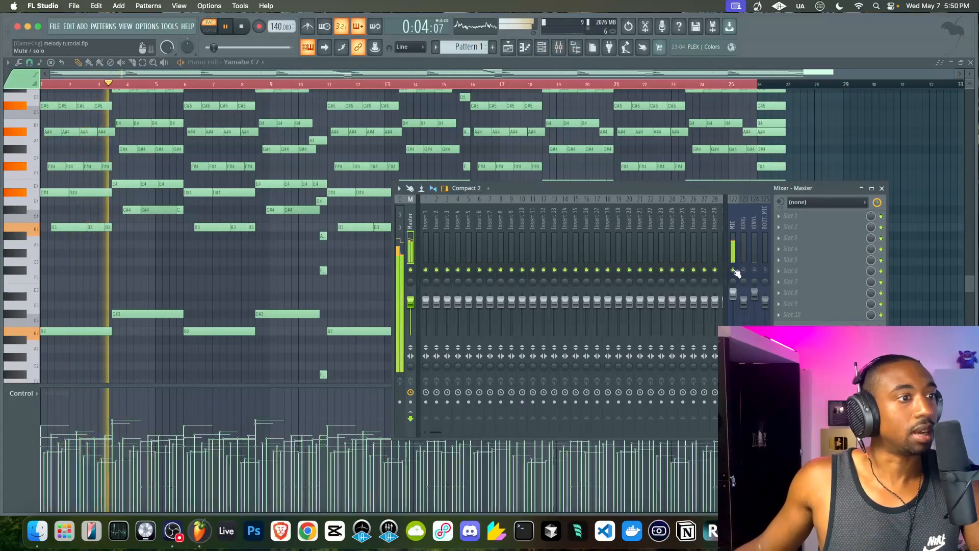
pyautogui.moveTo(815, 185); pyautogui.dragTo(797, 138)
pyautogui.press('F9')
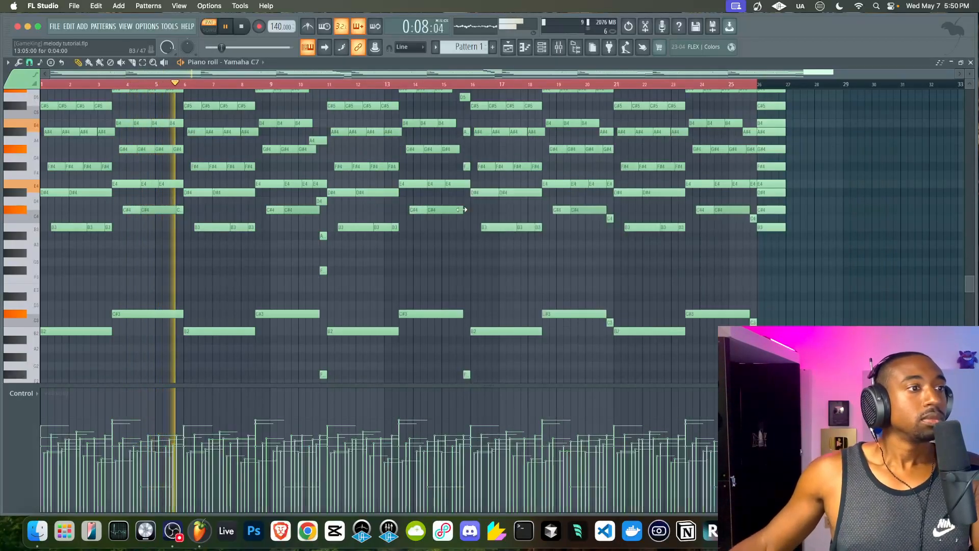
pyautogui.scroll(3, 433, 252)
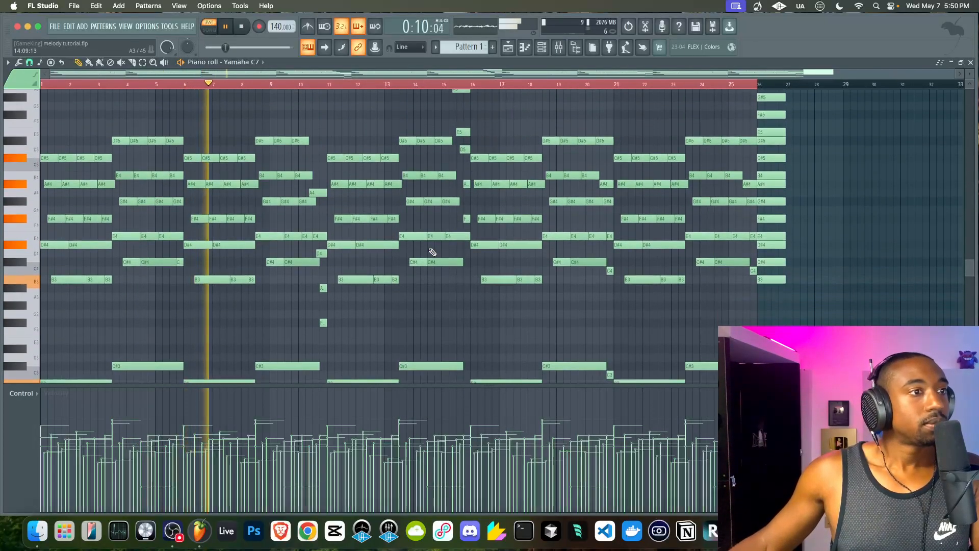
pyautogui.keyDown('ctrl'); pyautogui.scroll(-1, 433, 252); pyautogui.keyUp('ctrl')
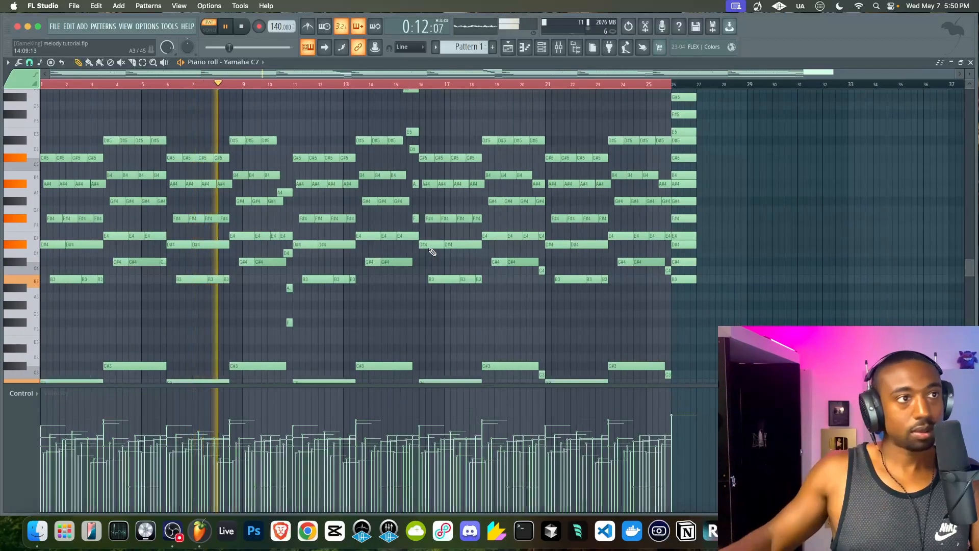
pyautogui.press('F9')
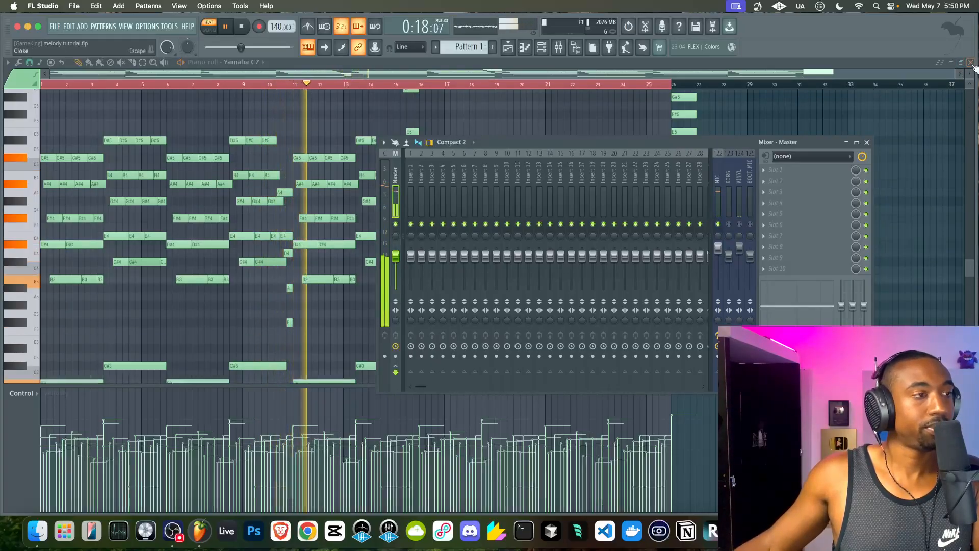
pyautogui.press('F9')
pyautogui.press('space')
pyautogui.scroll(-6, 265, 316)
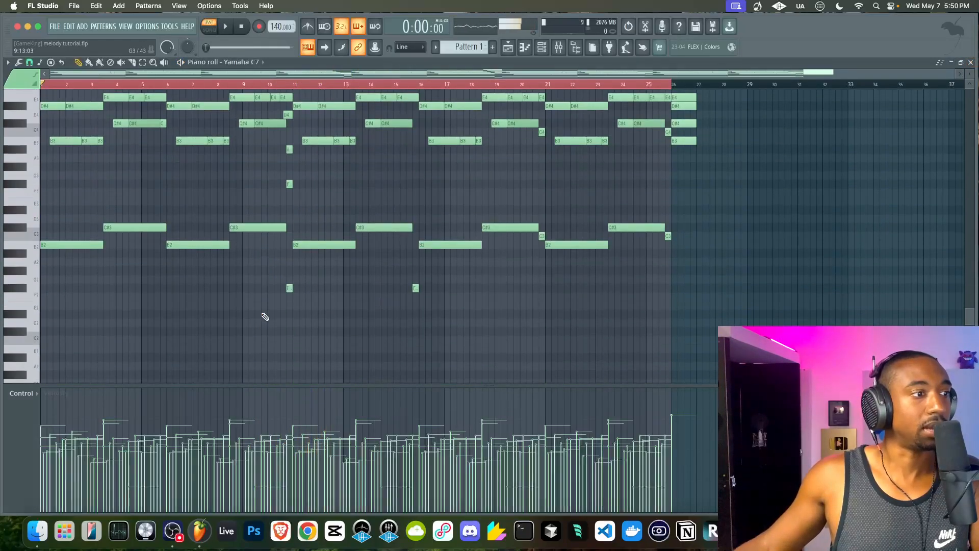
pyautogui.press('space')
pyautogui.scroll(6, 331, 229)
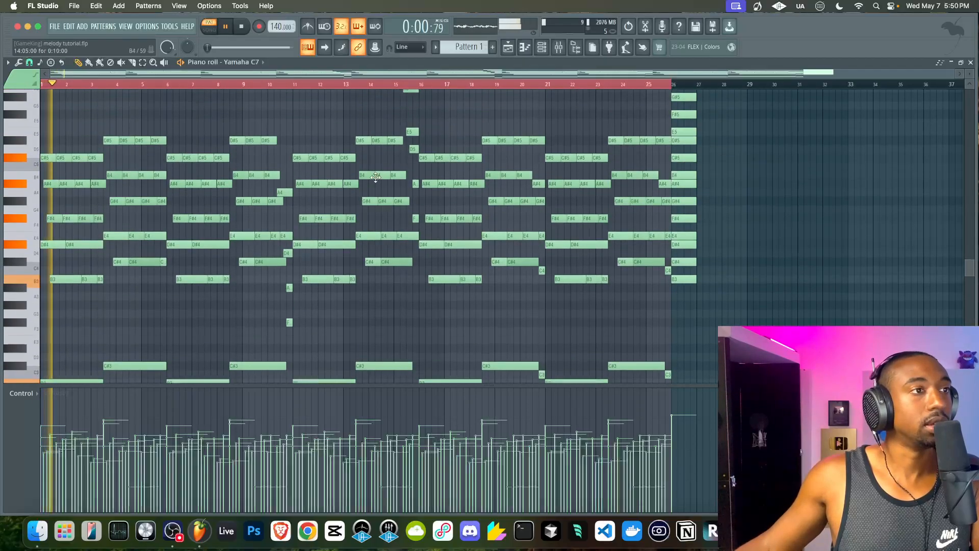
pyautogui.press('space')
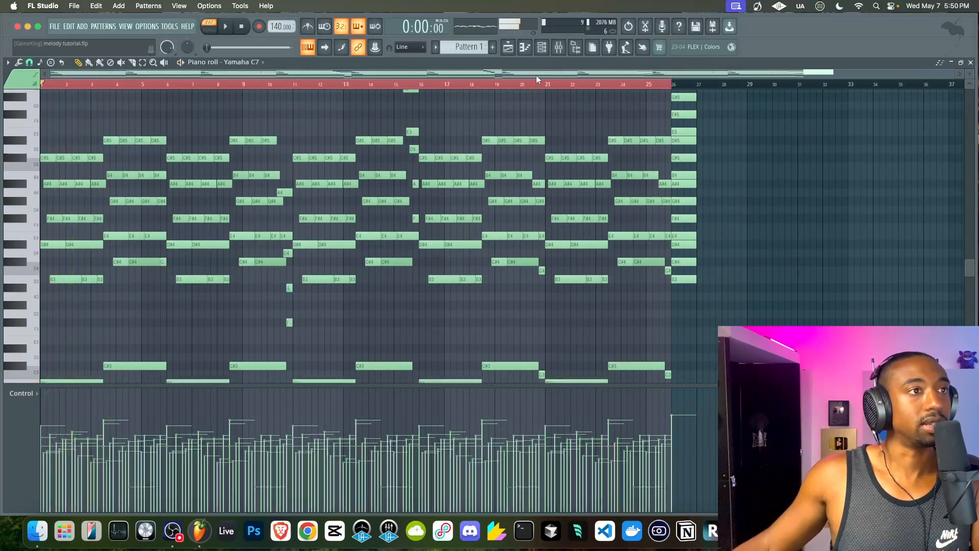
# Replace the Yamaha C7 instrument in the channel rack with the Morphine synthesizer.
pyautogui.click(542, 51)
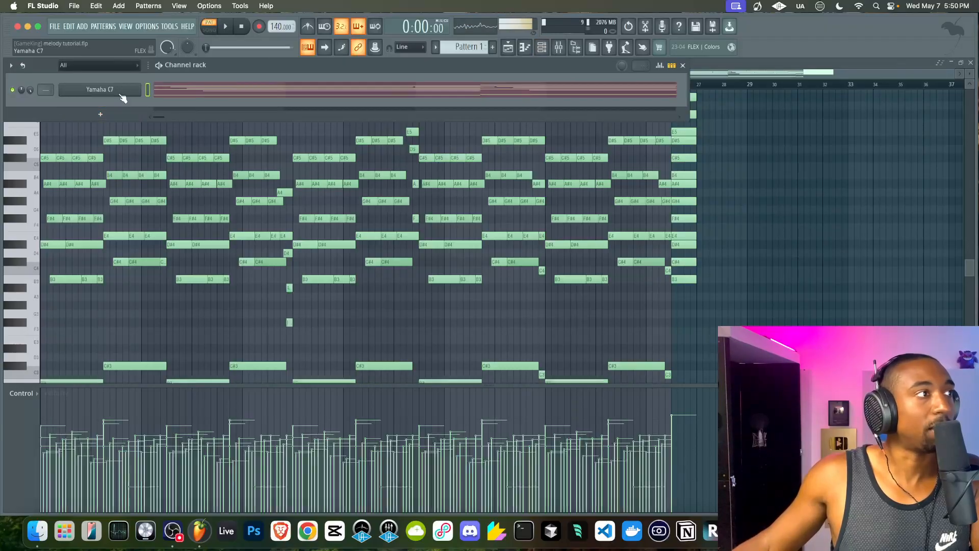
pyautogui.rightClick(119, 92)
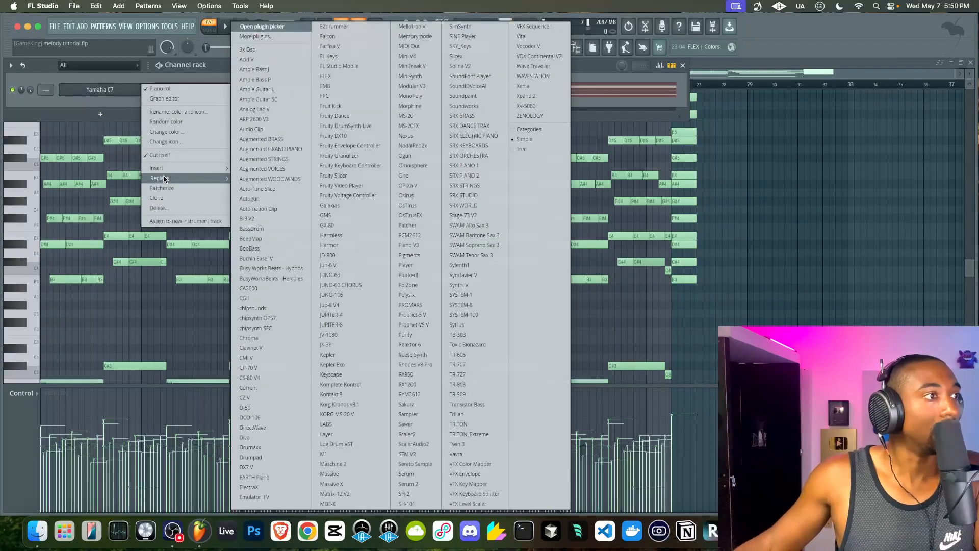
pyautogui.moveTo(169, 178)
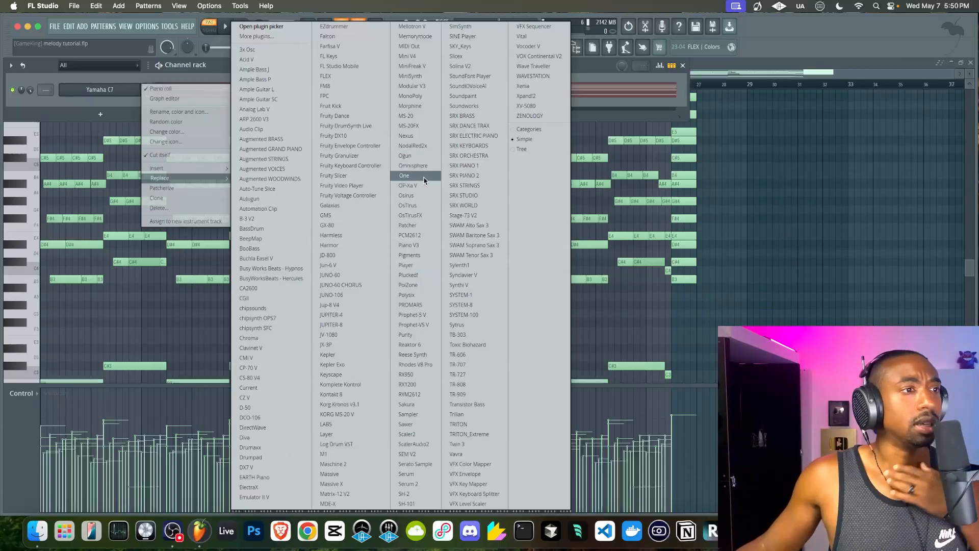
pyautogui.click(410, 106)
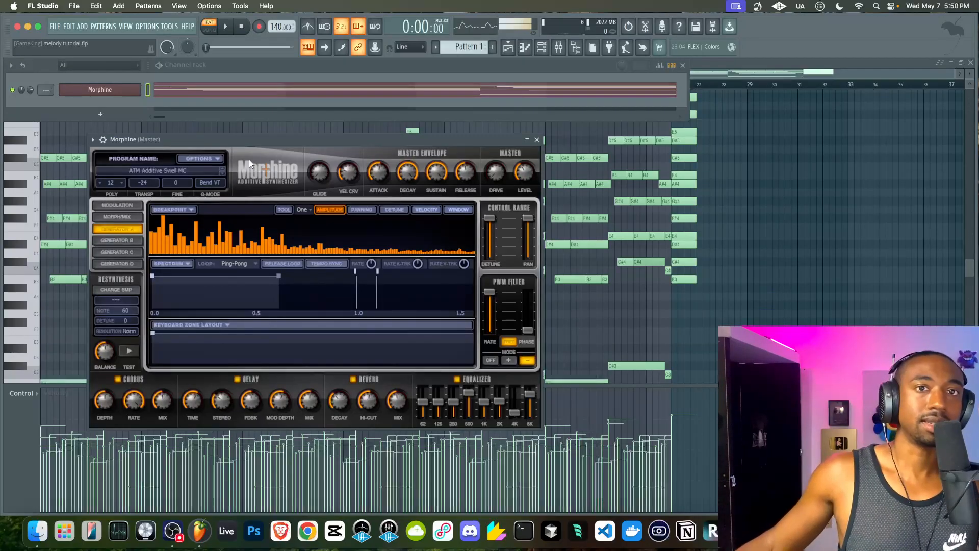
# Load the KBD Crystal EP FG preset from Morphine's Keyboards bank, start playback and return to the piano roll.
pyautogui.click(182, 169)
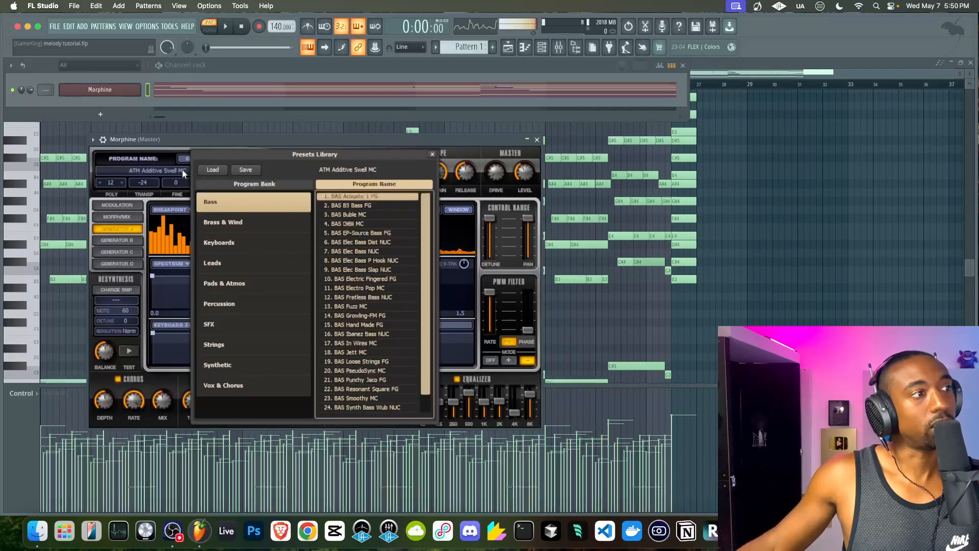
pyautogui.click(245, 244)
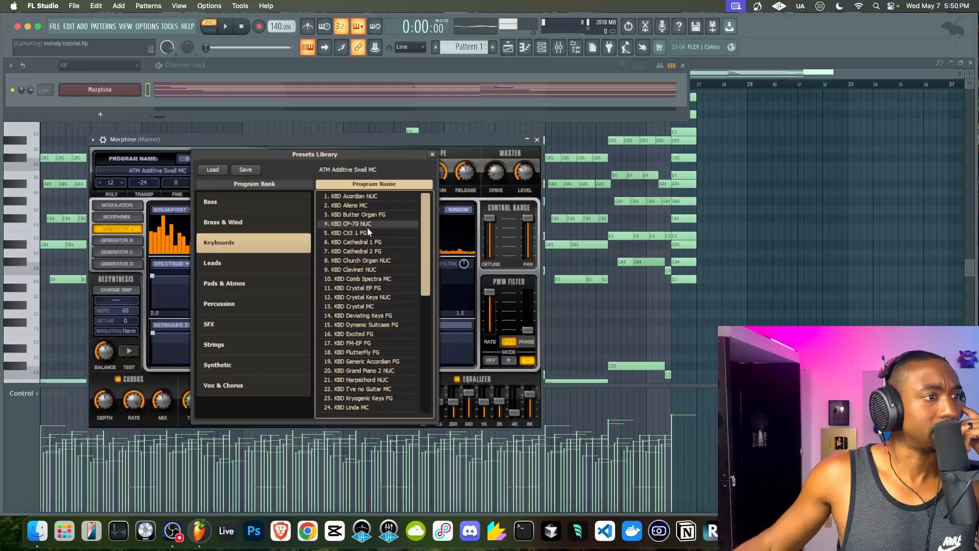
pyautogui.doubleClick(380, 287)
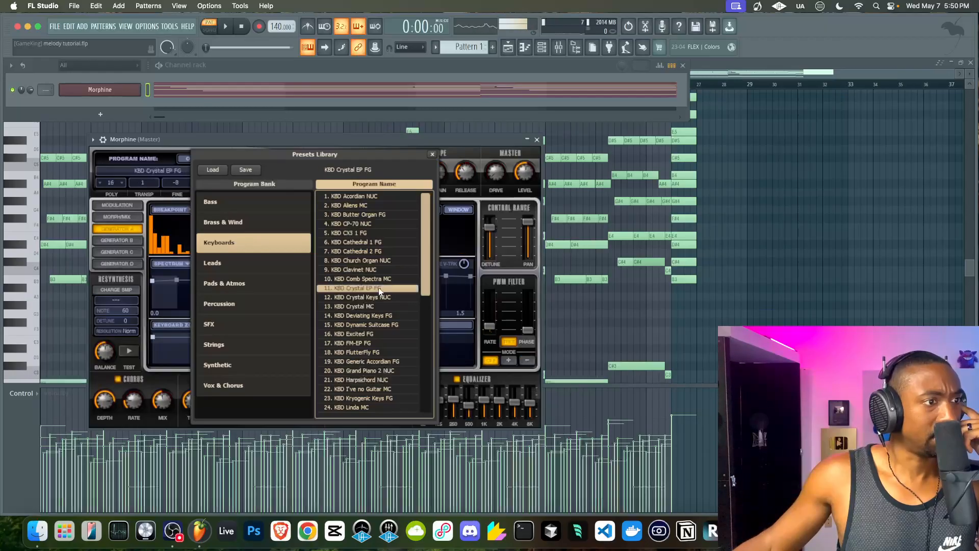
pyautogui.press('space')
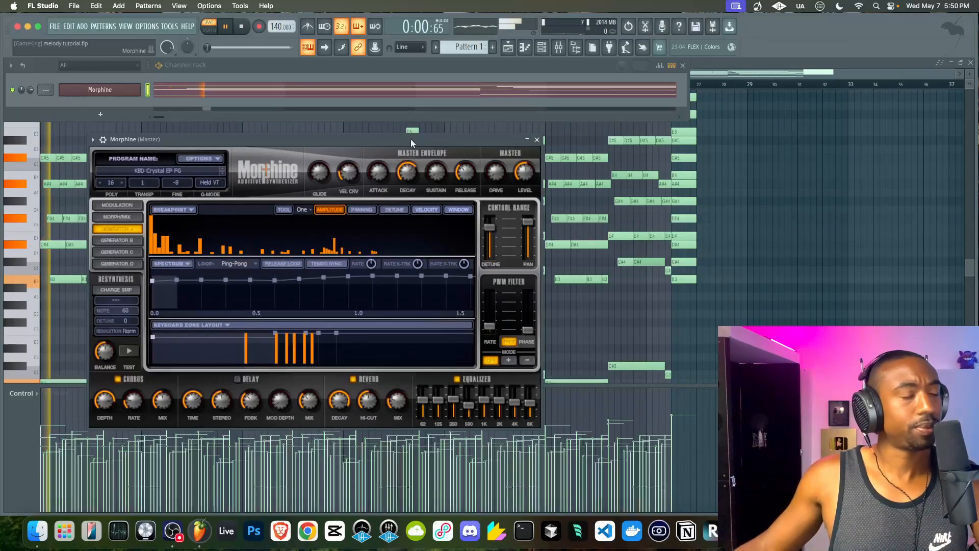
pyautogui.click(537, 139)
pyautogui.rightClick(131, 311)
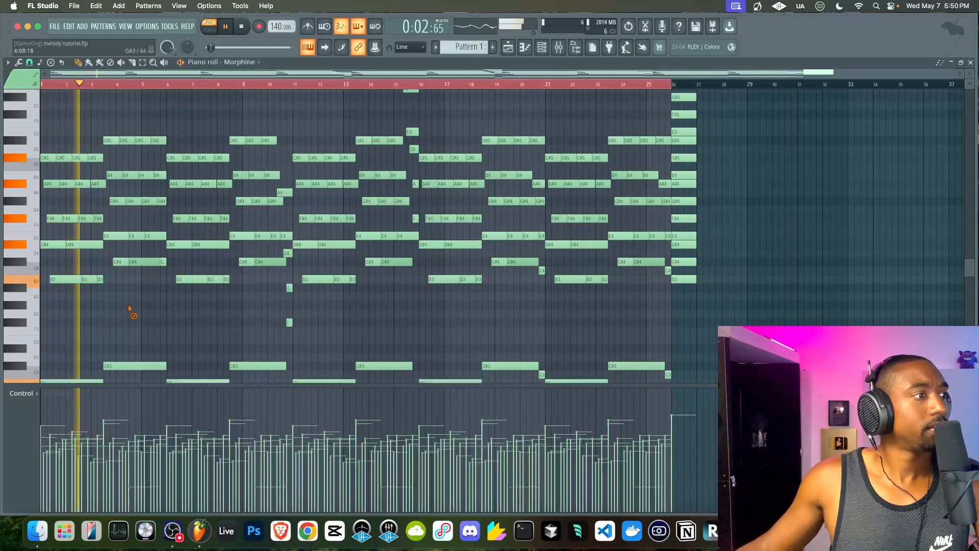
# Listen to the progression with the Morphine keyboard sound while examining the arpeggio notes and the mixer's MIC track.
pyautogui.scroll(3, 114, 265)
pyautogui.hscroll(-2, 114, 265)
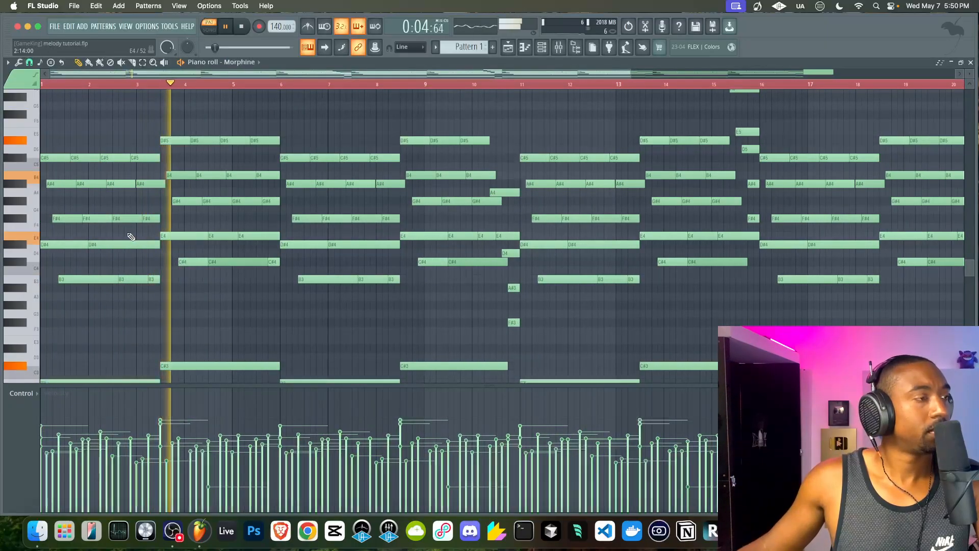
pyautogui.click(563, 49)
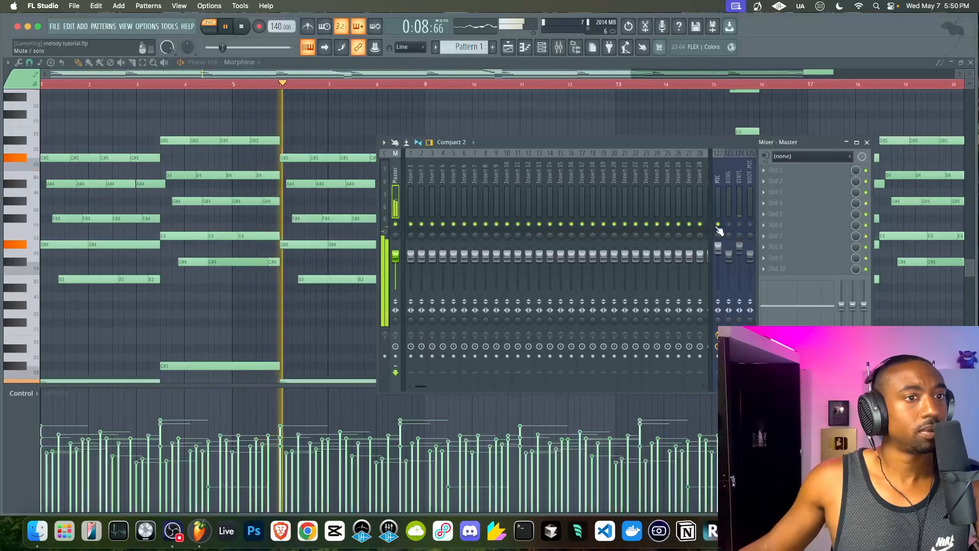
pyautogui.rightClick(539, 132)
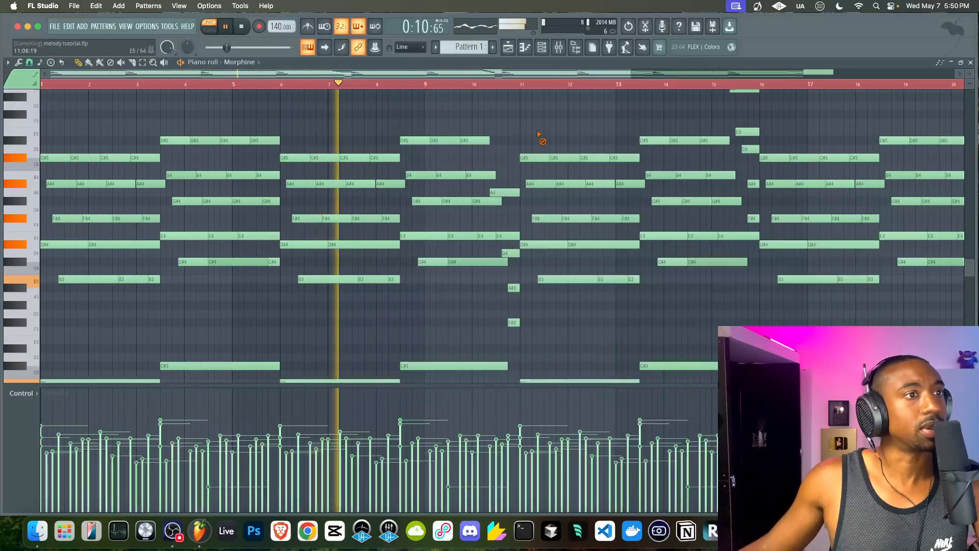
pyautogui.scroll(-3, 498, 112)
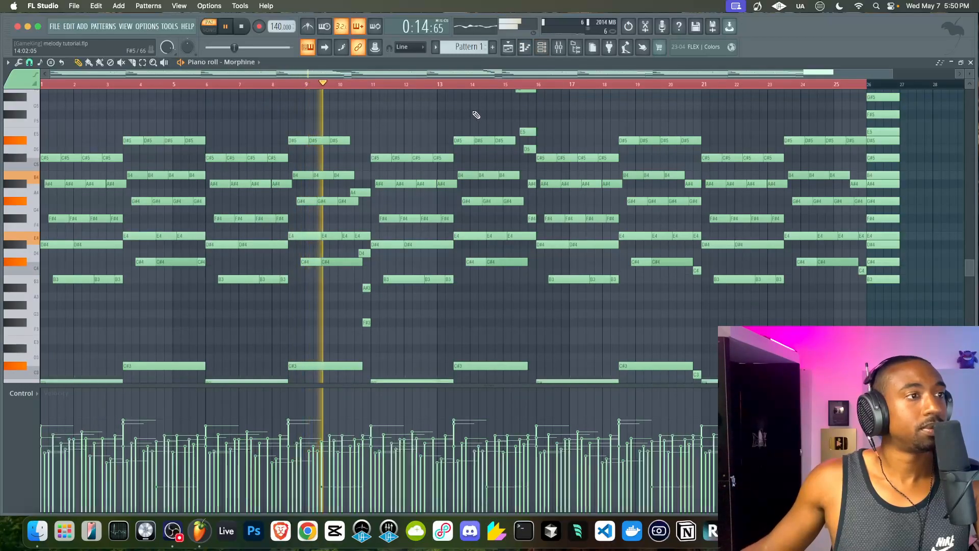
pyautogui.click(560, 49)
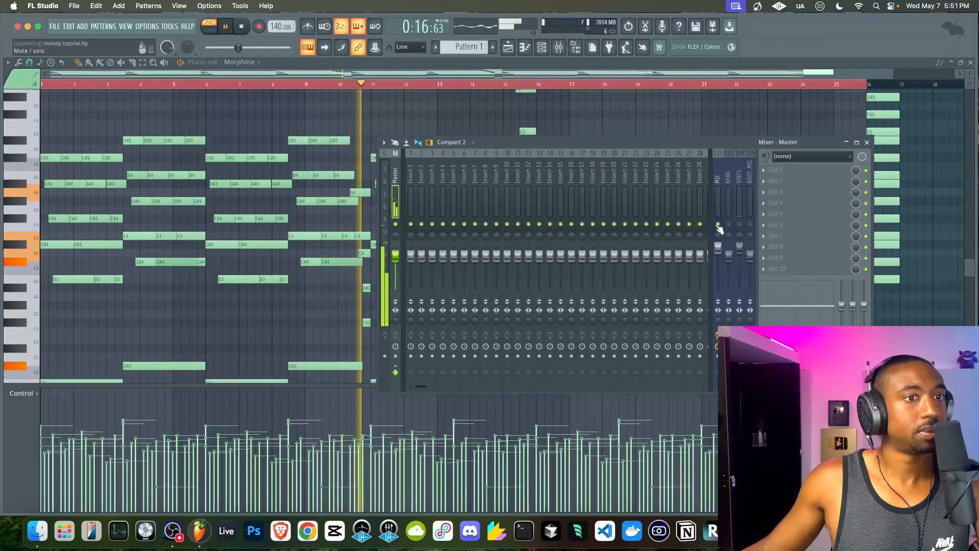
pyautogui.click(609, 110)
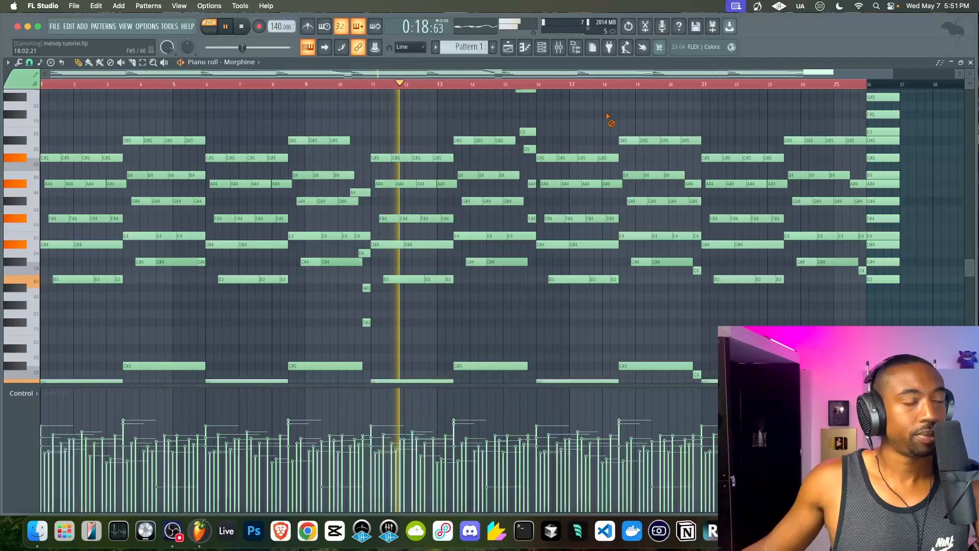
pyautogui.click(559, 48)
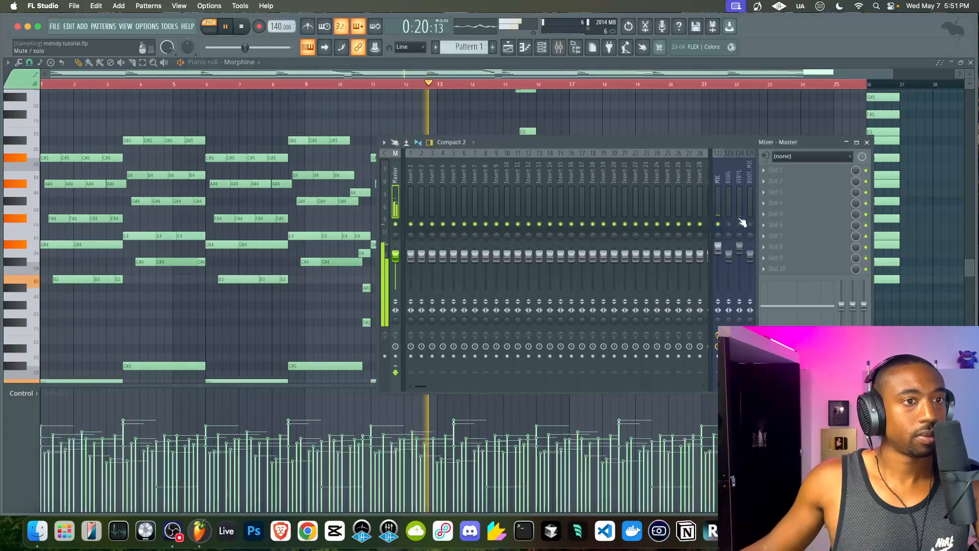
pyautogui.click(639, 99)
pyautogui.scroll(2, 485, 125)
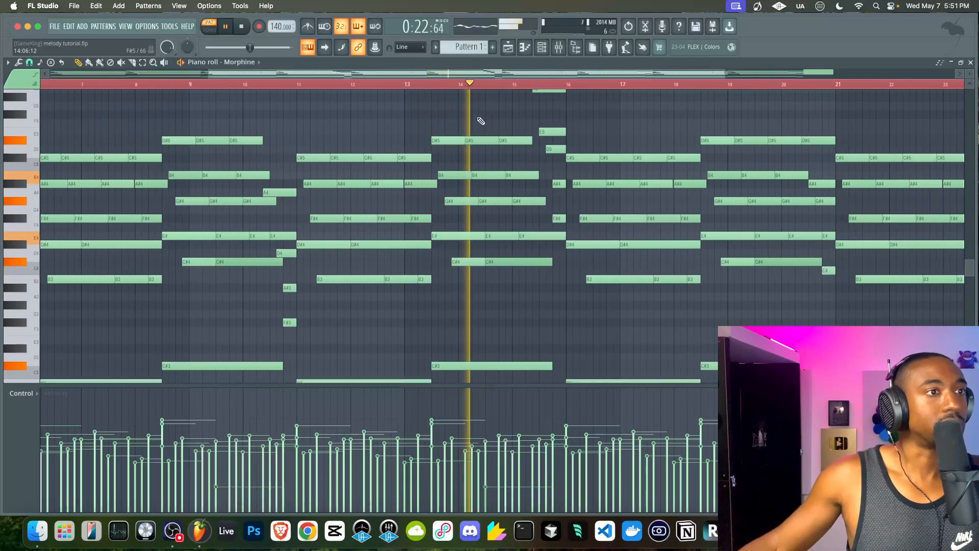
pyautogui.scroll(-3, 484, 123)
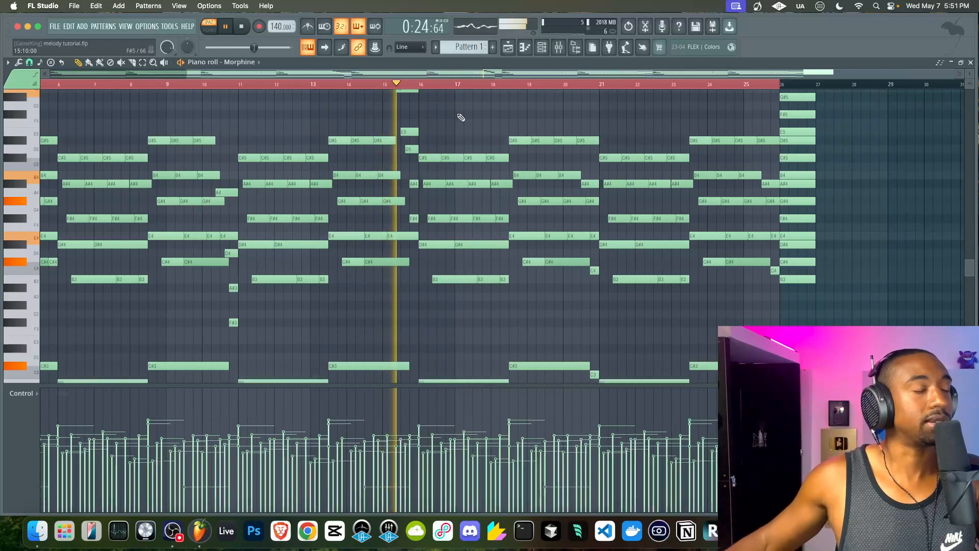
# Stop playback, limit the piano roll's loop range to bars 1 to 5 and clear any note selection there.
pyautogui.scroll(2, 260, 151)
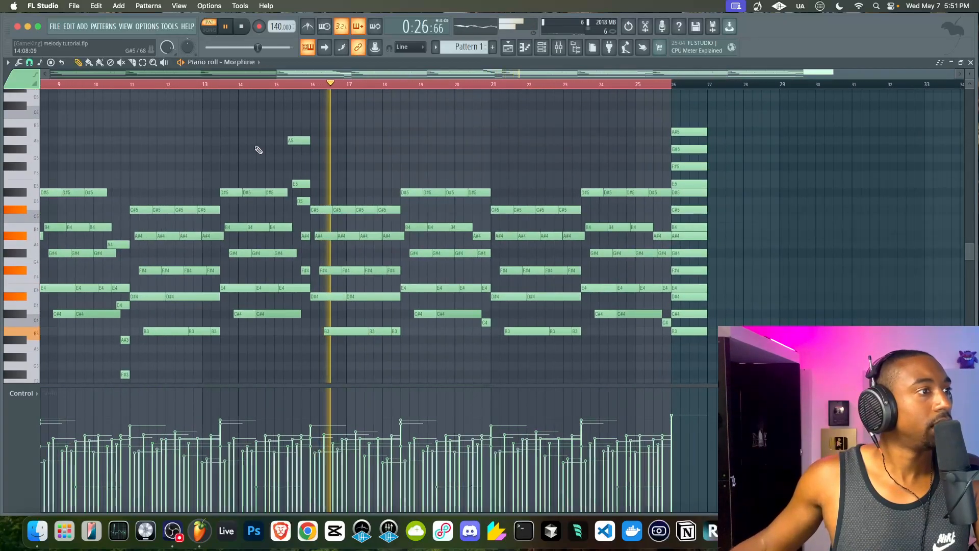
pyautogui.press('space')
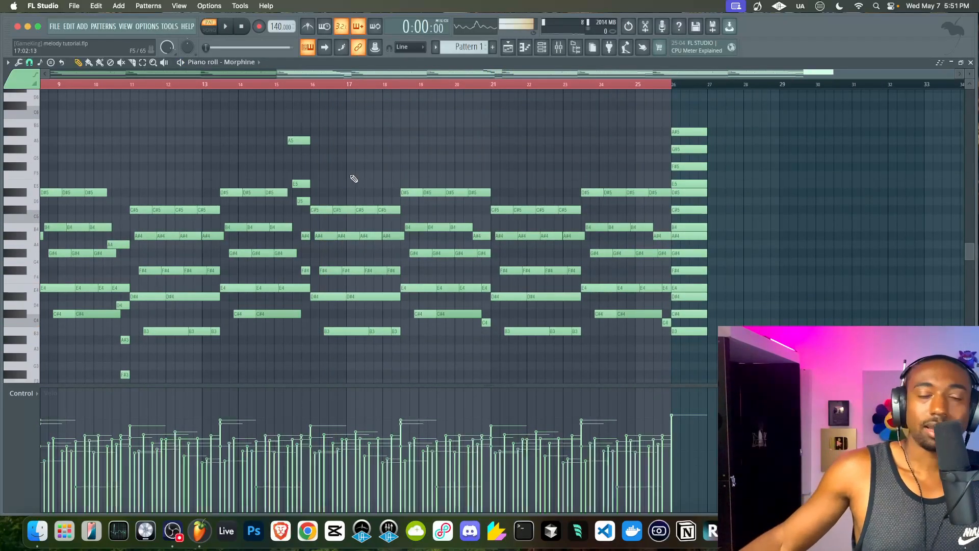
pyautogui.hscroll(-8, 307, 165)
pyautogui.scroll(1, 307, 165)
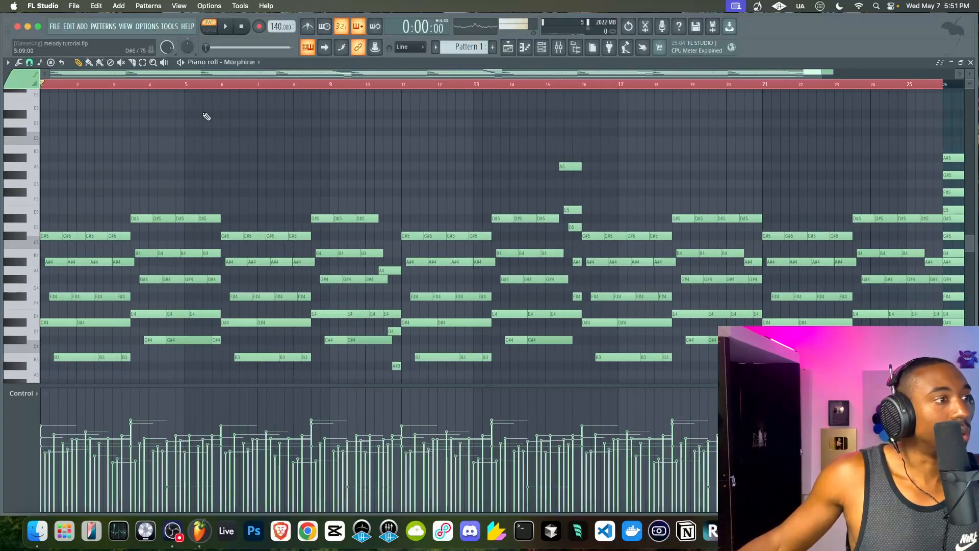
pyautogui.moveTo(222, 88); pyautogui.dragTo(21, 99)
pyautogui.keyDown('super'); pyautogui.click(88, 179); pyautogui.keyUp('super')
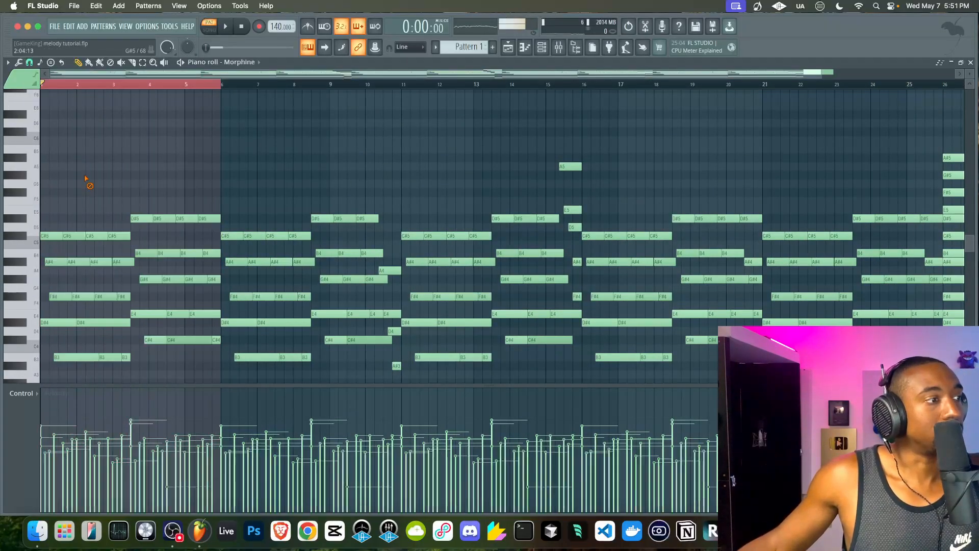
pyautogui.scroll(4, 92, 177)
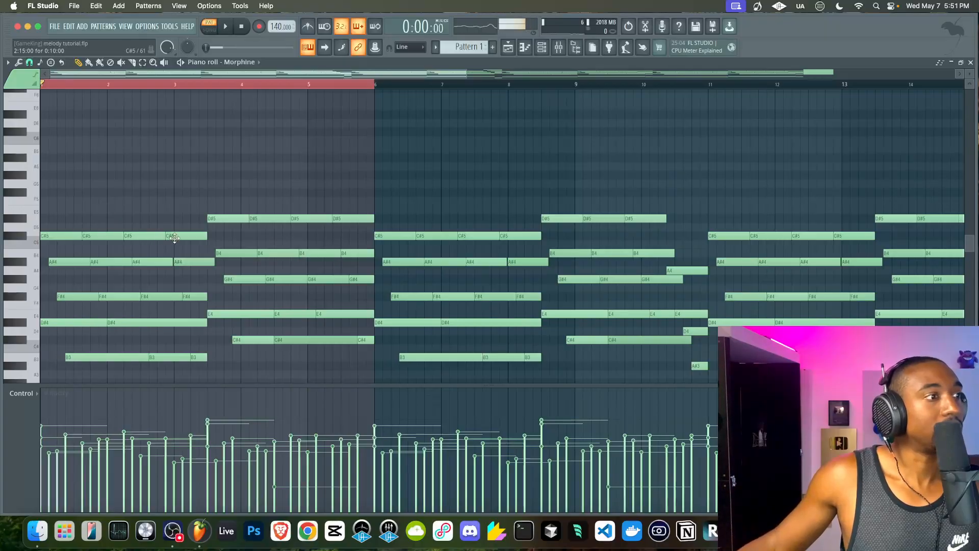
# Colour the last C#5 and the A#4 at the start of bar 3 pink in the first chord's note properties.
pyautogui.scroll(-3, 175, 238)
pyautogui.doubleClick(183, 186)
pyautogui.click(556, 255)
pyautogui.click(594, 276)
pyautogui.click(547, 328)
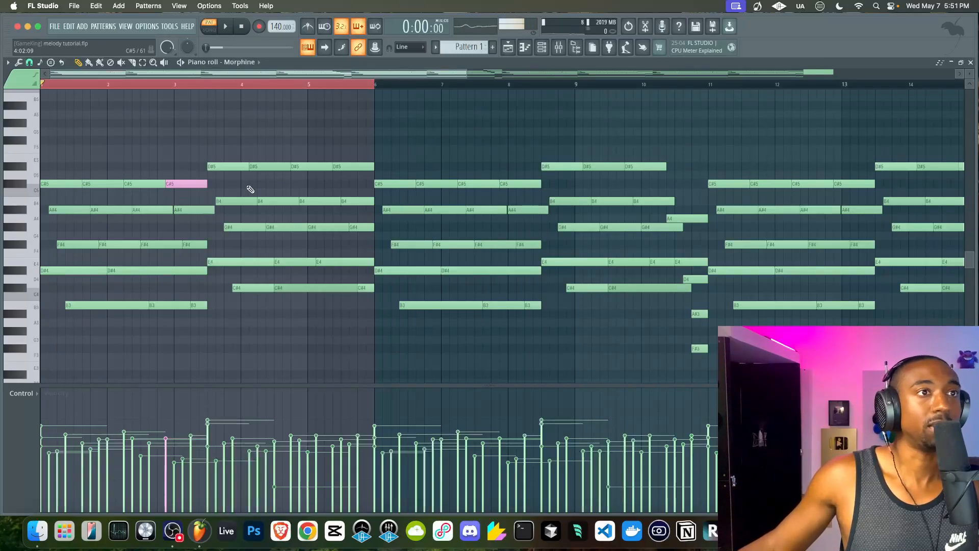
pyautogui.doubleClick(193, 211)
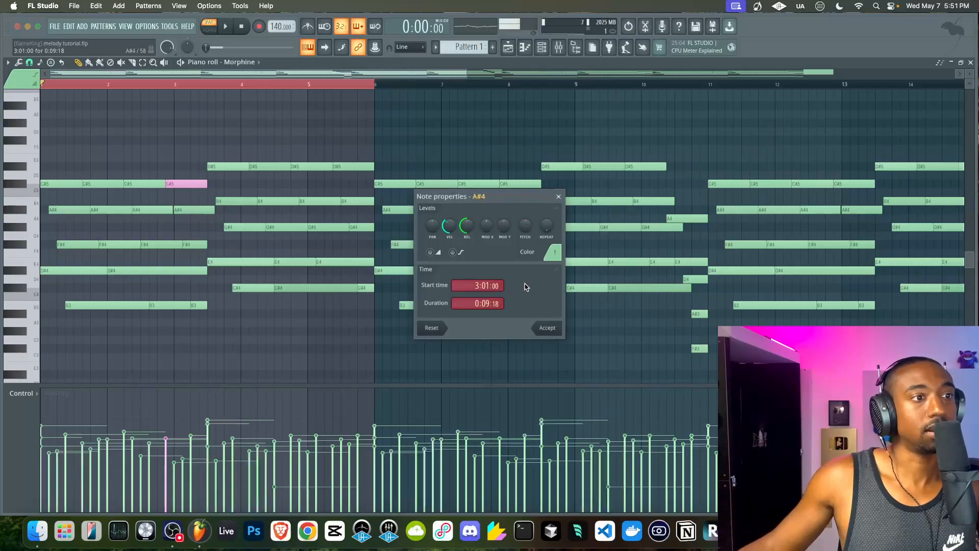
pyautogui.click(556, 253)
pyautogui.click(604, 278)
pyautogui.click(549, 327)
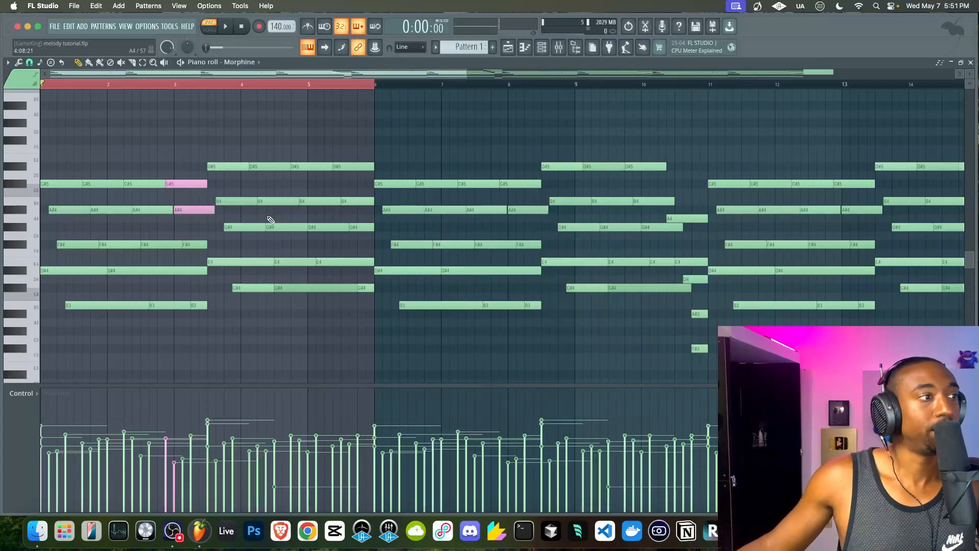
# Turn the pink A#4 note into a slide note and play the opening chord to hear it.
pyautogui.doubleClick(197, 210)
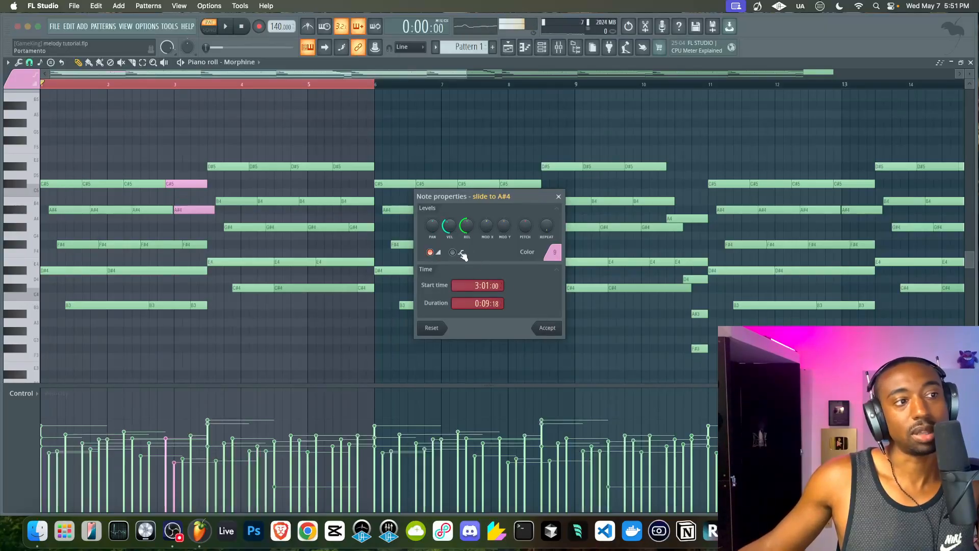
pyautogui.click(550, 327)
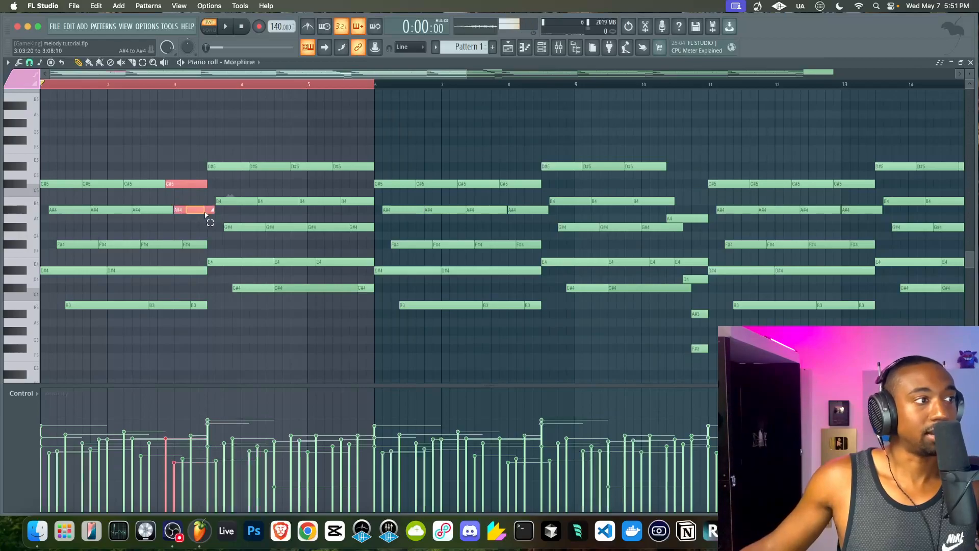
pyautogui.press('space')
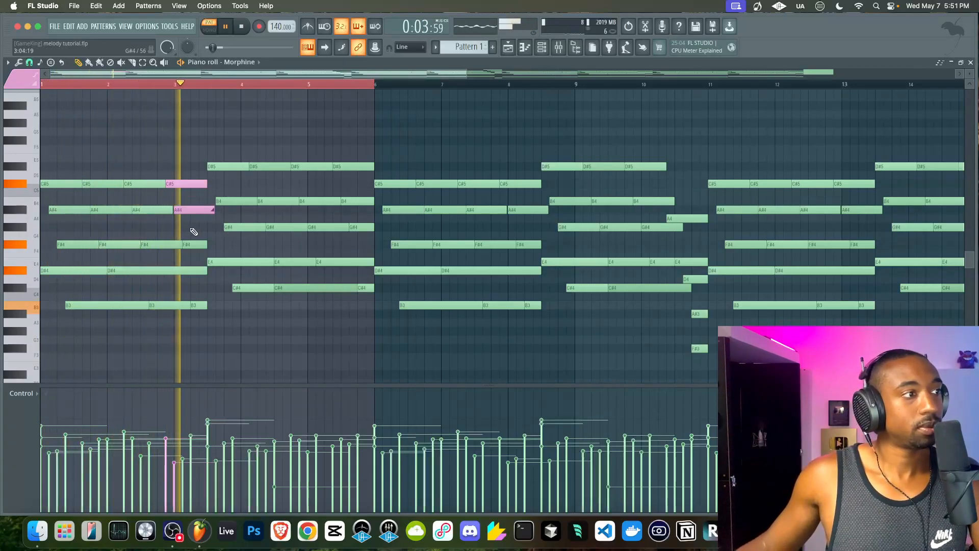
pyautogui.press('space')
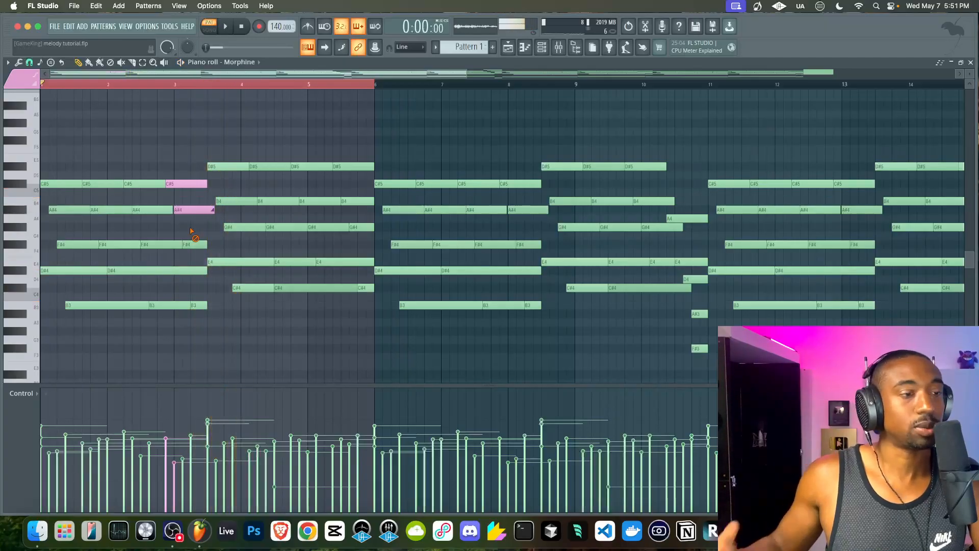
# Transpose the whole progression up one octave and play its opening bars.
pyautogui.hotkey('ctrl', 'Up')
pyautogui.press('space')
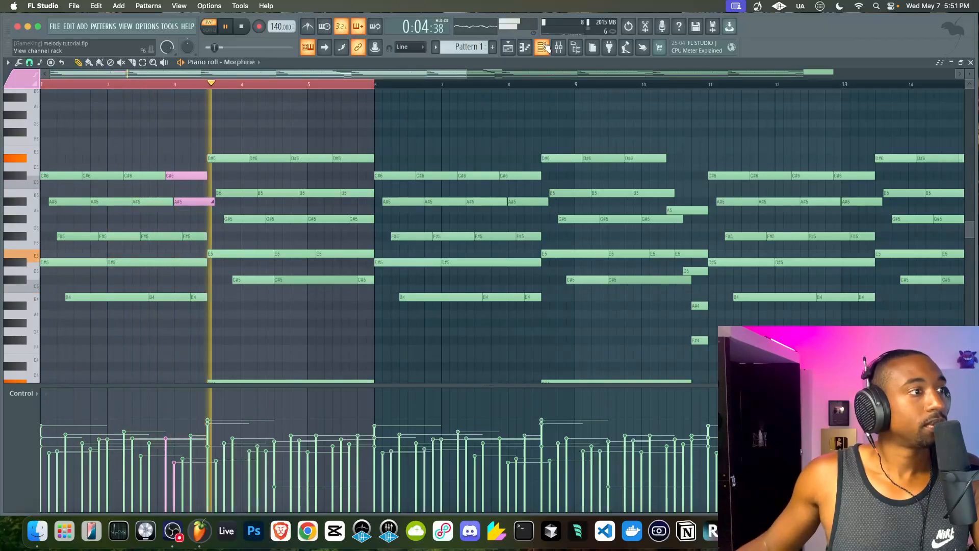
pyautogui.press('space')
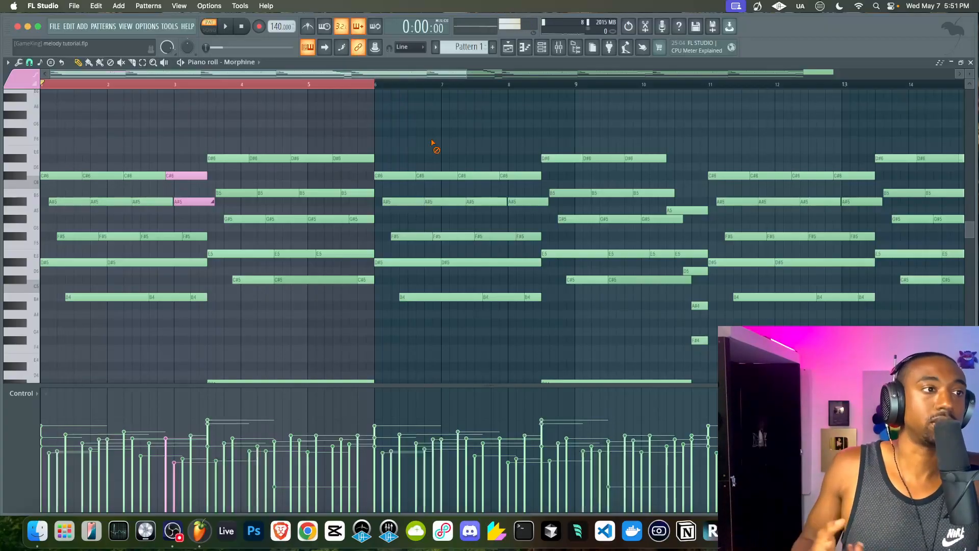
# Check the pink C#6 note's properties, and switch the pink A#5 note from slide to portamento.
pyautogui.press('space')
pyautogui.doubleClick(201, 175)
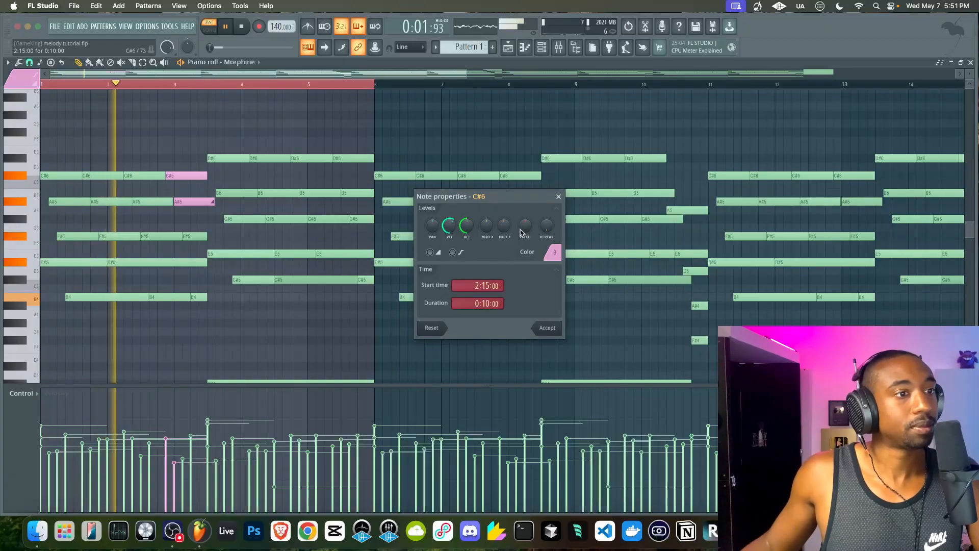
pyautogui.click(558, 197)
pyautogui.press('space')
pyautogui.doubleClick(203, 201)
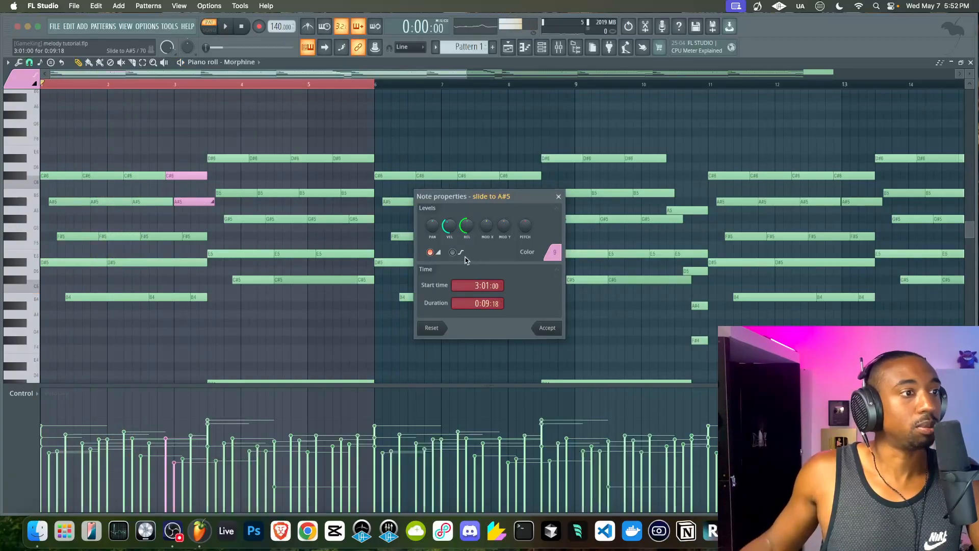
pyautogui.click(536, 329)
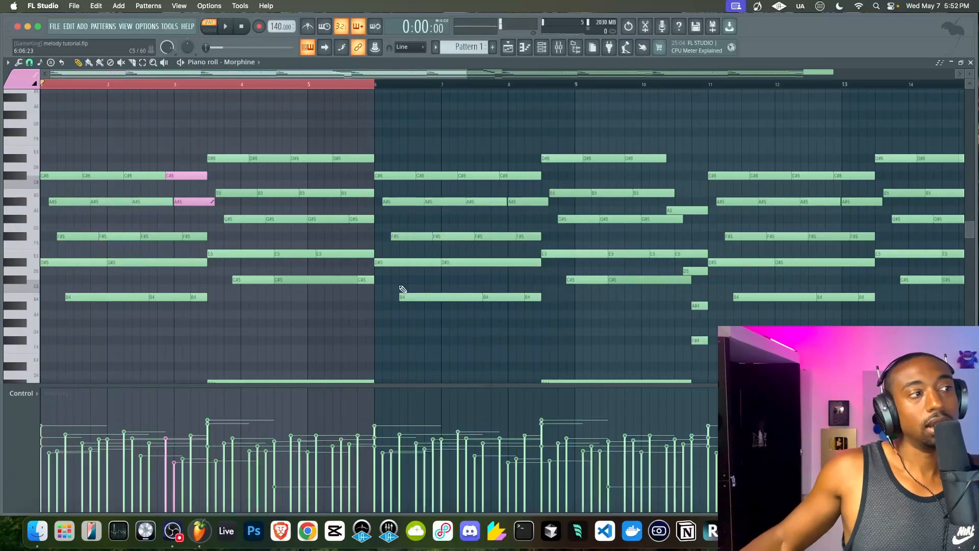
# Replay the opening chord to hear the A#5 portamento note.
pyautogui.press('space')
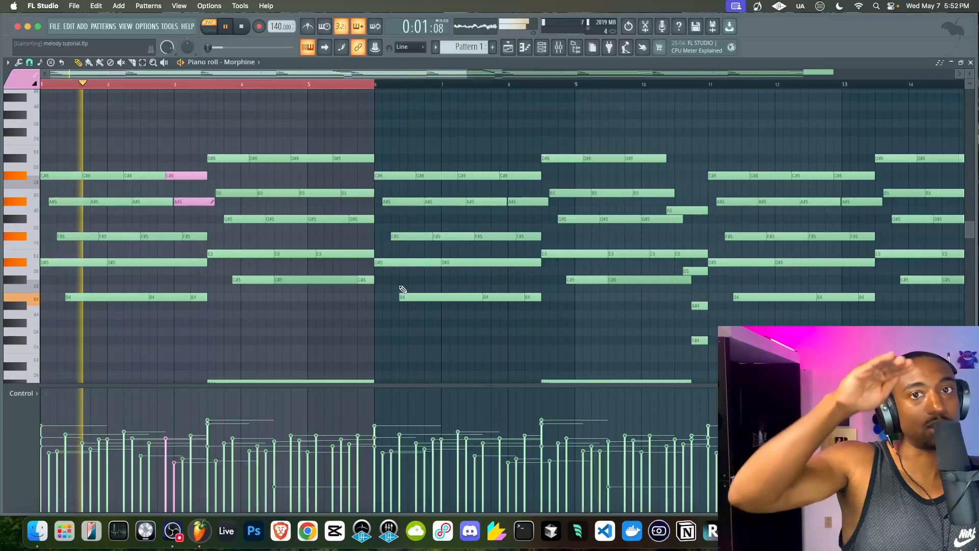
pyautogui.press('space')
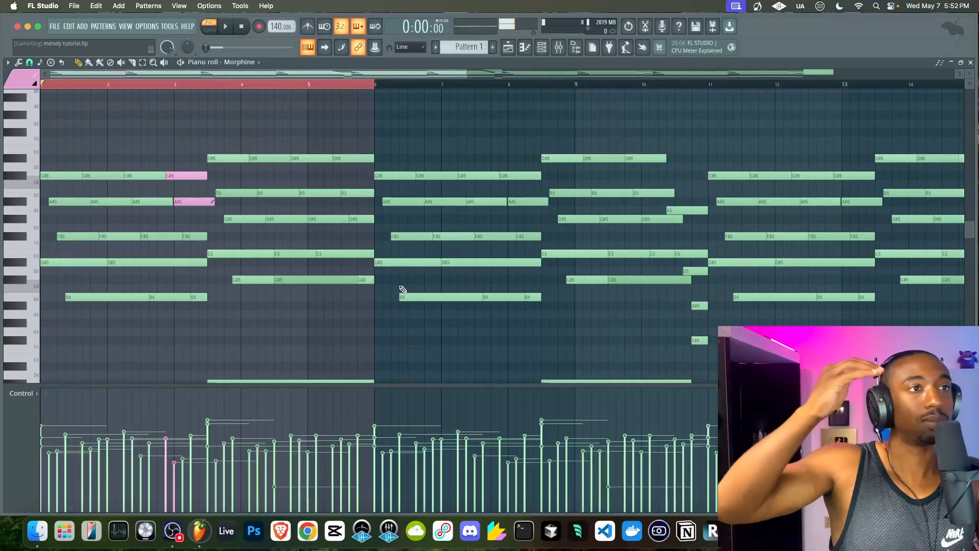
pyautogui.press('space')
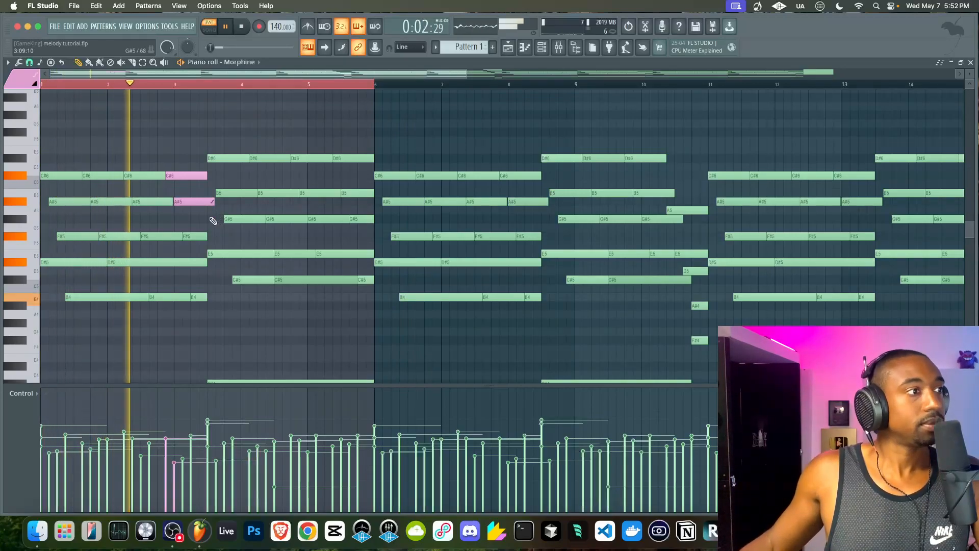
pyautogui.press('space')
pyautogui.doubleClick(190, 198)
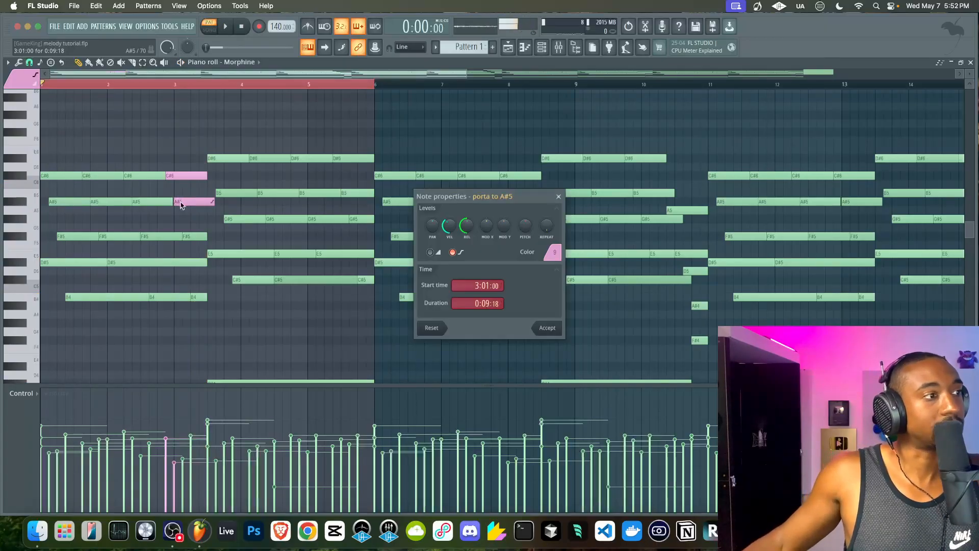
pyautogui.click(430, 252)
pyautogui.click(558, 196)
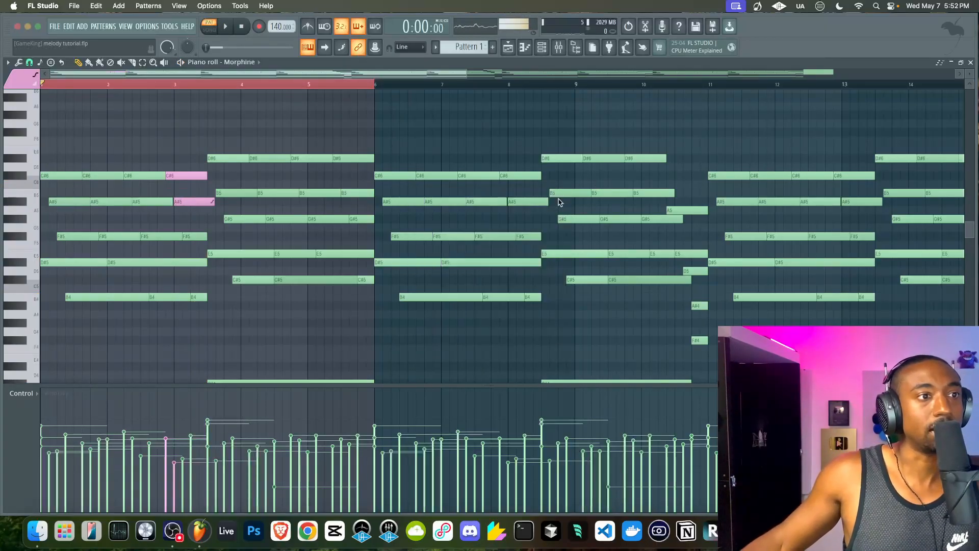
# Add a D#6 note at the start of bar 1, make it a slide note and shorten it to four steps.
pyautogui.scroll(-3, 134, 184)
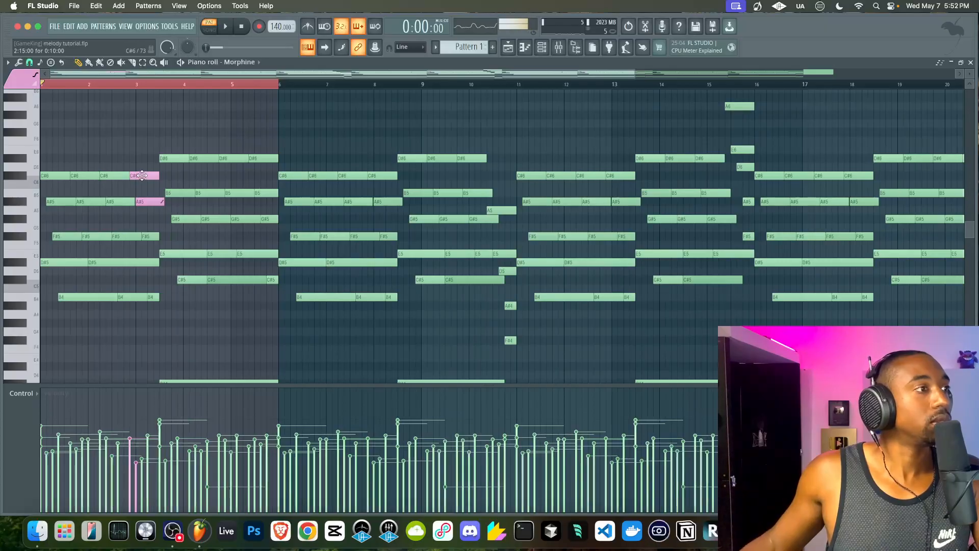
pyautogui.scroll(3, 142, 175)
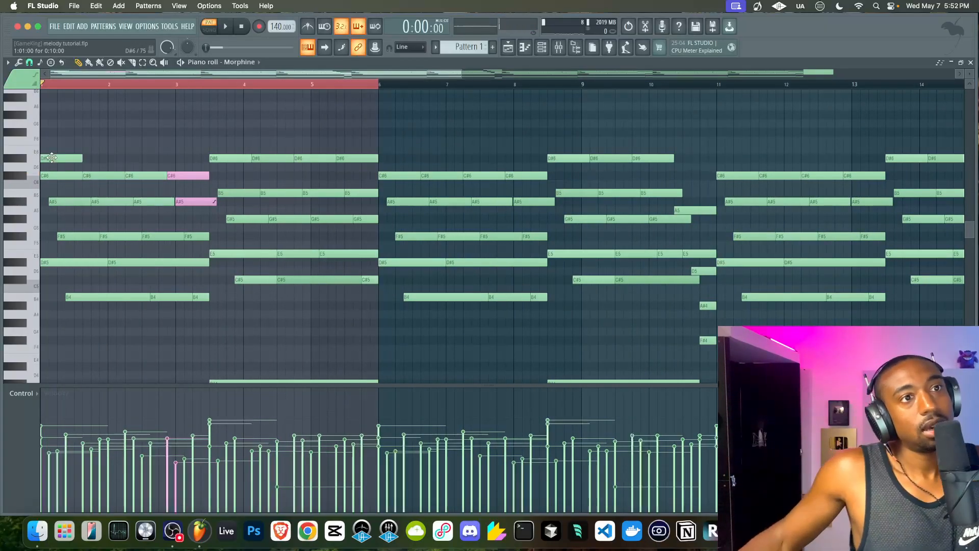
pyautogui.doubleClick(51, 157)
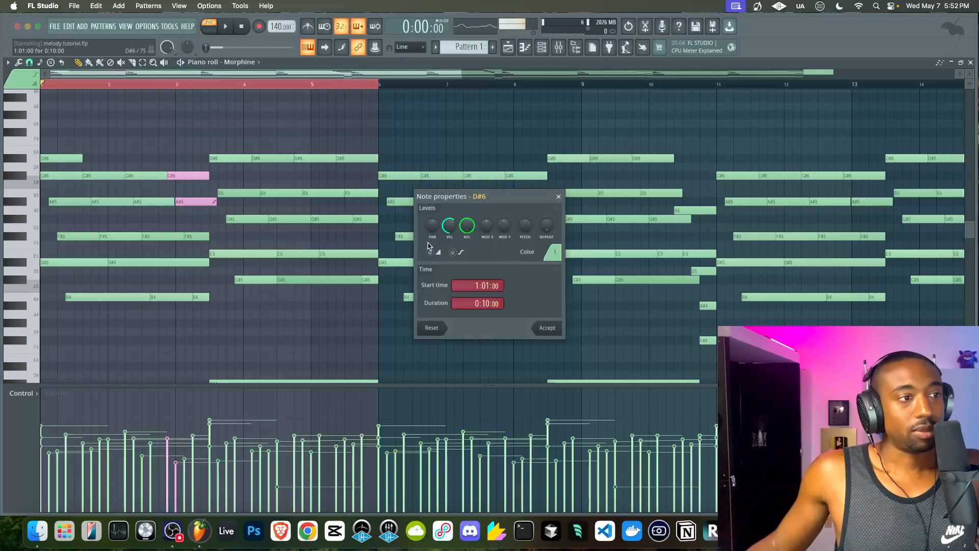
pyautogui.click(544, 327)
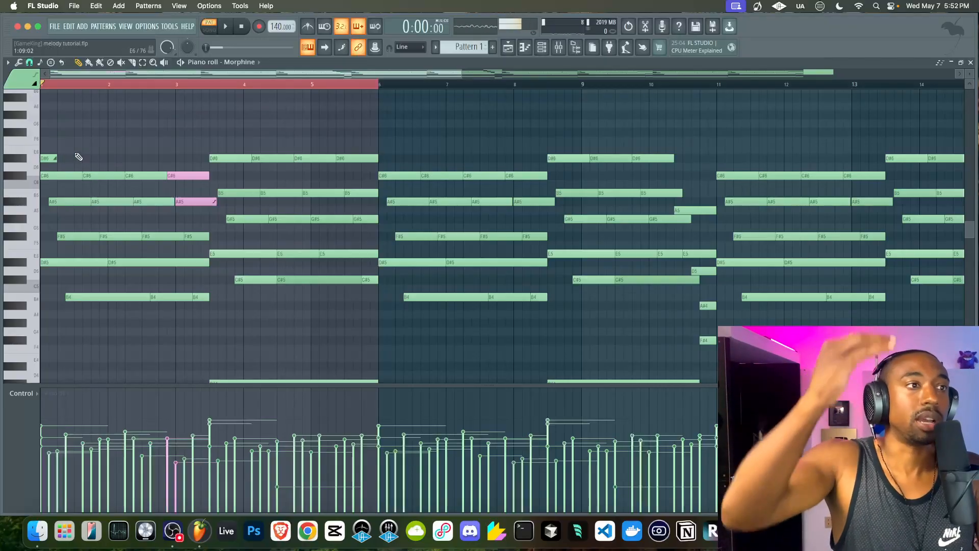
# Select the D#6 slide, C#6, D#5 and bass B notes at the start of bar 1 and transpose them down two semitones.
pyautogui.moveTo(49, 154); pyautogui.dragTo(76, 330)
pyautogui.scroll(-5, 76, 329)
pyautogui.moveTo(62, 213); pyautogui.dragTo(66, 109)
pyautogui.scroll(10, 65, 109)
pyautogui.scroll(-14, 66, 109)
pyautogui.scroll(12, 67, 110)
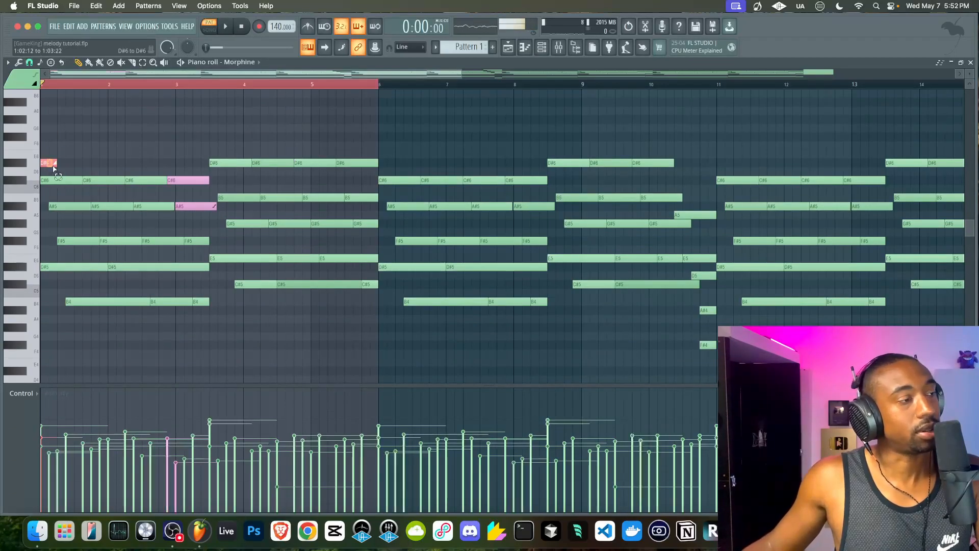
pyautogui.moveTo(51, 151); pyautogui.dragTo(76, 340)
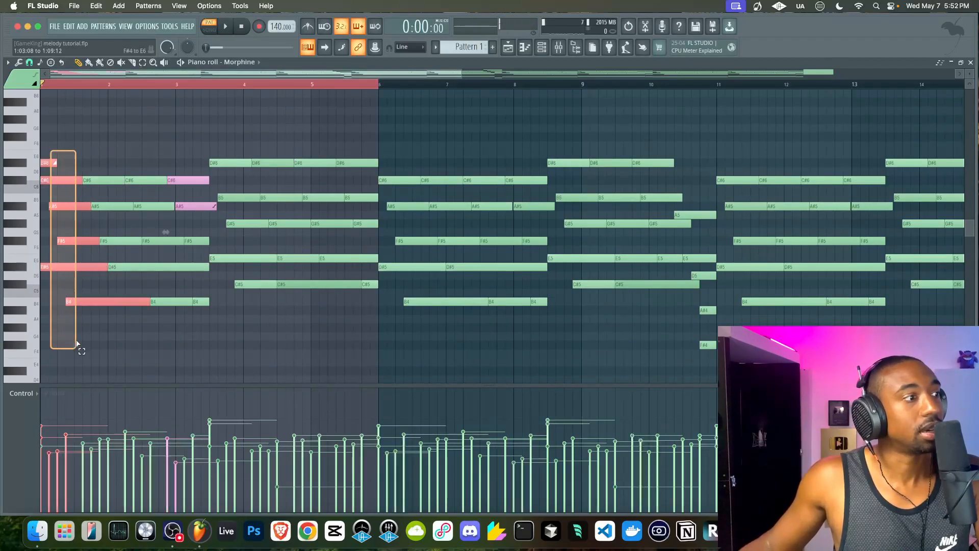
pyautogui.moveTo(77, 374); pyautogui.dragTo(47, 383)
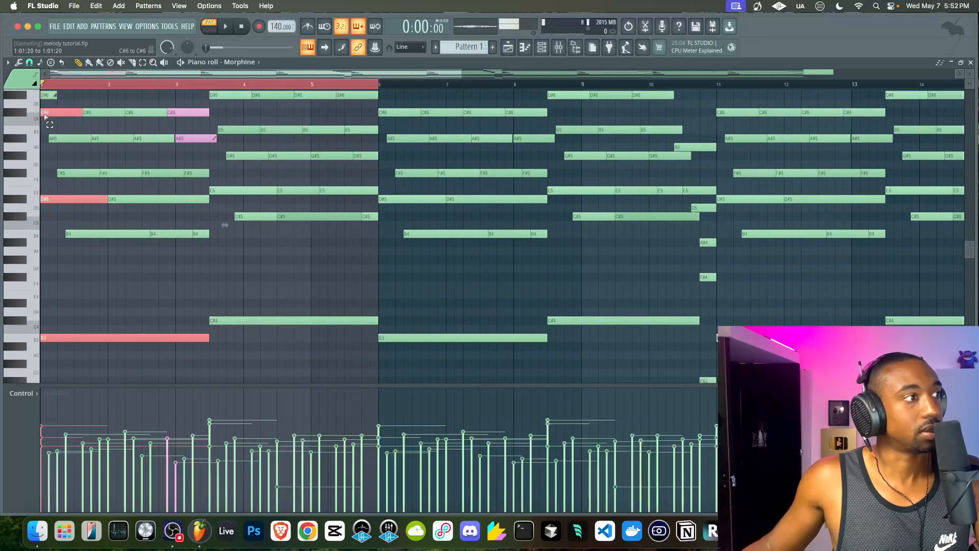
pyautogui.scroll(3, 45, 112)
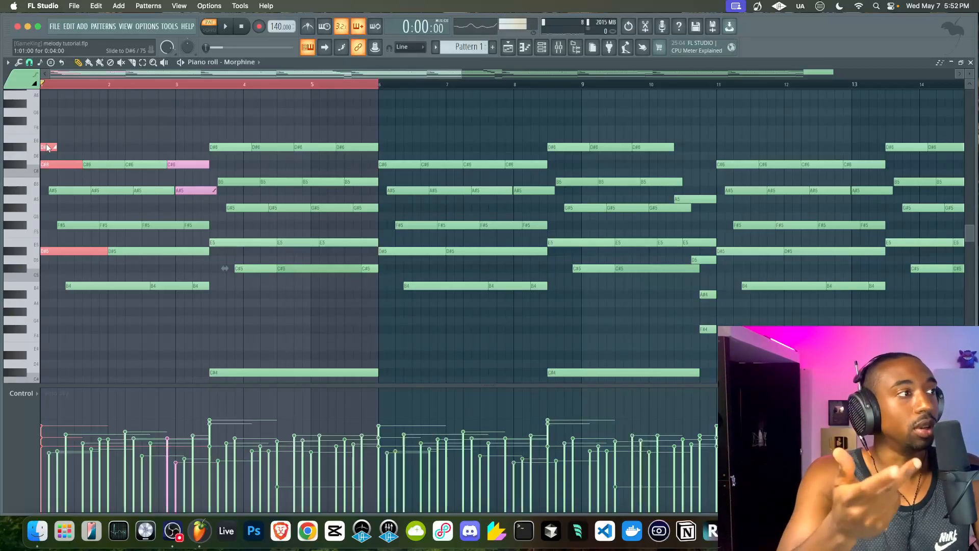
pyautogui.press('Down')
pyautogui.press('Down')
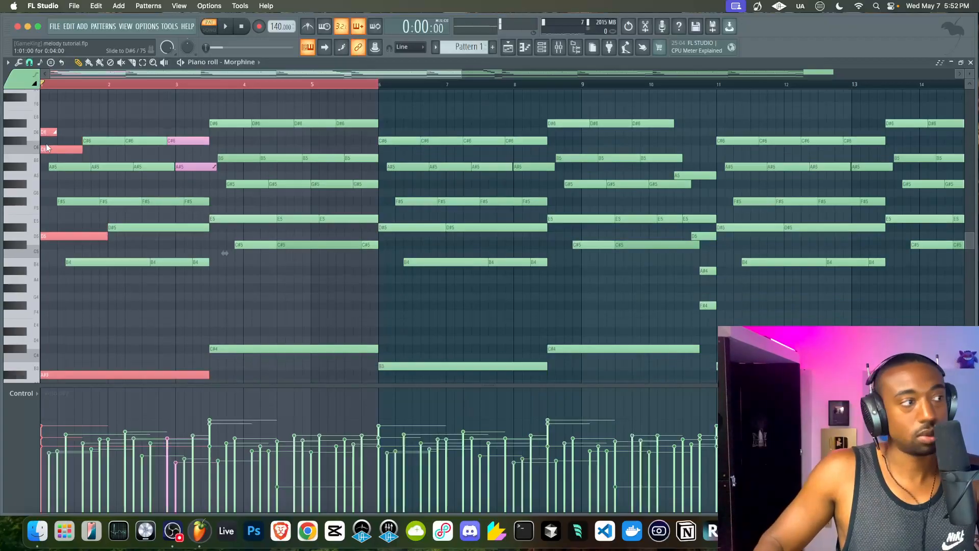
# Play bars 1 to 5 from the start to hear how the slide note bends the first chord.
pyautogui.scroll(-2, 46, 147)
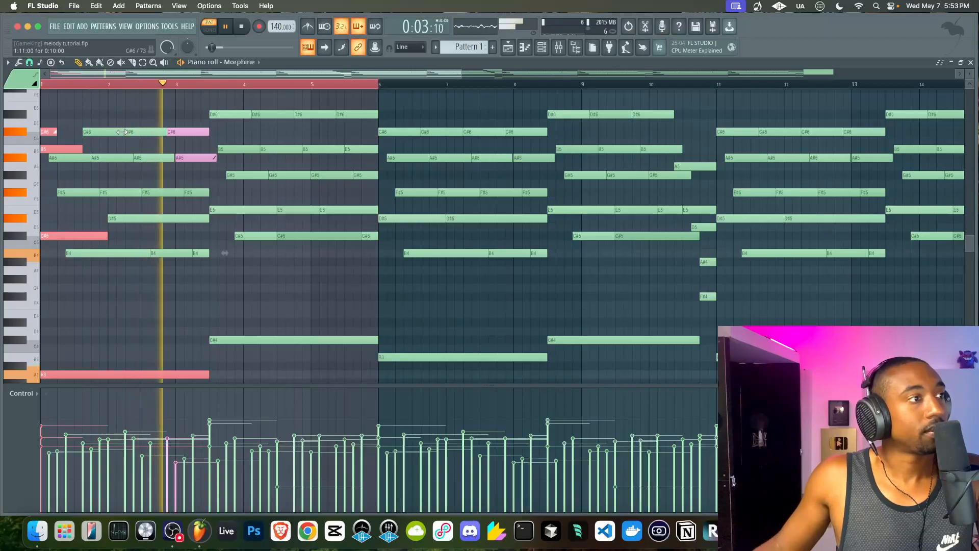
pyautogui.press('space')
pyautogui.press('space')
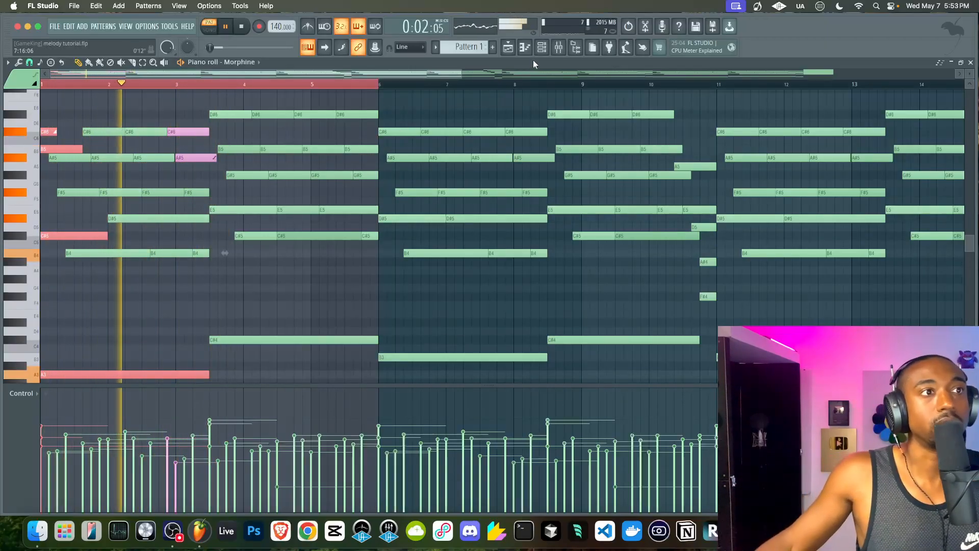
pyautogui.scroll(1, 458, 123)
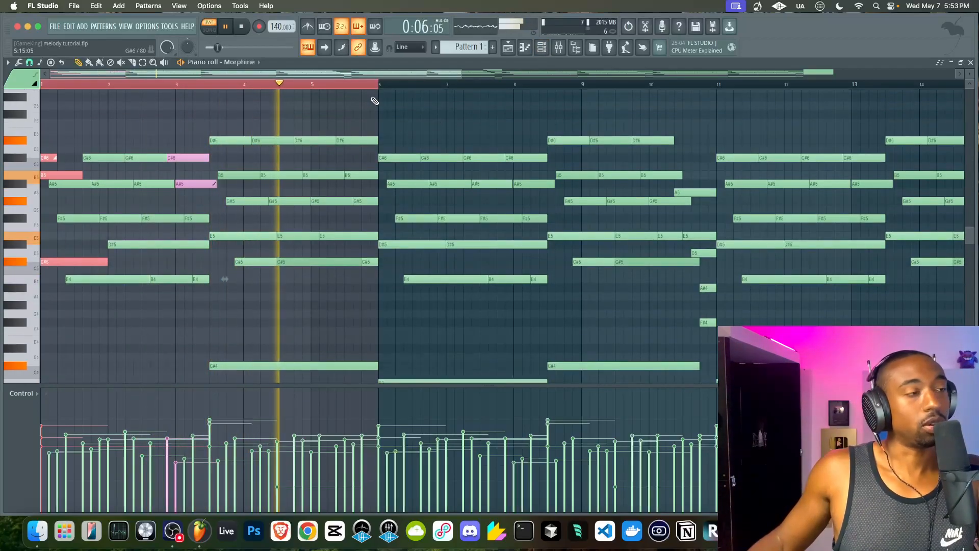
# Open the Morphine synthesizer from the channel rack and load SYN Chordial FG from its Synthetic preset bank.
pyautogui.click(542, 47)
pyautogui.click(133, 91)
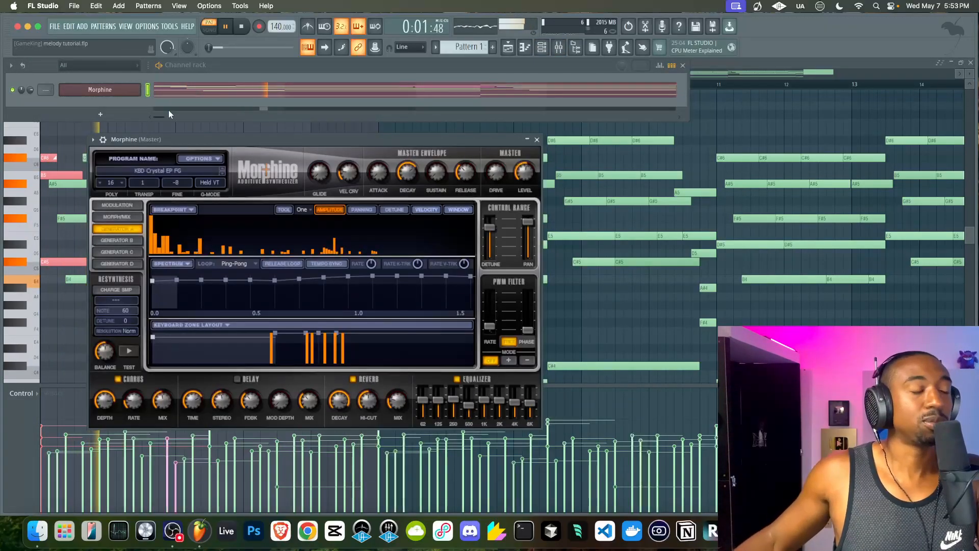
pyautogui.click(201, 164)
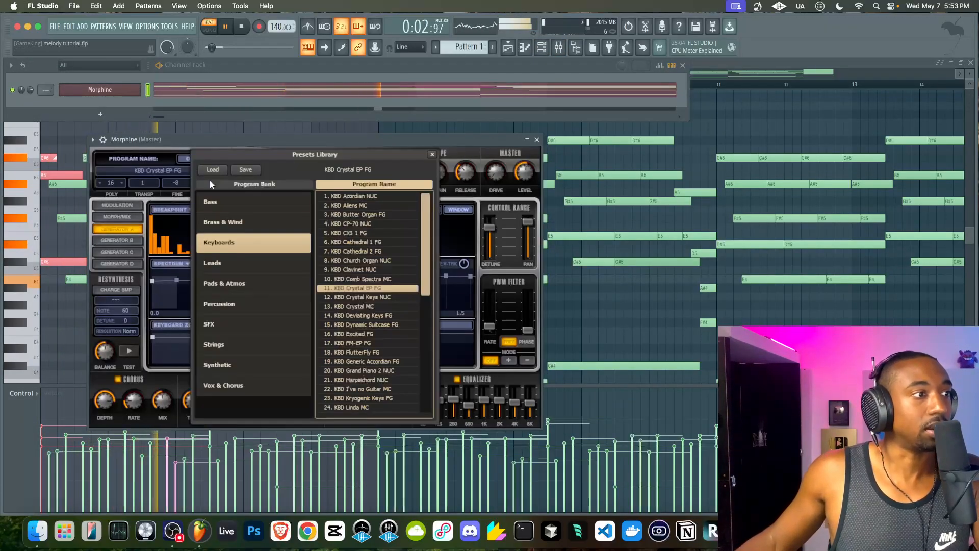
pyautogui.click(243, 356)
pyautogui.doubleClick(371, 279)
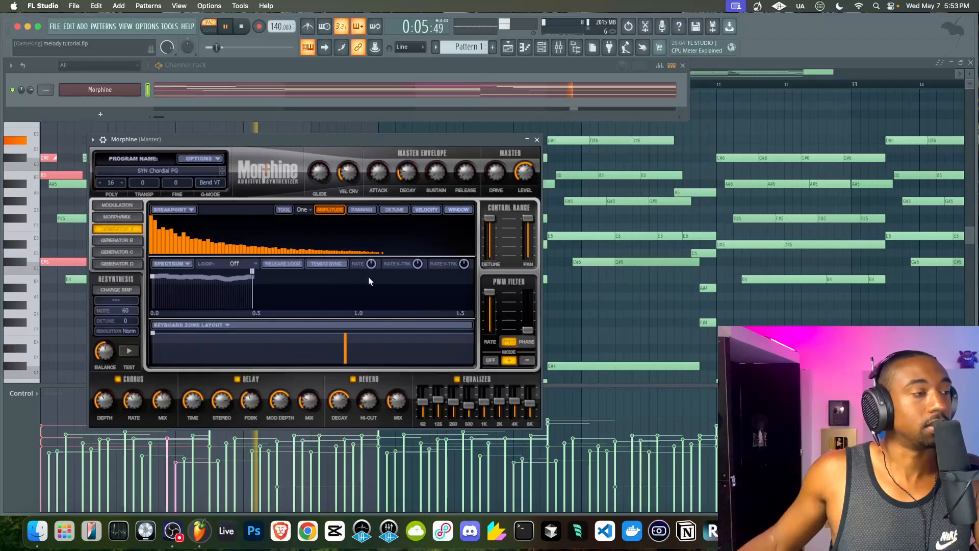
# Advance Morphine to the SYN Digital Hitz PG preset, stop playback and close the synthesizer and channel rack.
pyautogui.click(222, 171)
pyautogui.click(221, 171)
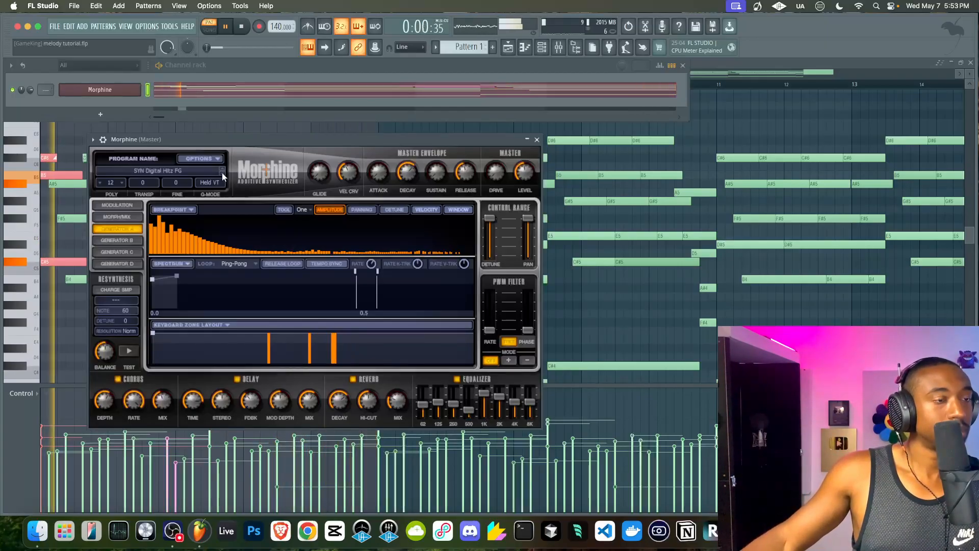
pyautogui.press('space')
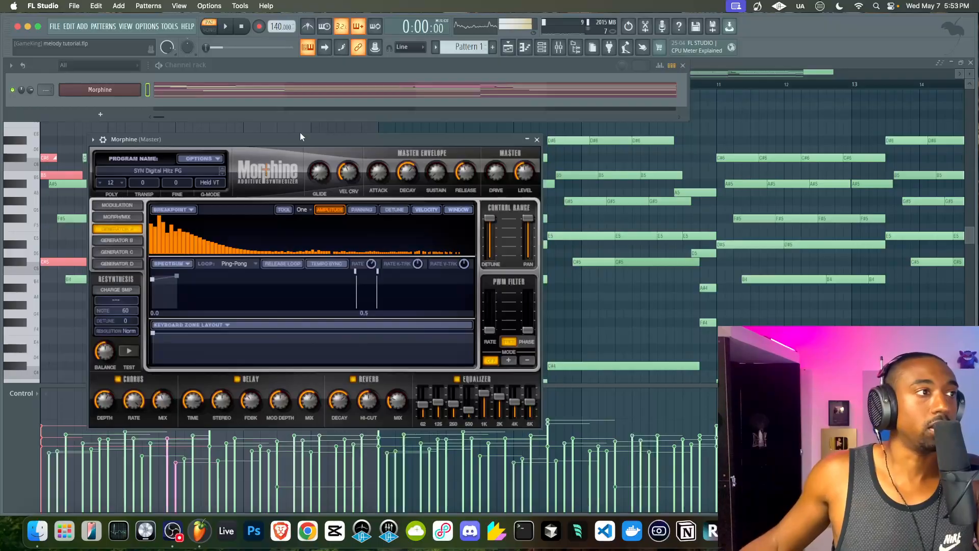
pyautogui.click(536, 139)
pyautogui.press('F6')
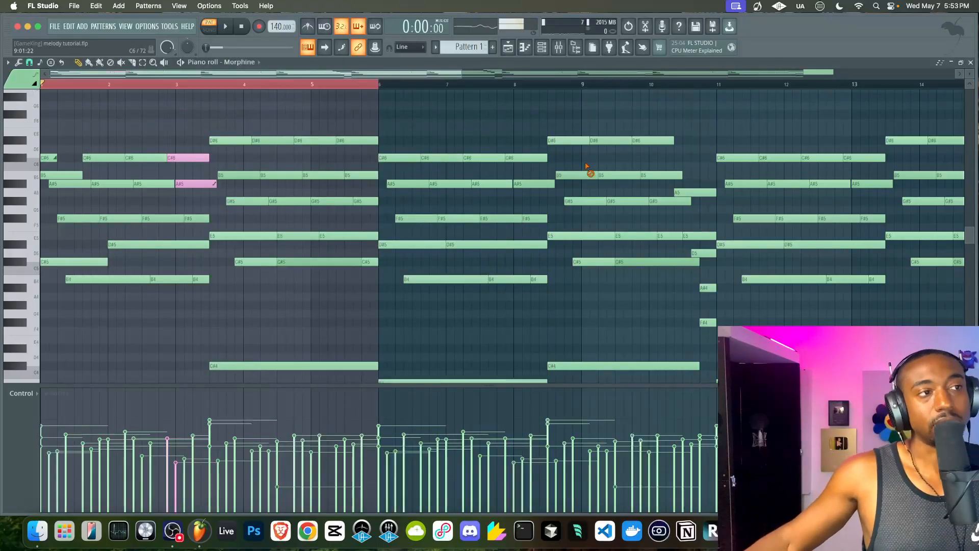